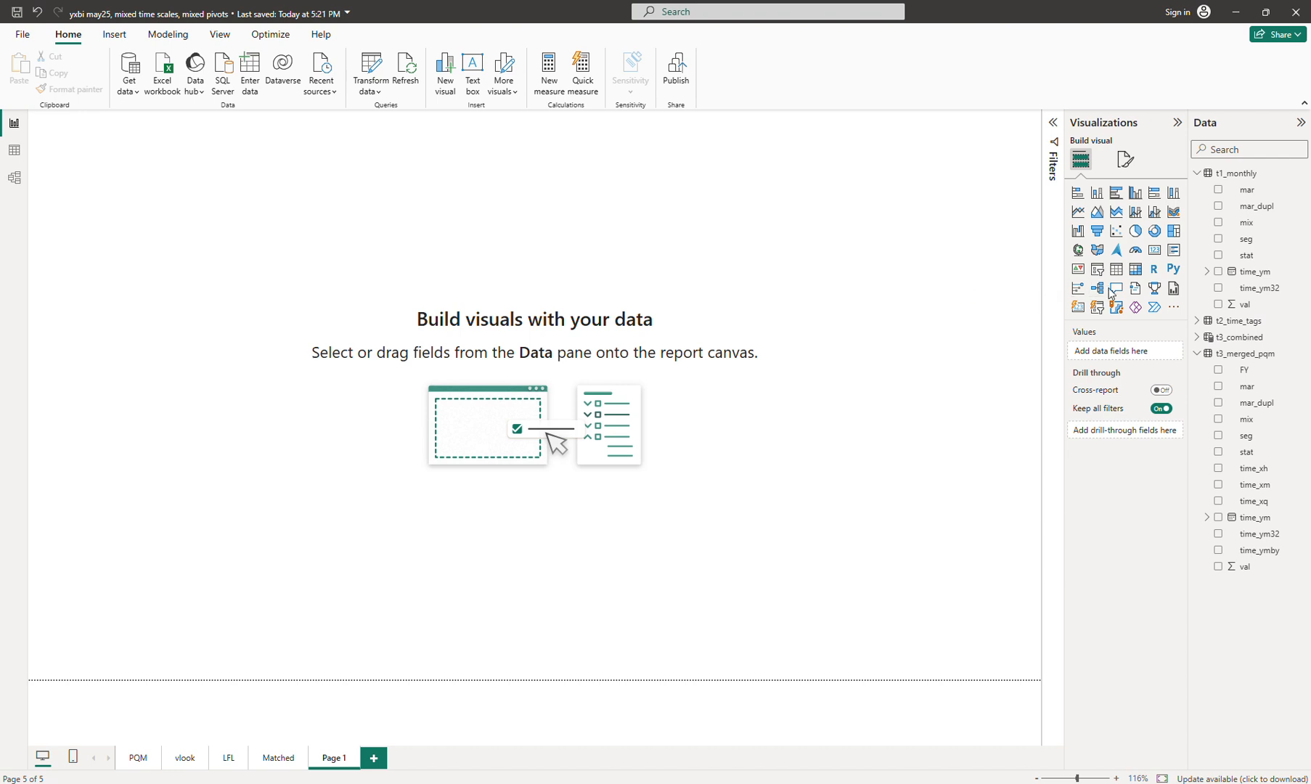
Step: Insert an empty matrix visual on Page 1
{"action": "left_click", "coordinate": [1135, 269]}
Step: Build the matrix with FY as columns, mar as rows and Sum of val as values
{"action": "left_click_drag", "start_coordinate": [142, 162], "coordinate": [178, 194]}
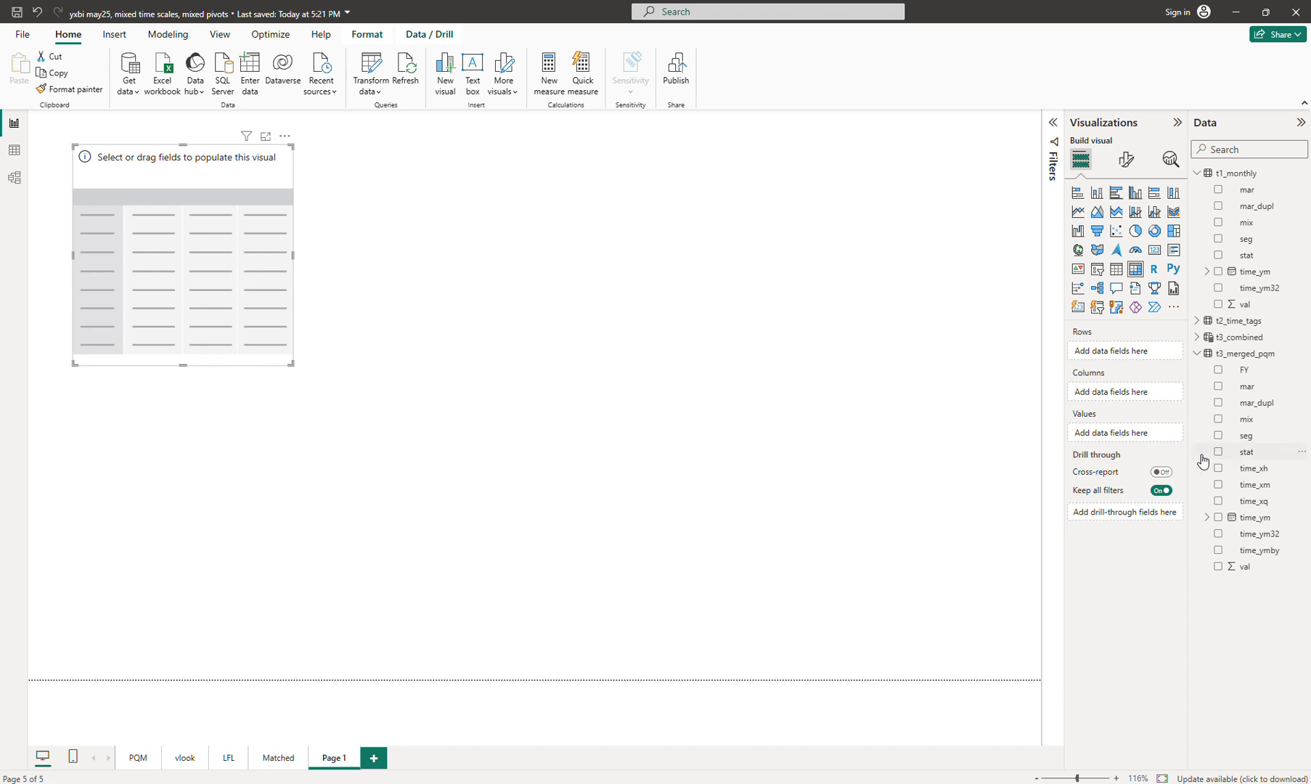
{"action": "left_click", "coordinate": [1219, 372]}
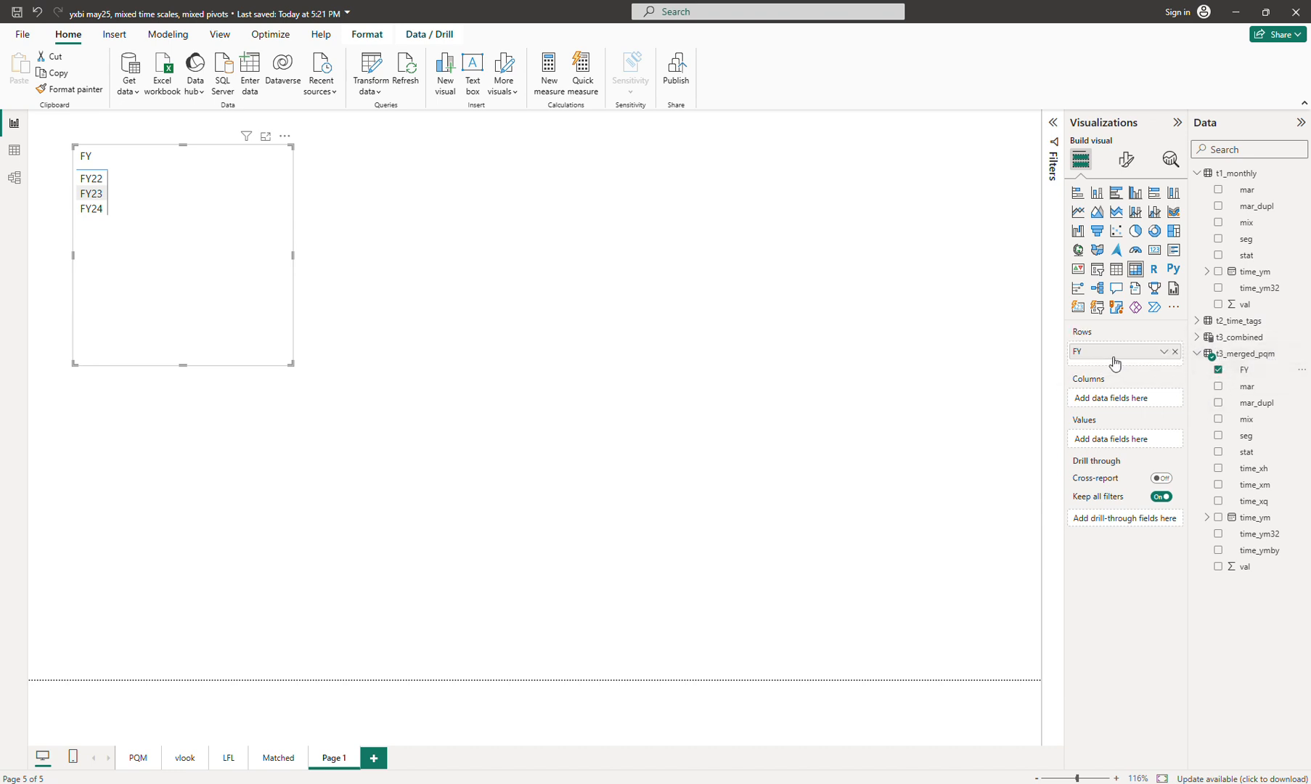
{"action": "left_click_drag", "start_coordinate": [1115, 368], "coordinate": [1122, 394]}
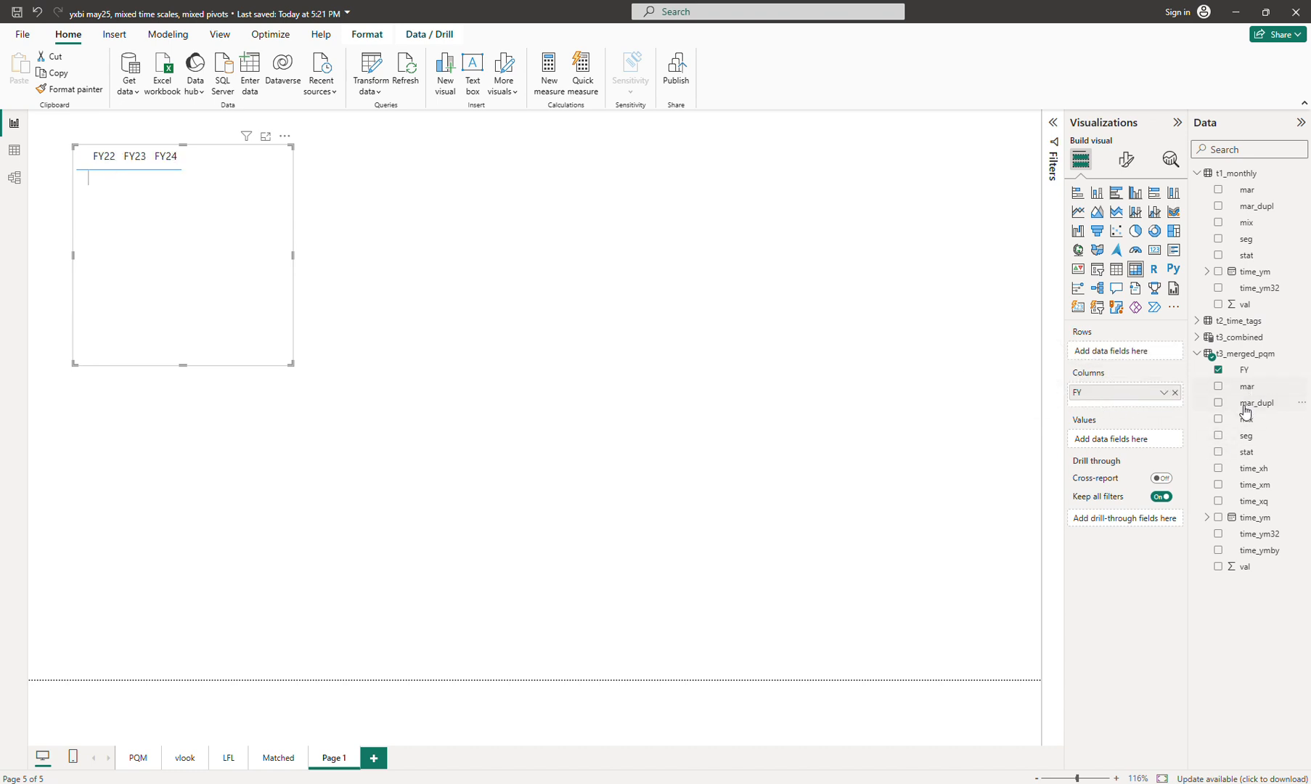
{"action": "left_click_drag", "start_coordinate": [1247, 386], "coordinate": [1134, 353]}
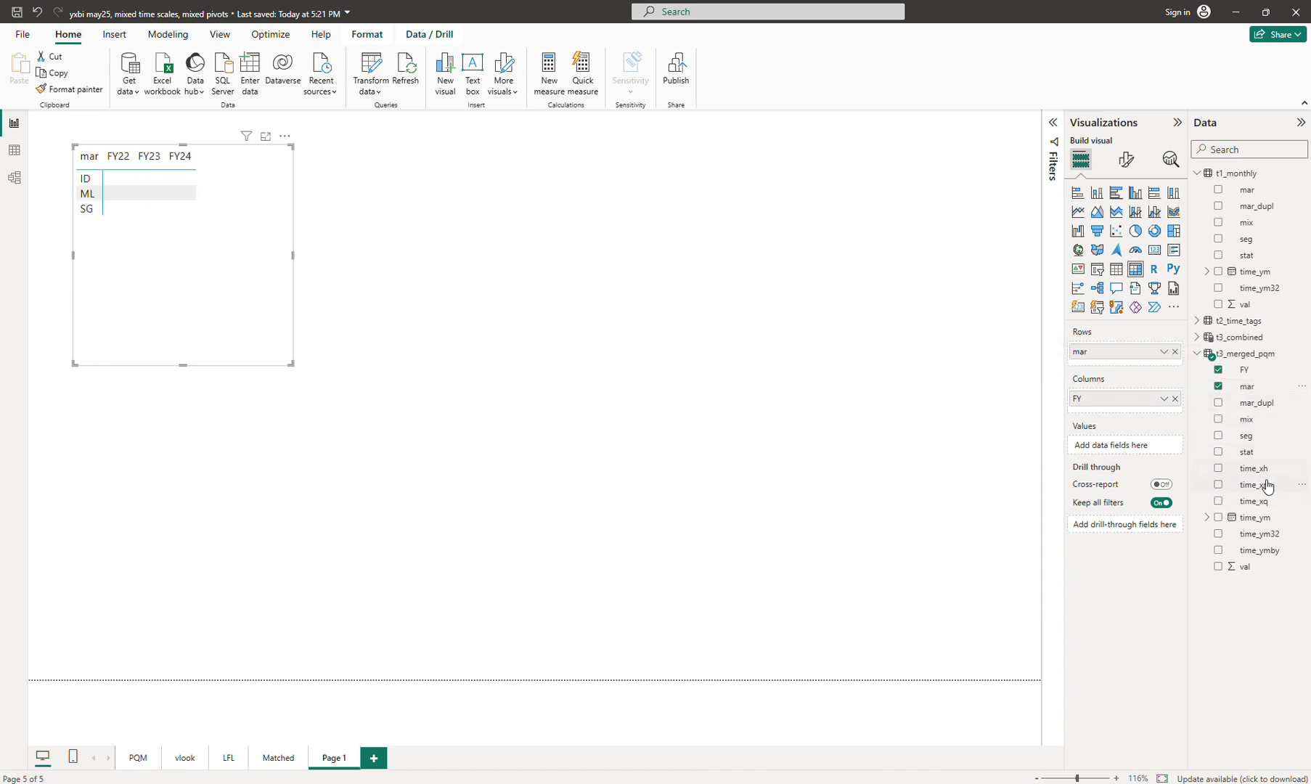
{"action": "left_click_drag", "start_coordinate": [1243, 566], "coordinate": [1134, 444]}
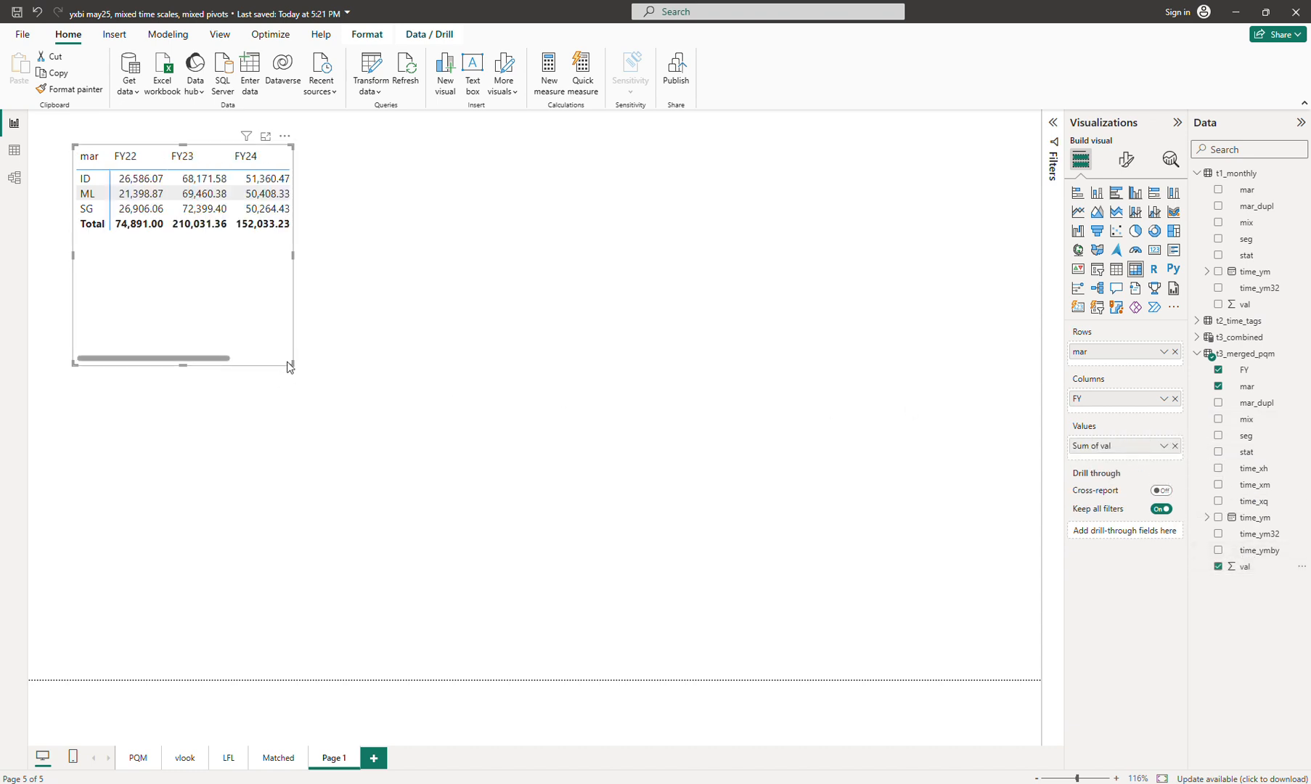
Step: Widen the FY matrix to show its Total column and paste a duplicate
{"action": "left_click_drag", "start_coordinate": [291, 363], "coordinate": [355, 240]}
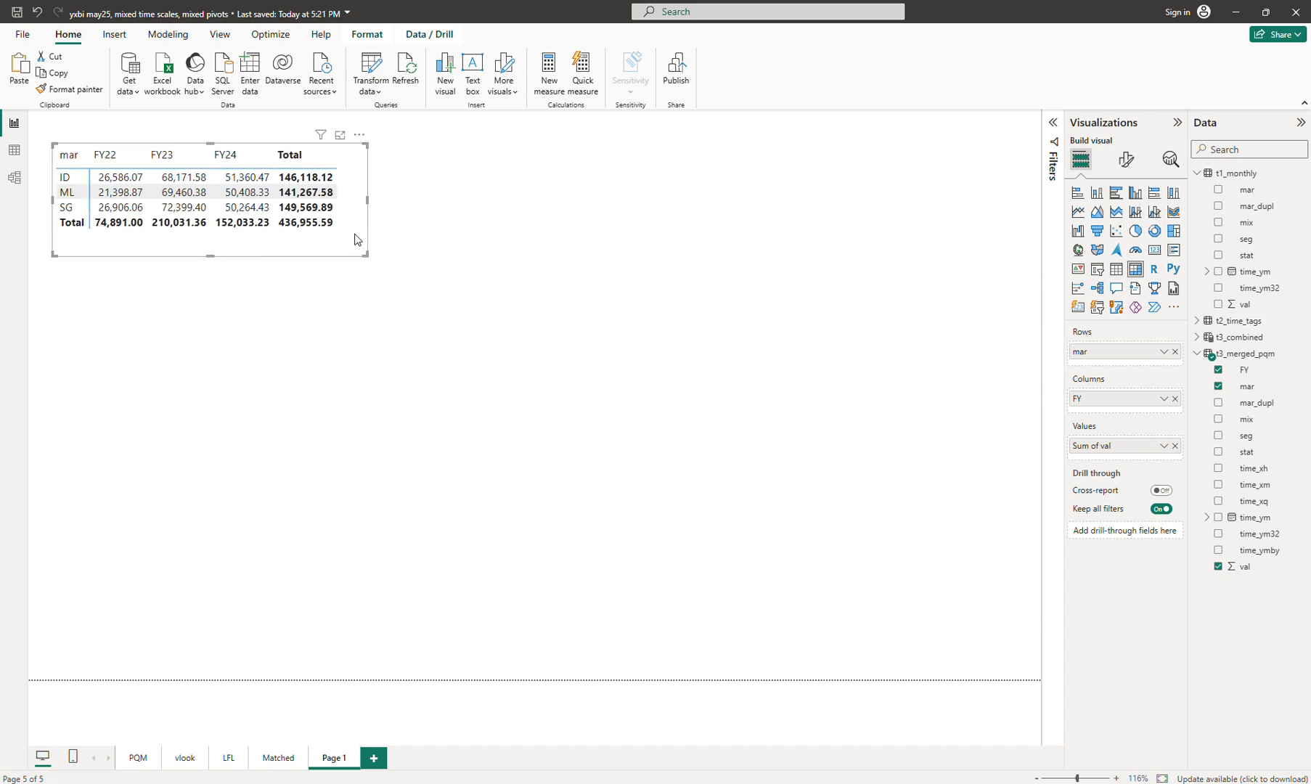
{"action": "key", "text": "ctrl+c"}
{"action": "key", "text": "ctrl+v"}
Step: Move the copy beside the original, replace FY with time_ymby columns, and widen it
{"action": "left_click_drag", "start_coordinate": [755, 263], "coordinate": [669, 234]}
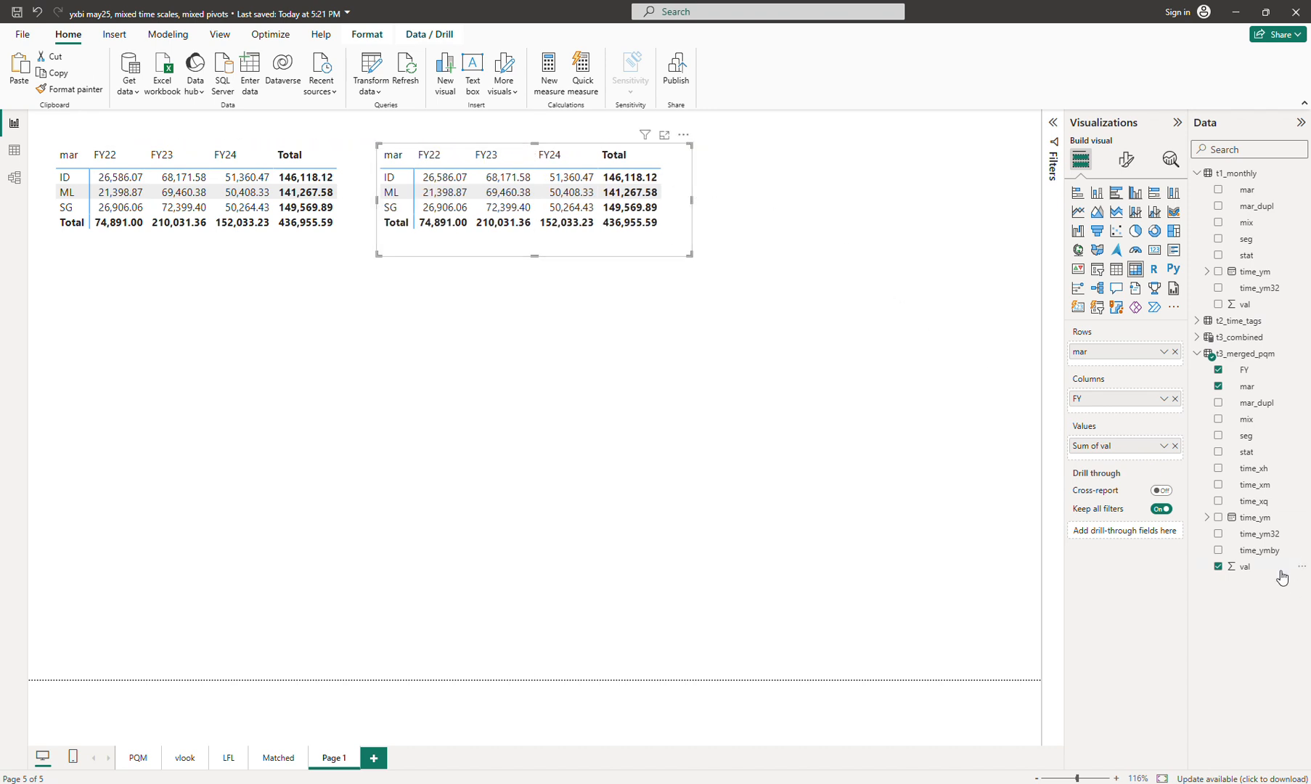
{"action": "left_click_drag", "start_coordinate": [1266, 552], "coordinate": [1132, 410]}
{"action": "left_click", "coordinate": [1175, 399]}
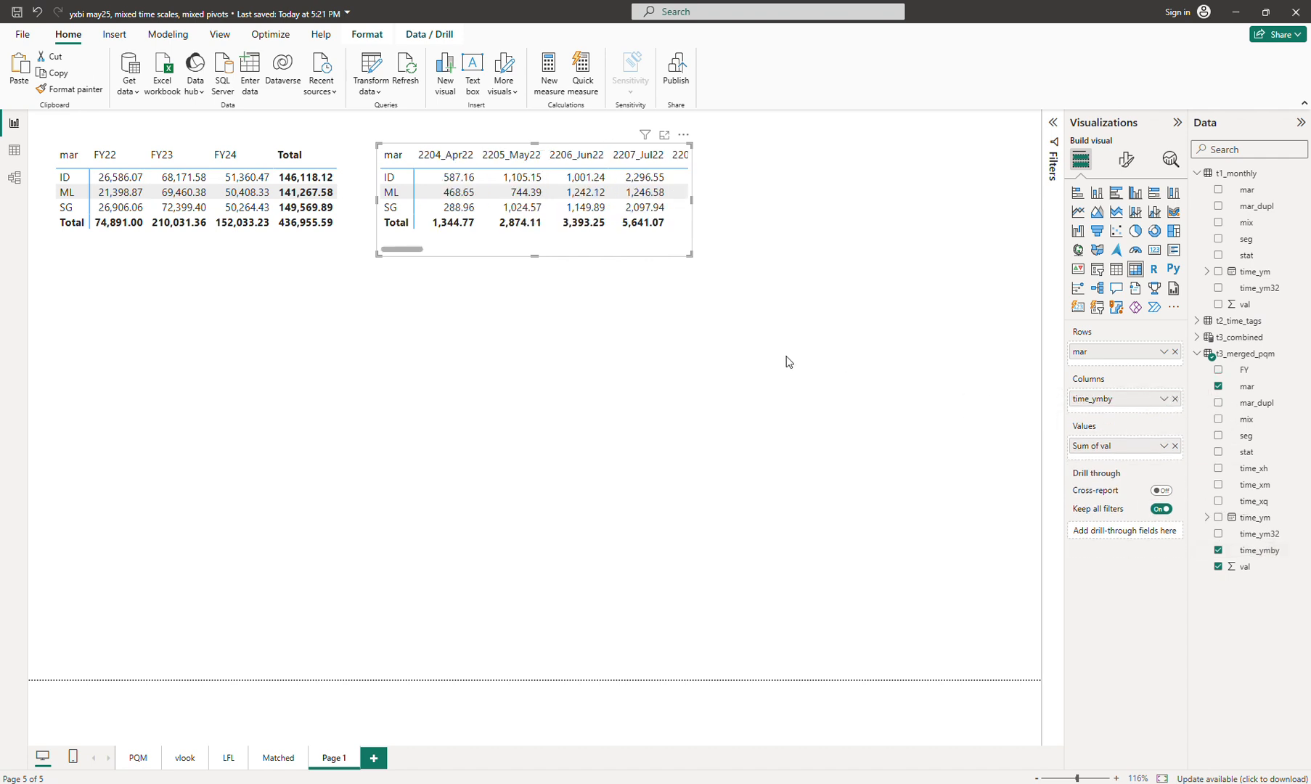
{"action": "left_click_drag", "start_coordinate": [690, 254], "coordinate": [1006, 255]}
{"action": "mouse_move", "coordinate": [923, 242]}
{"action": "left_mouse_down"}
{"action": "mouse_move", "coordinate": [897, 242]}
{"action": "mouse_move", "coordinate": [916, 243]}
{"action": "left_mouse_up"}
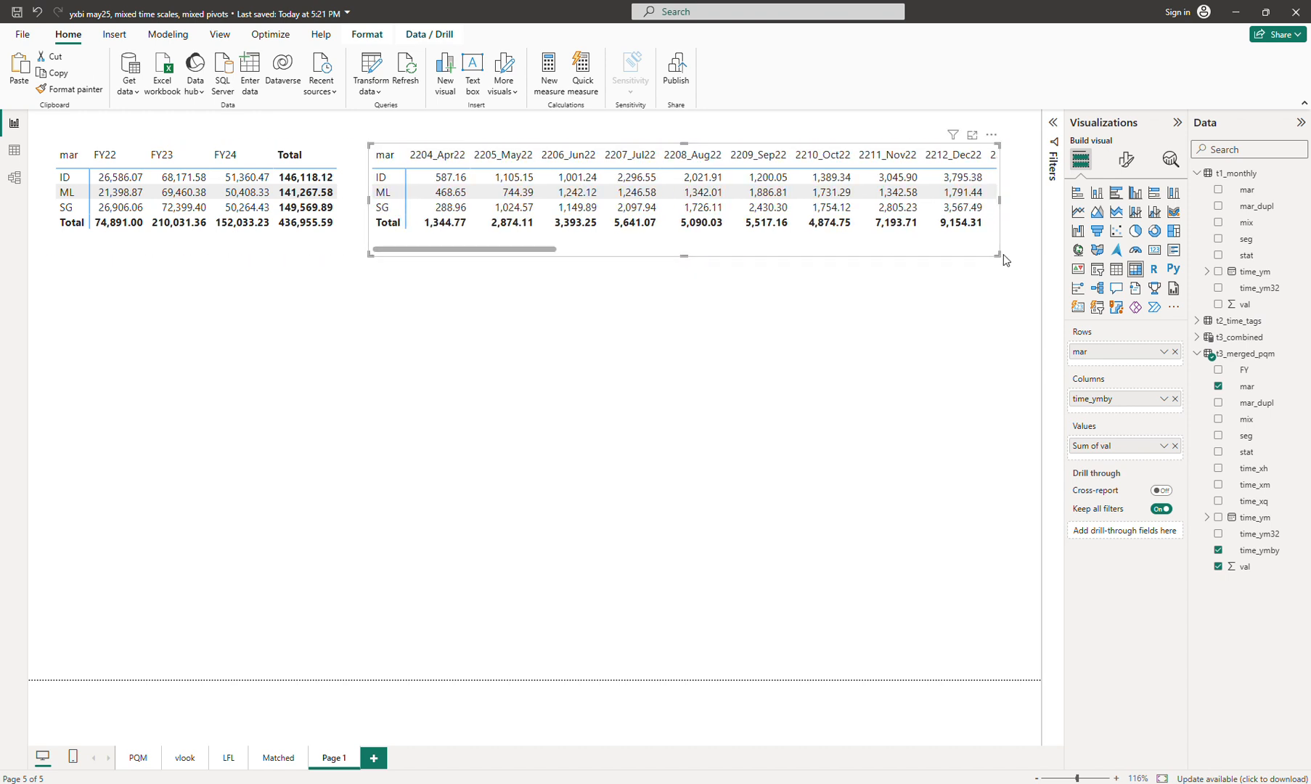
{"action": "left_click_drag", "start_coordinate": [1001, 254], "coordinate": [1011, 261]}
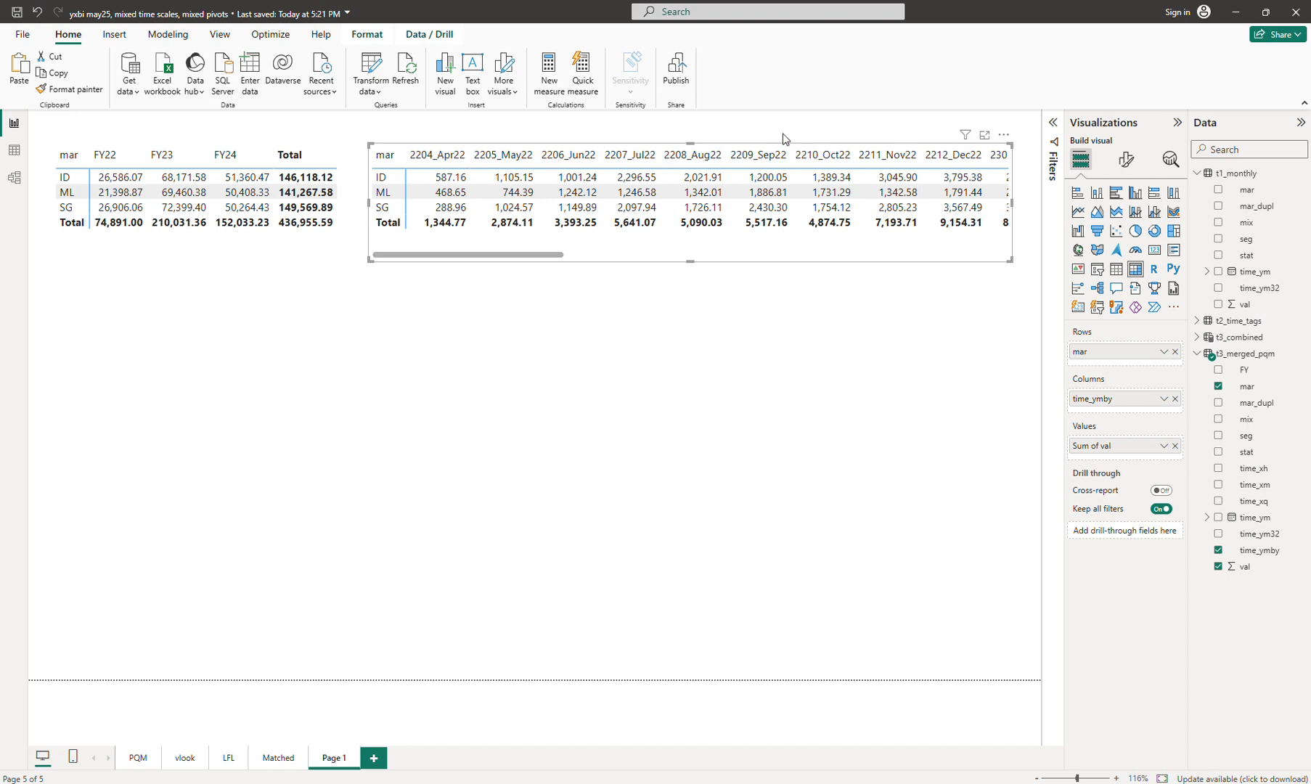
{"action": "left_click", "coordinate": [347, 241]}
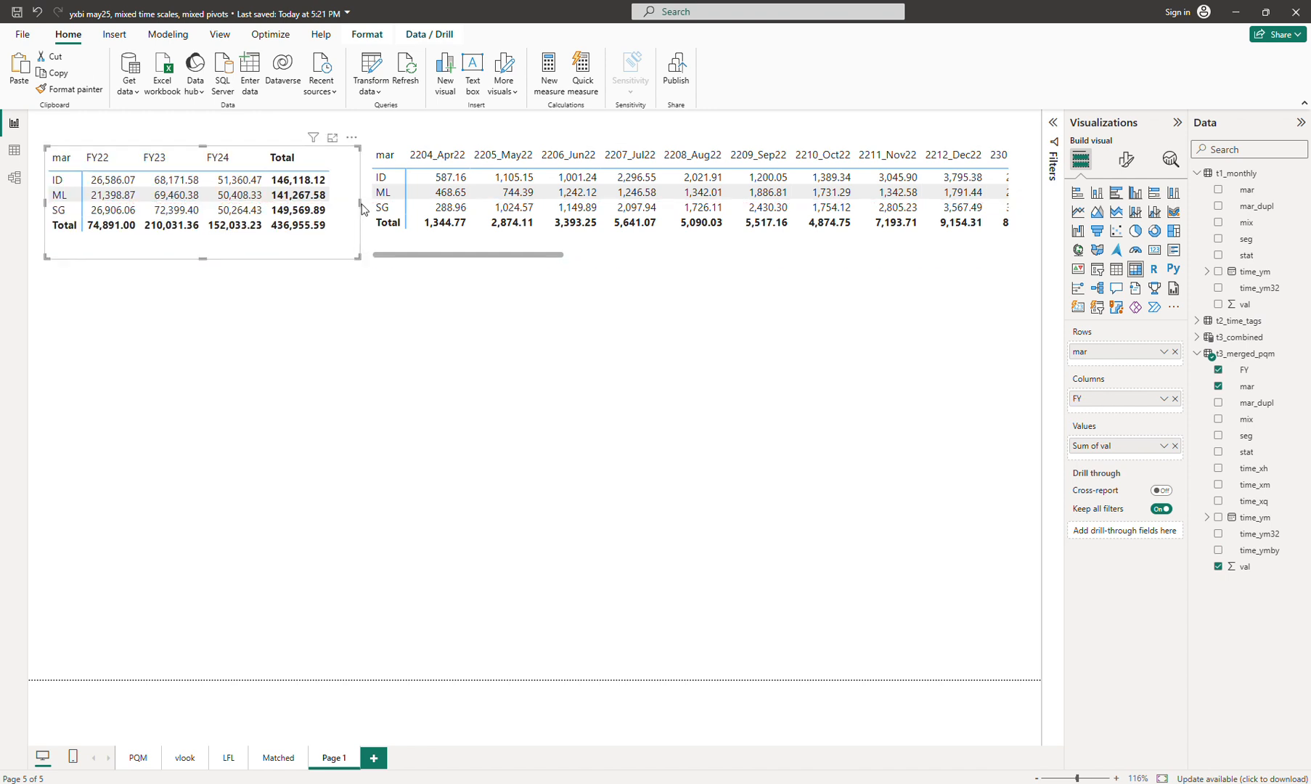
Step: Narrow and nudge the FY matrix, then realign the monthly matrix beside it
{"action": "left_click_drag", "start_coordinate": [360, 203], "coordinate": [348, 202]}
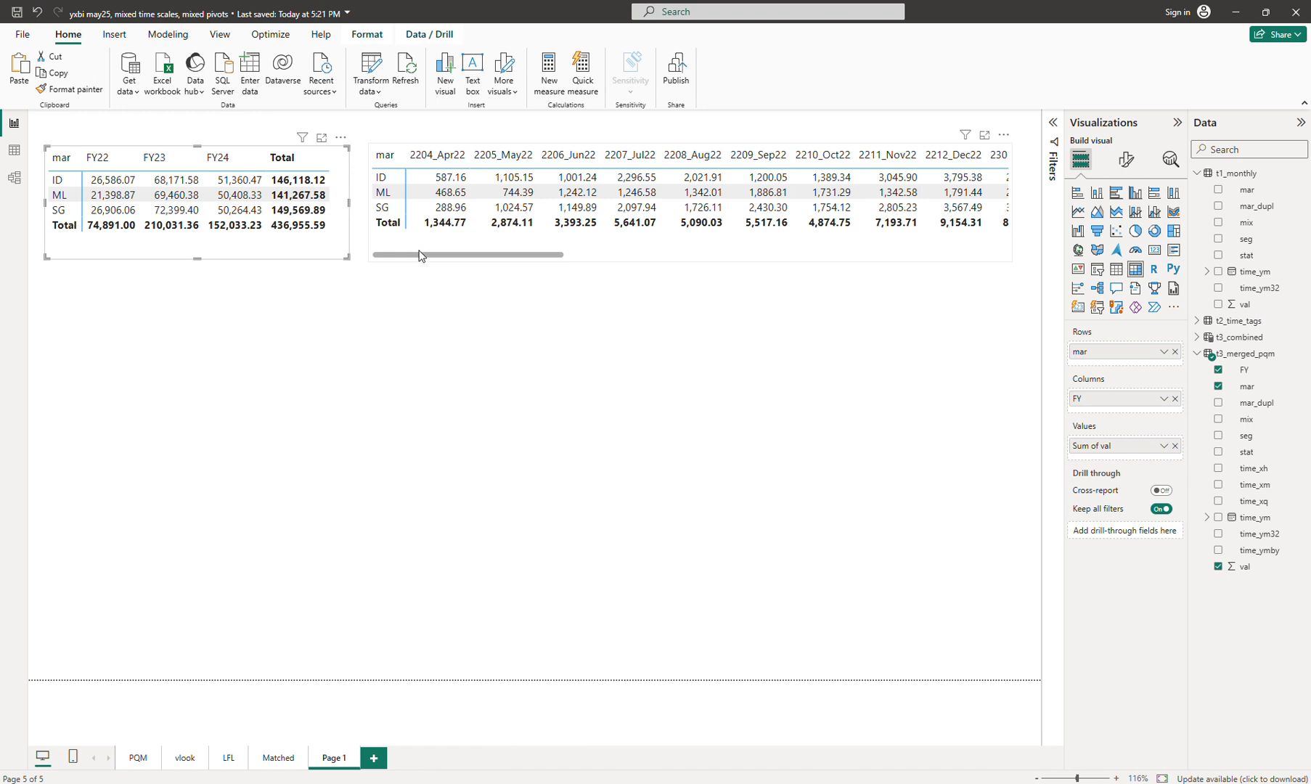
{"action": "left_click_drag", "start_coordinate": [280, 260], "coordinate": [276, 260]}
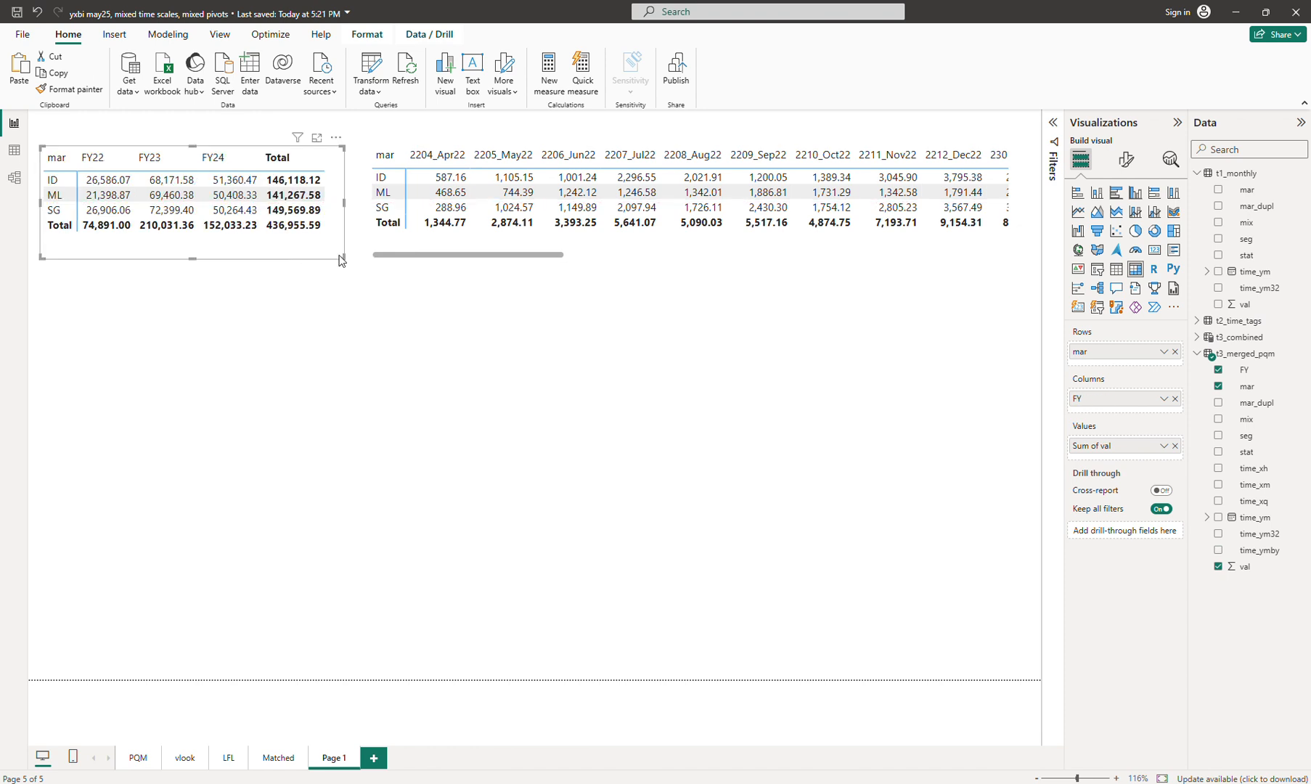
{"action": "left_click", "coordinate": [441, 243]}
{"action": "left_click_drag", "start_coordinate": [454, 254], "coordinate": [364, 283]}
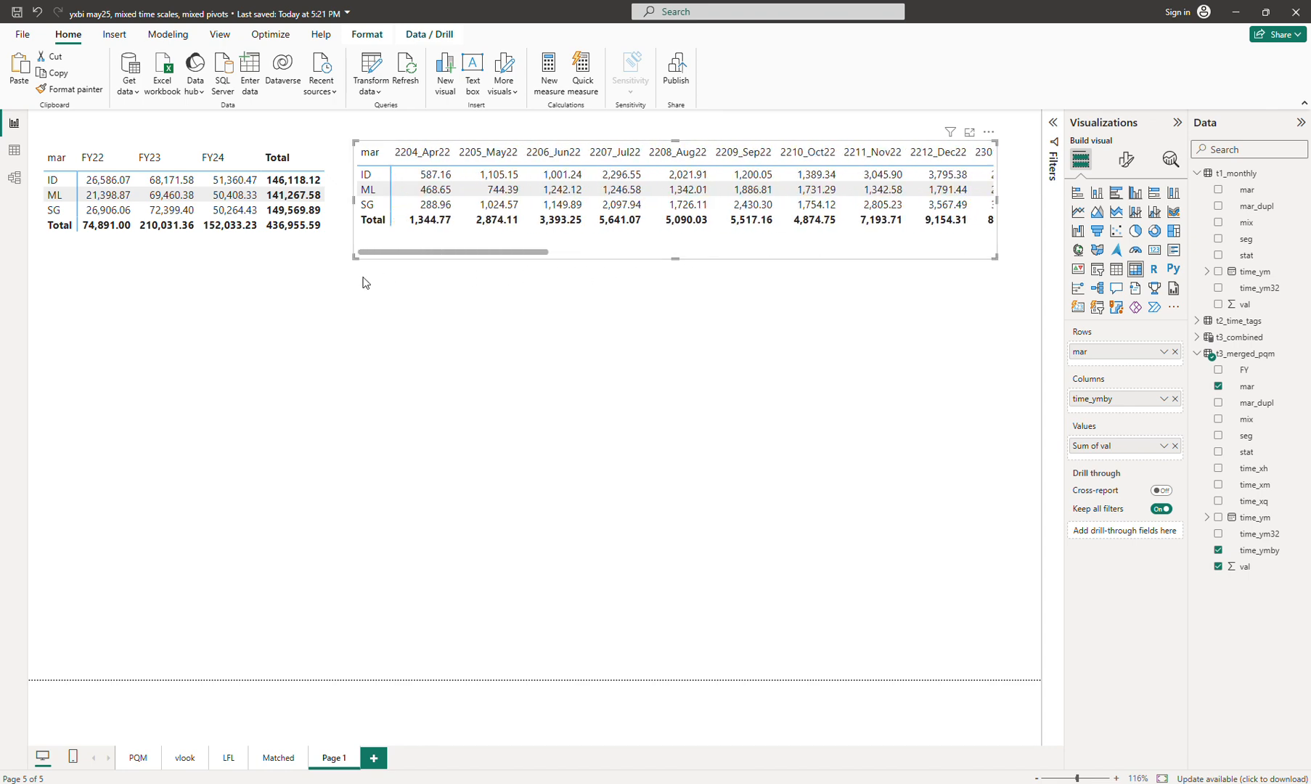
Step: Deselect the visuals, collapse the t1_monthly field list and show the Modeling tools
{"action": "left_click", "coordinate": [350, 313]}
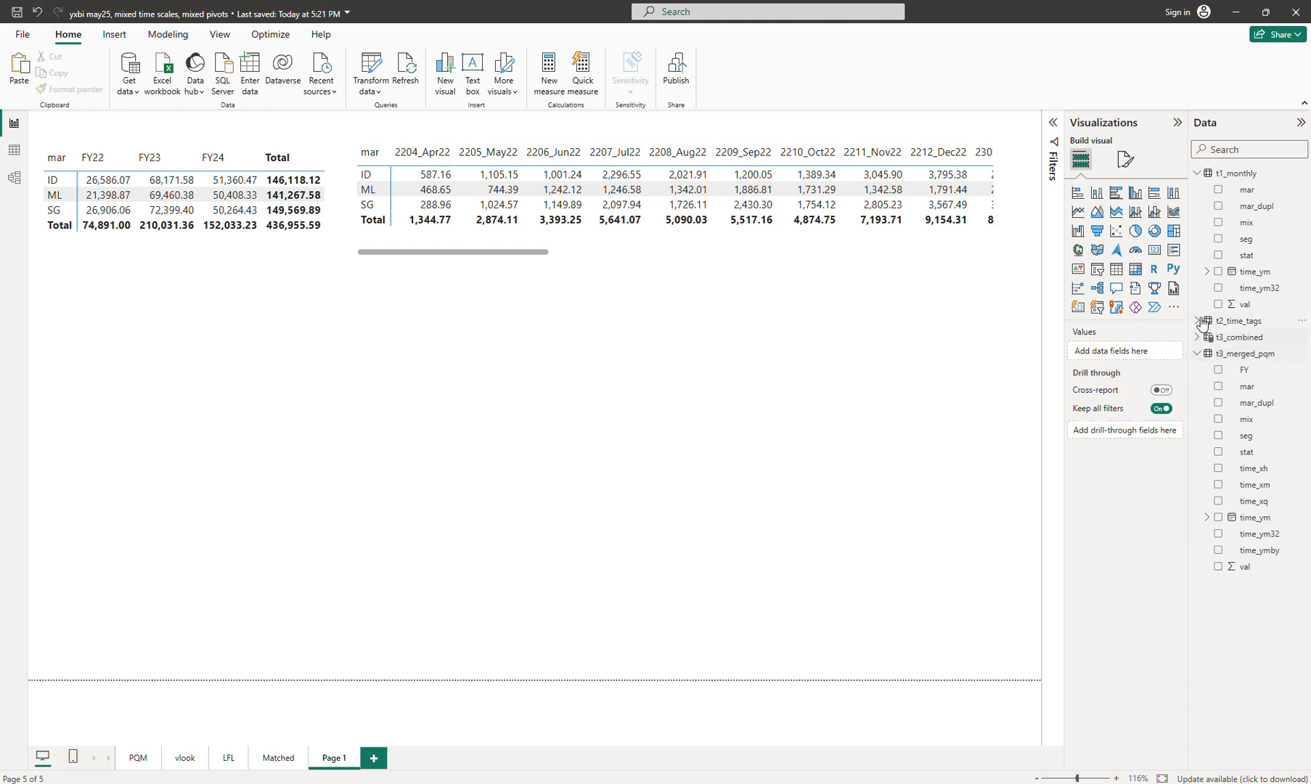
{"action": "left_click", "coordinate": [1198, 175]}
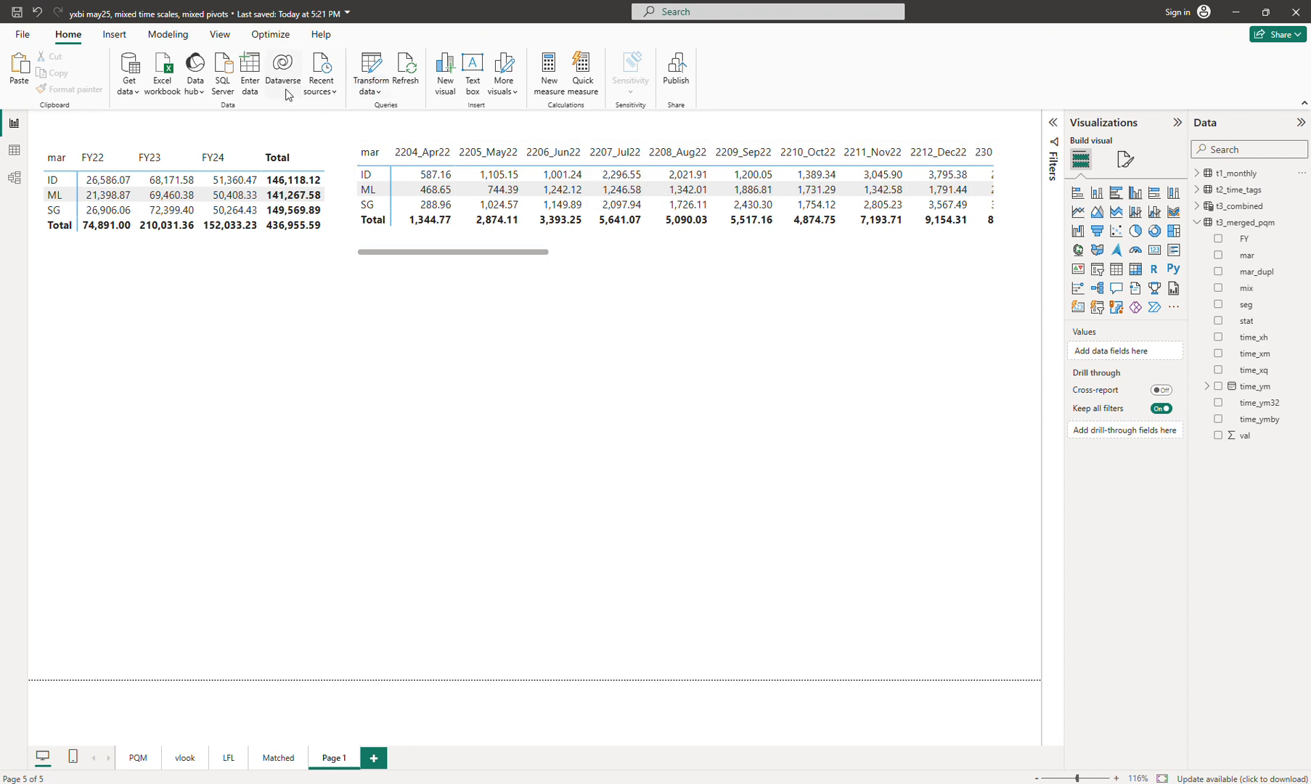
{"action": "left_click", "coordinate": [167, 34]}
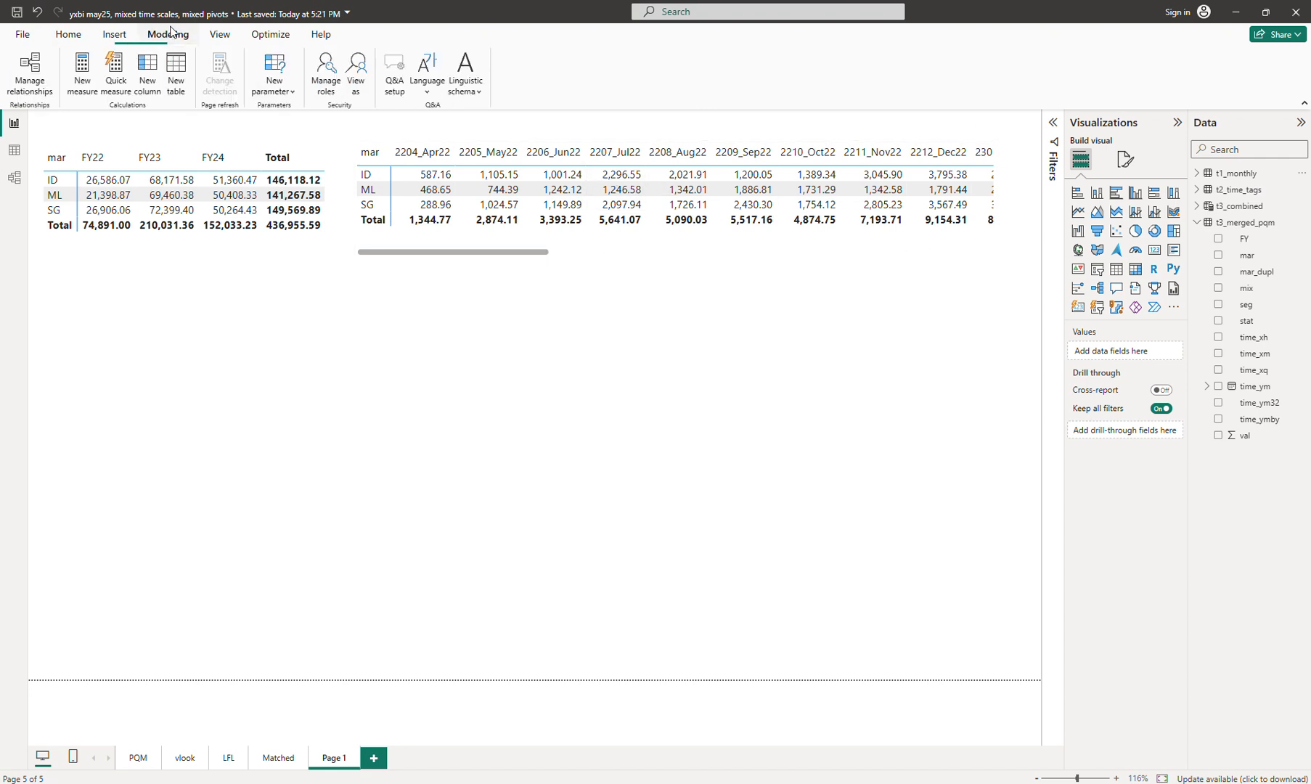
Step: Start new calculated table t4_mym with var step1 = ADDCOLUMNS over t3_merged_pqm
{"action": "left_click", "coordinate": [172, 77]}
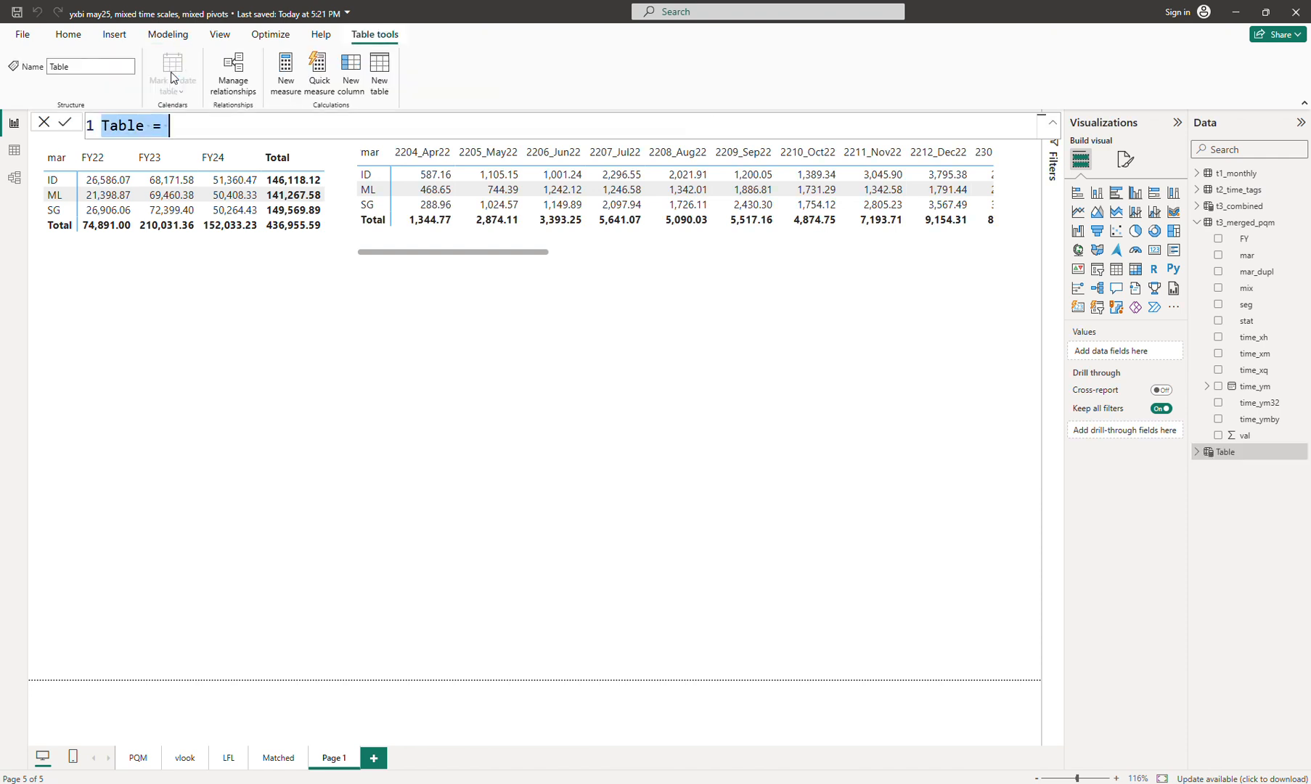
{"action": "type", "text": "t4"}
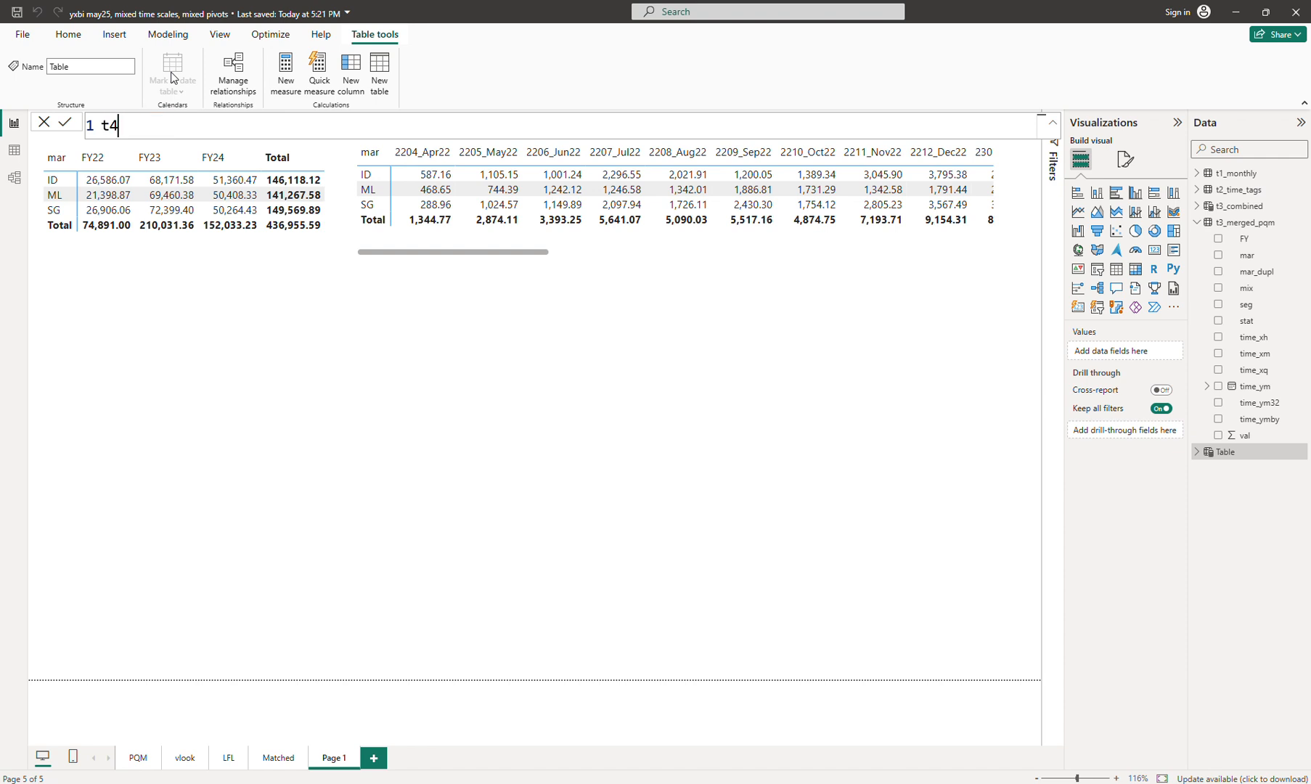
{"action": "type", "text": "_mym ="}
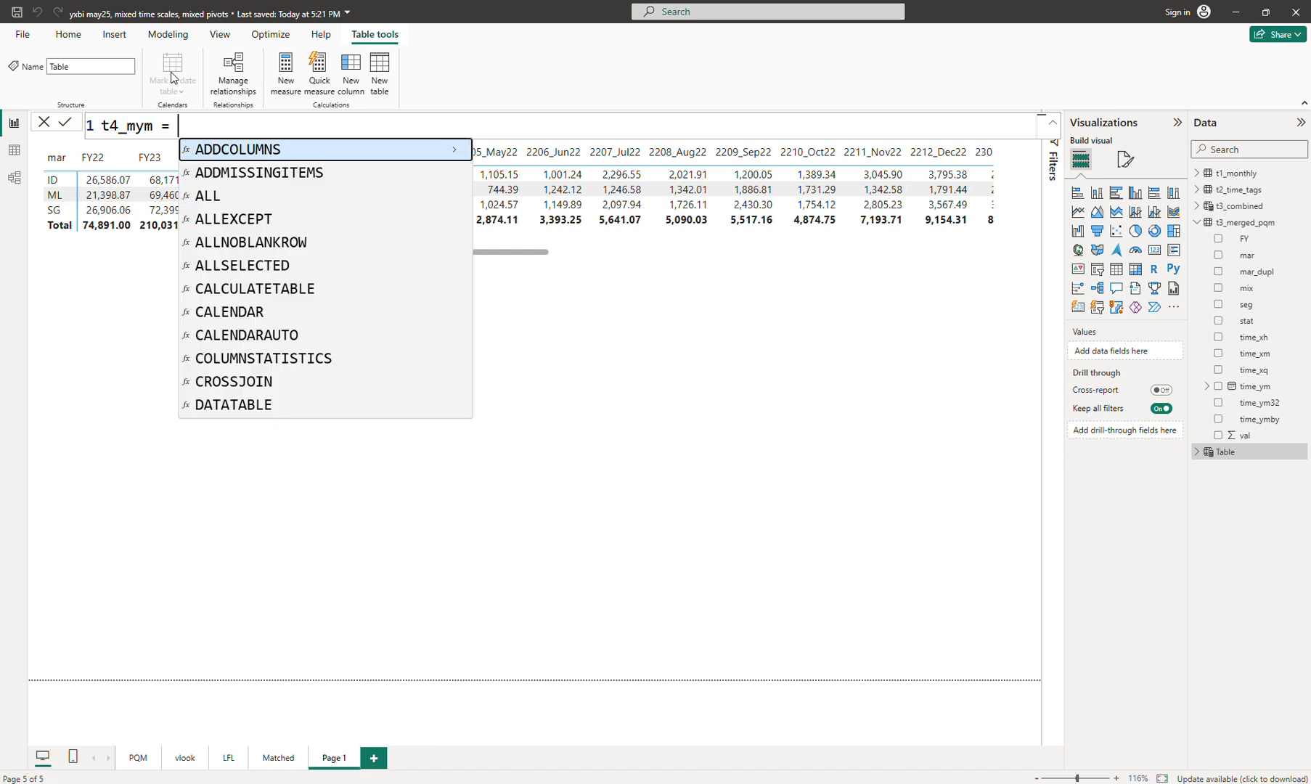
{"action": "key", "text": "shift+Return"}
{"action": "type", "text": "var s"}
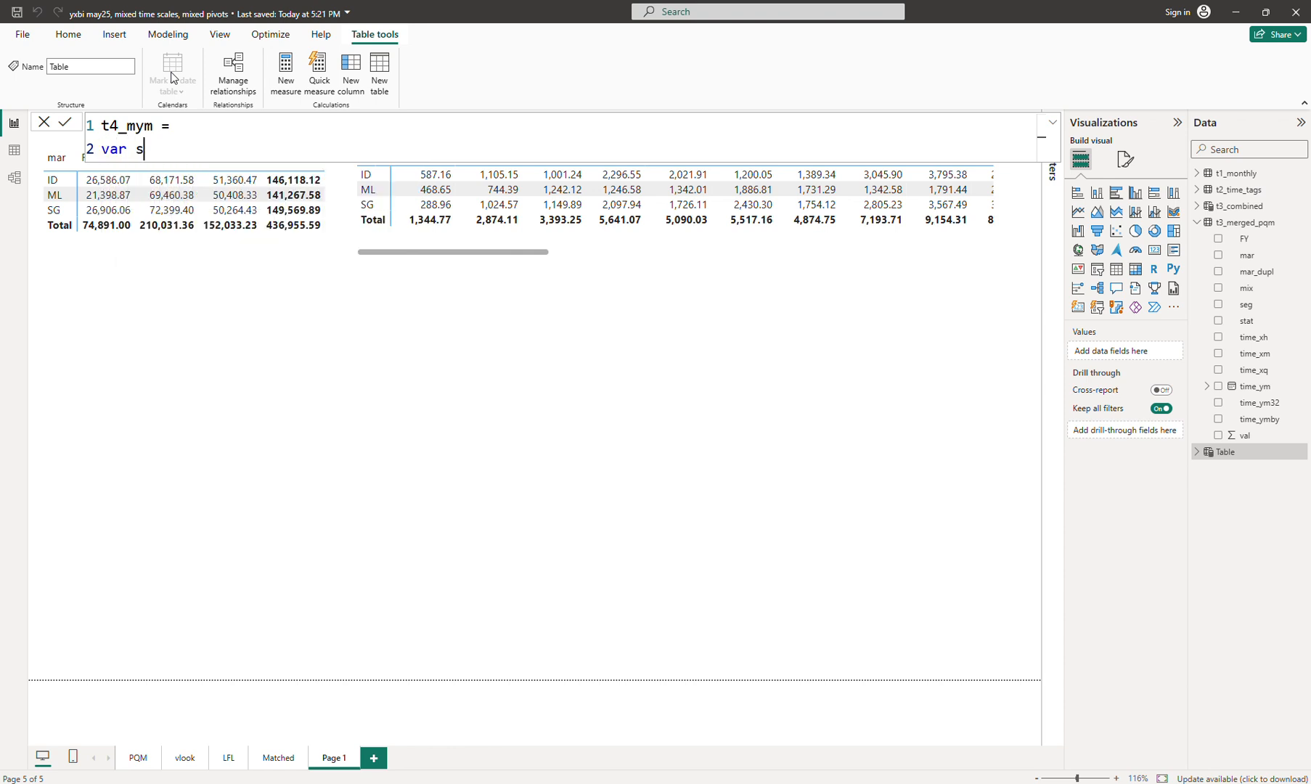
{"action": "type", "text": "tep1 = add"}
{"action": "key", "text": "Tab"}
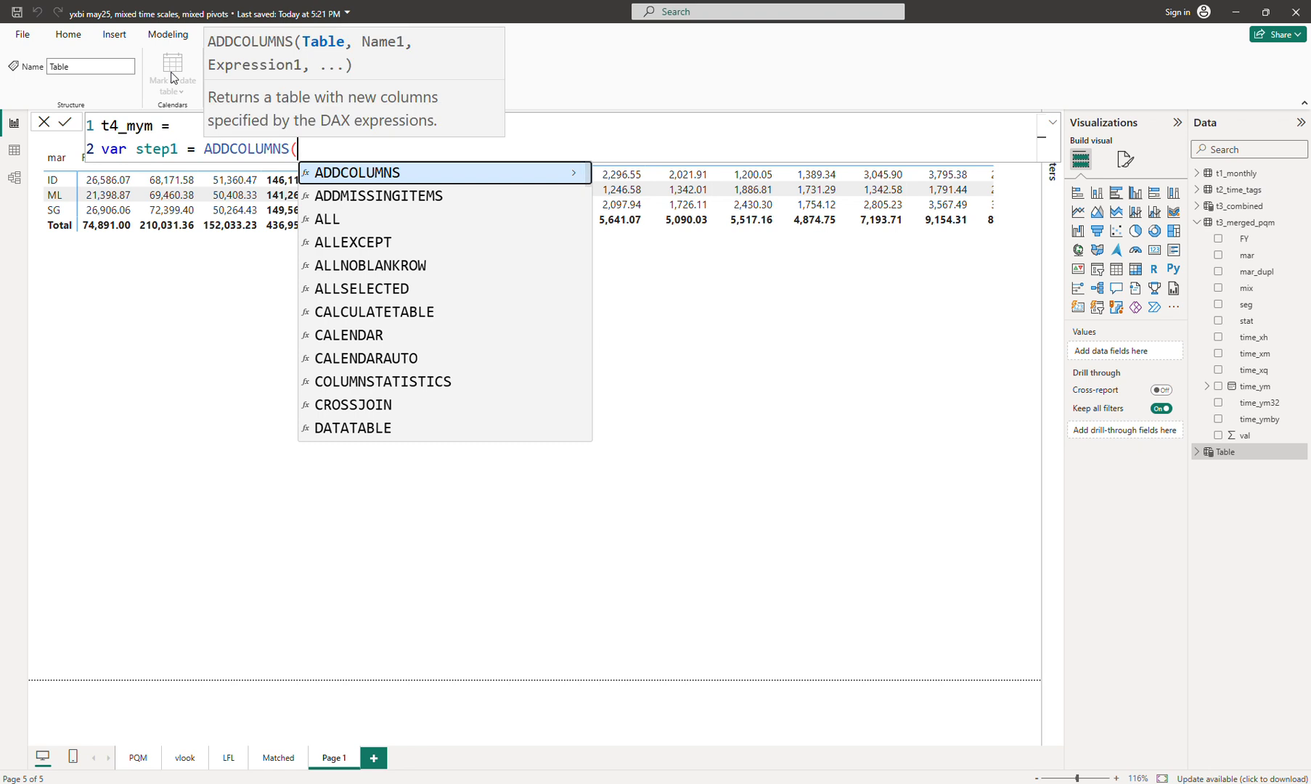
{"action": "type", "text": "t"}
{"action": "key", "text": "Down"}
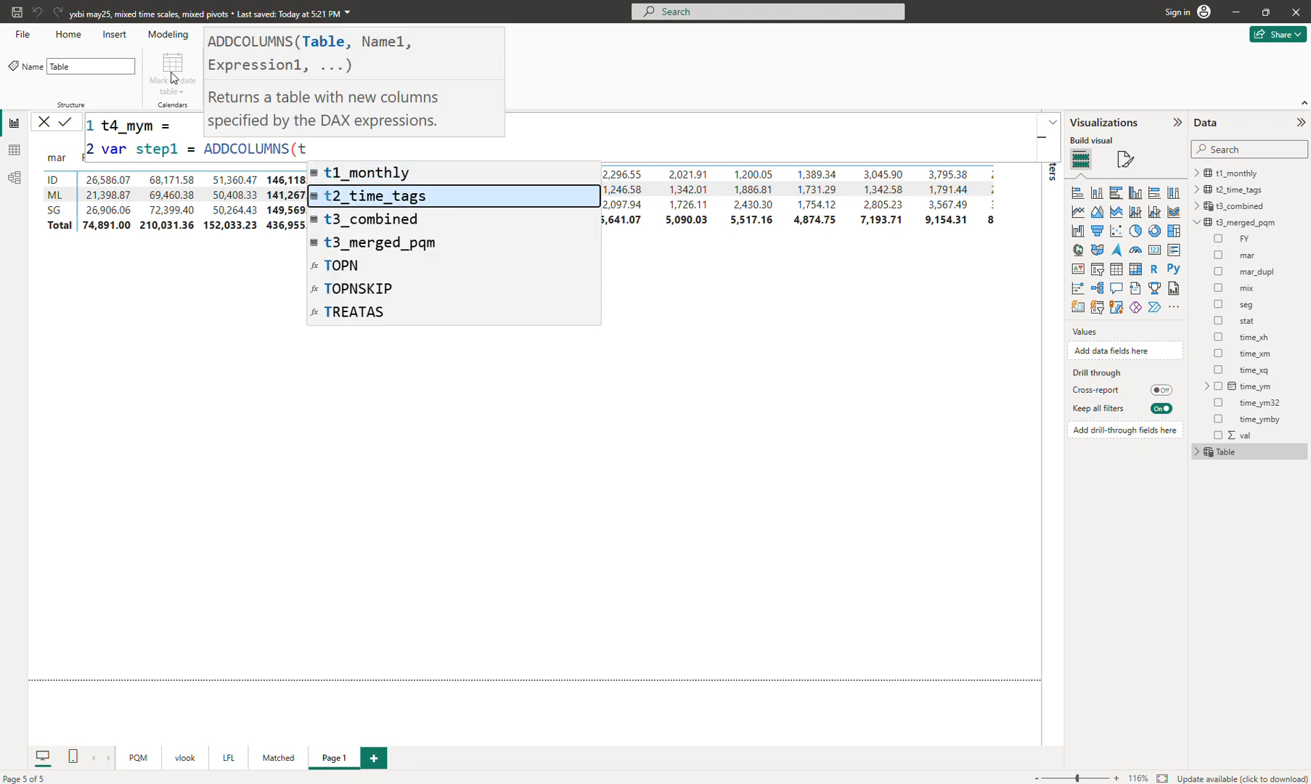
{"action": "key", "text": "Down"}
{"action": "key", "text": "Down"}
{"action": "key", "text": "Tab"}
Step: Give step1 a "pivot_top" column of "A_" & [FY] and begin a new line
{"action": "type", "text": ", "}
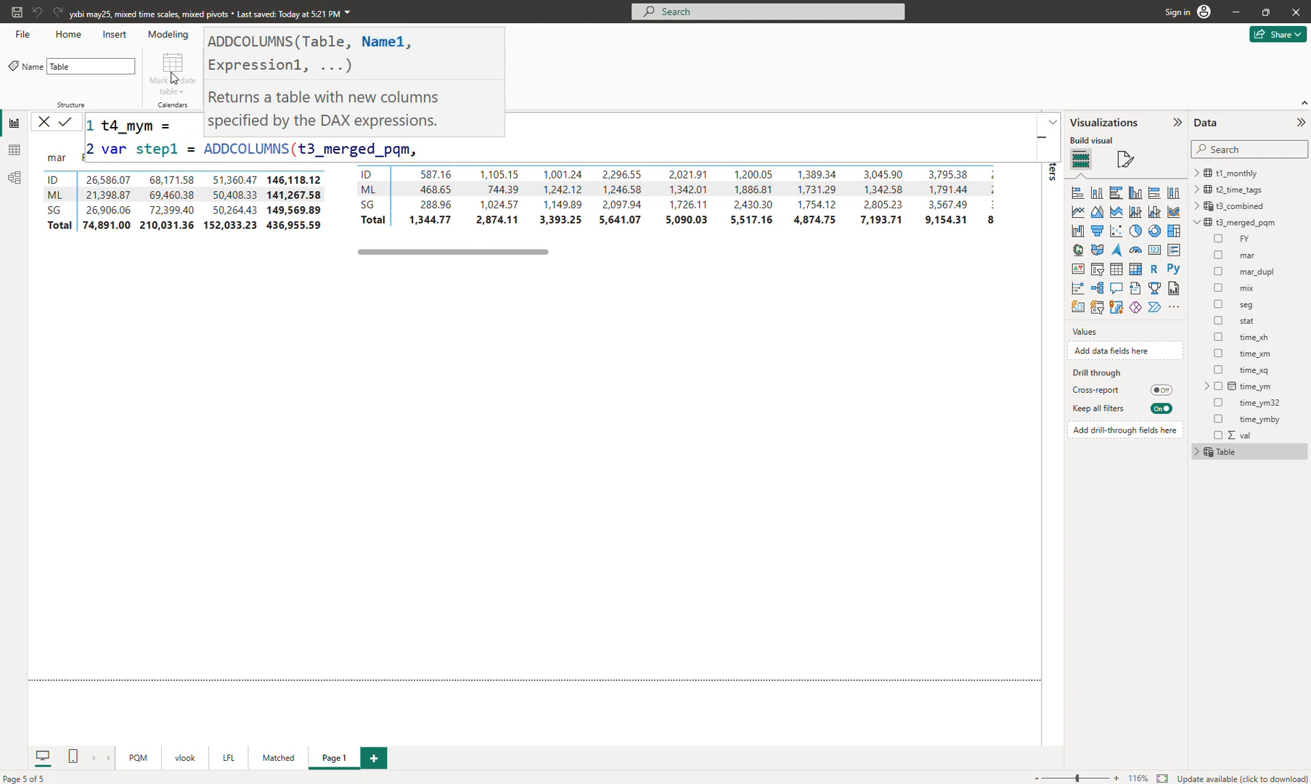
{"action": "type", "text": "\"time"}
{"action": "key", "text": "ctrl+shift+Left"}
{"action": "type", "text": "top\","}
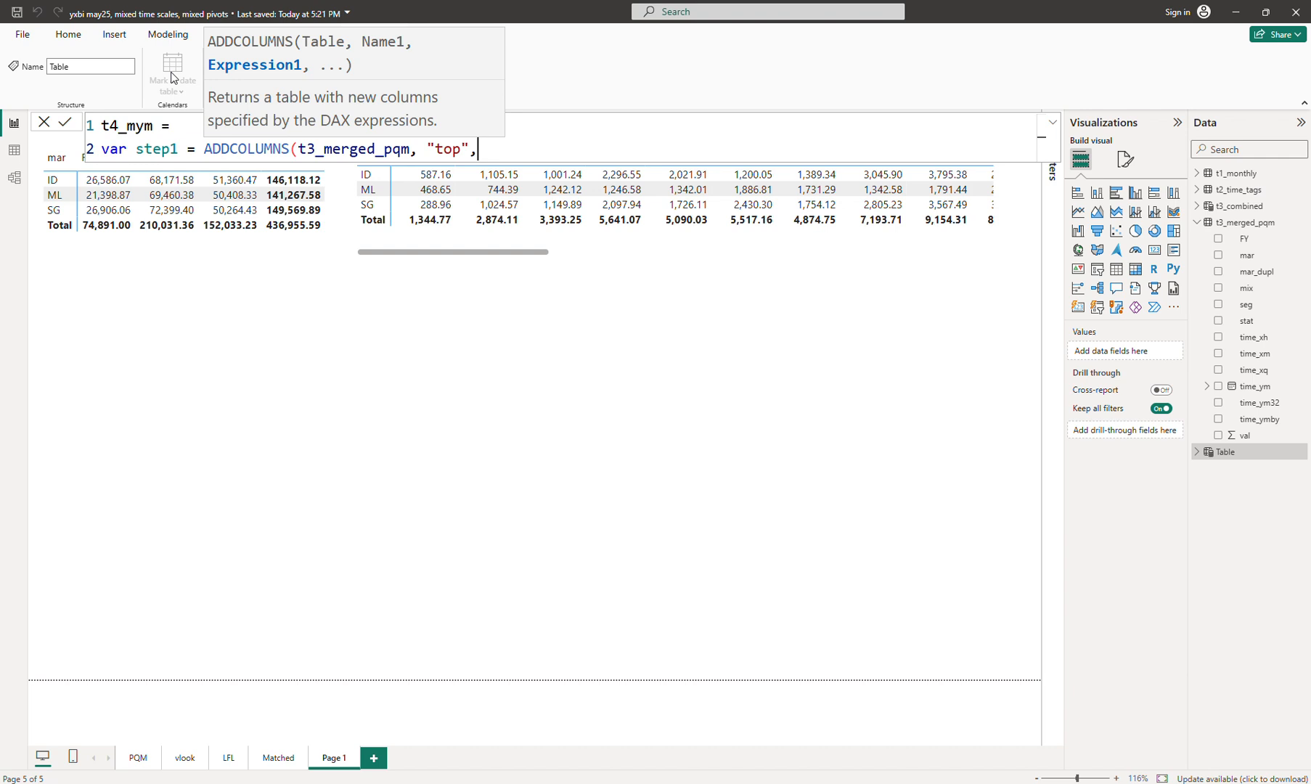
{"action": "key", "text": "Left"}
{"action": "key", "text": "Left"}
{"action": "key", "text": "ctrl+shift+Left"}
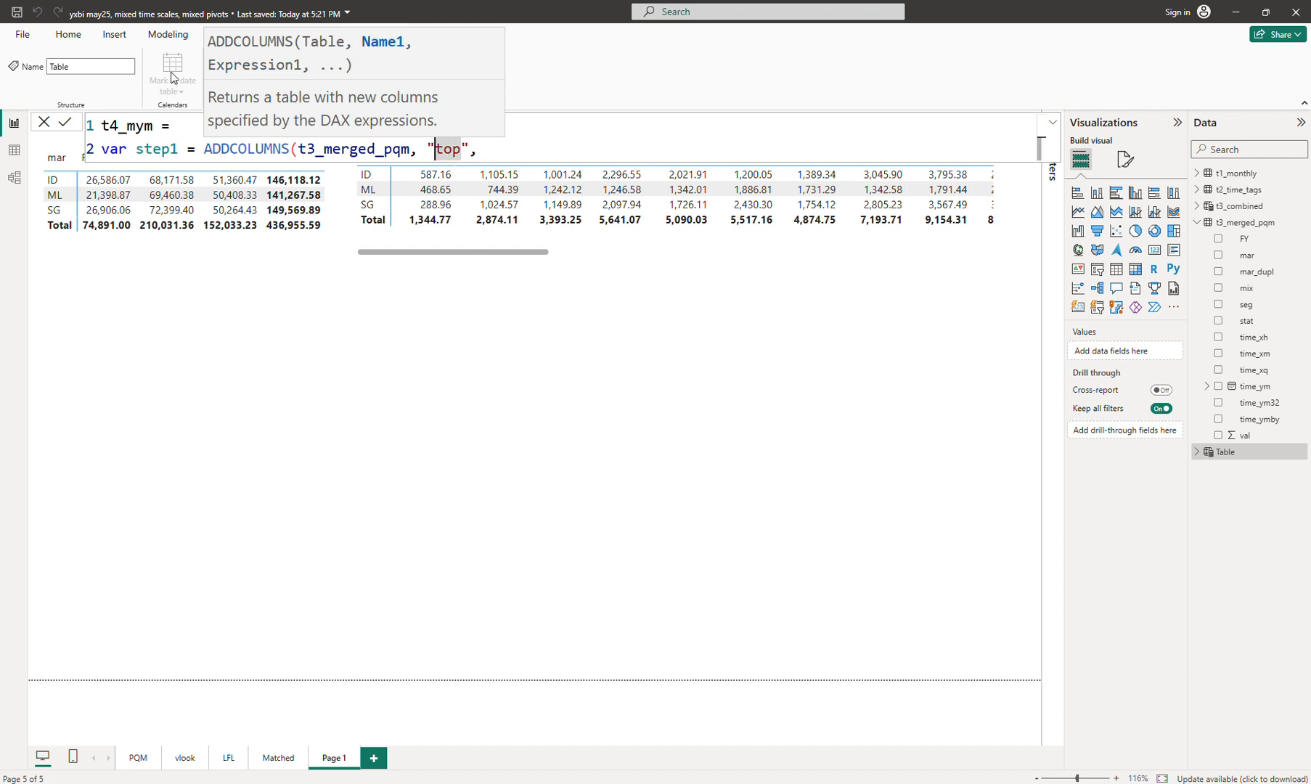
{"action": "key", "text": "Left"}
{"action": "type", "text": "pivot_"}
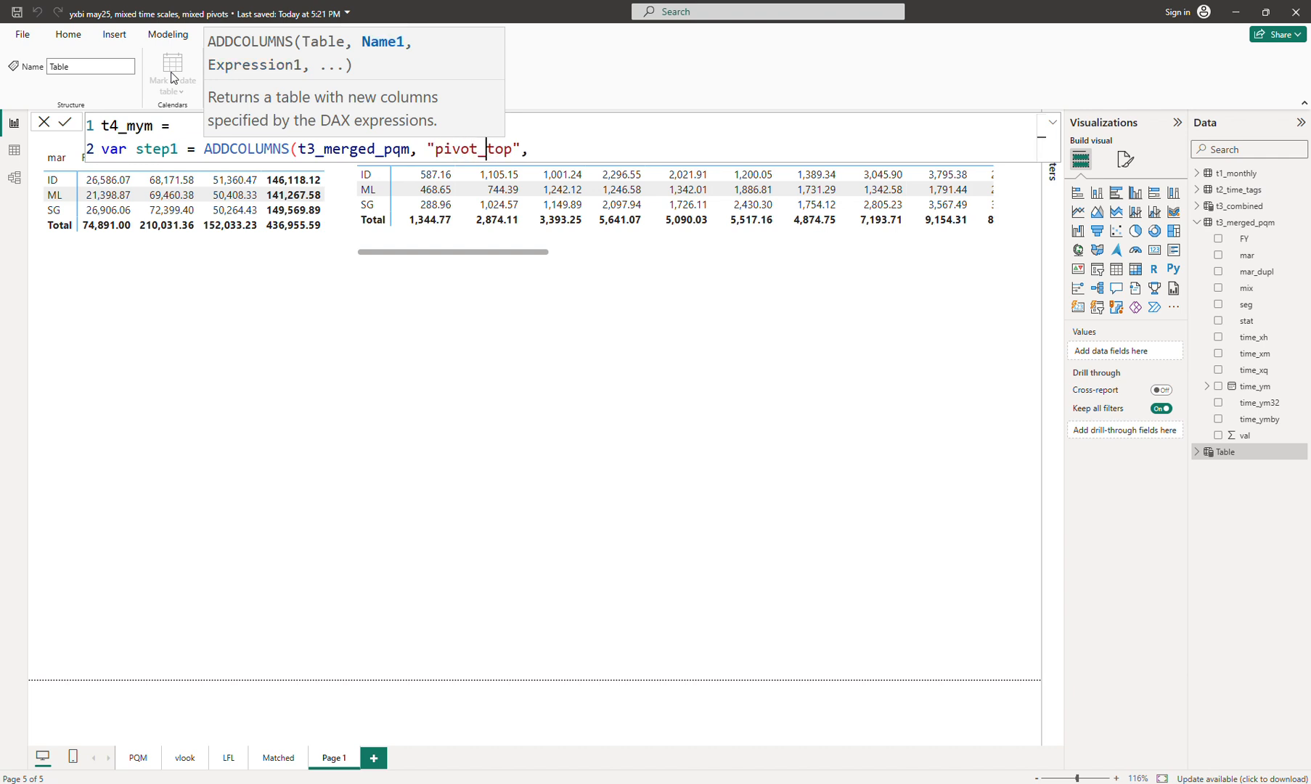
{"action": "key", "text": "Right"}
{"action": "key", "text": "Right"}
{"action": "key", "text": "Right"}
{"action": "key", "text": "Right"}
{"action": "key", "text": "Right"}
{"action": "key", "text": "Right"}
{"action": "type", "text": "\"A\""}
{"action": "type", "text": "_"}
{"action": "key", "text": "Right"}
{"action": "type", "text": "& [f"}
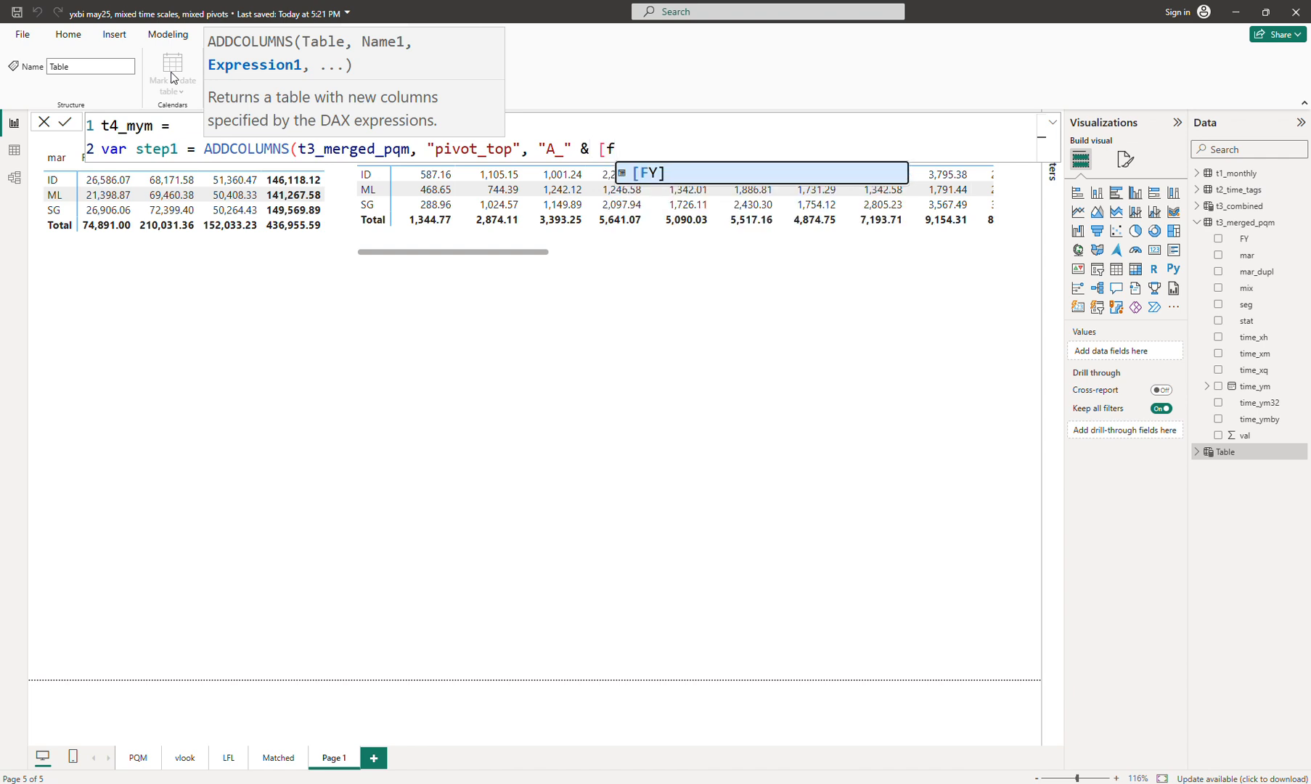
{"action": "key", "text": "Tab"}
{"action": "type", "text": ")"}
{"action": "key", "text": "shift+Return"}
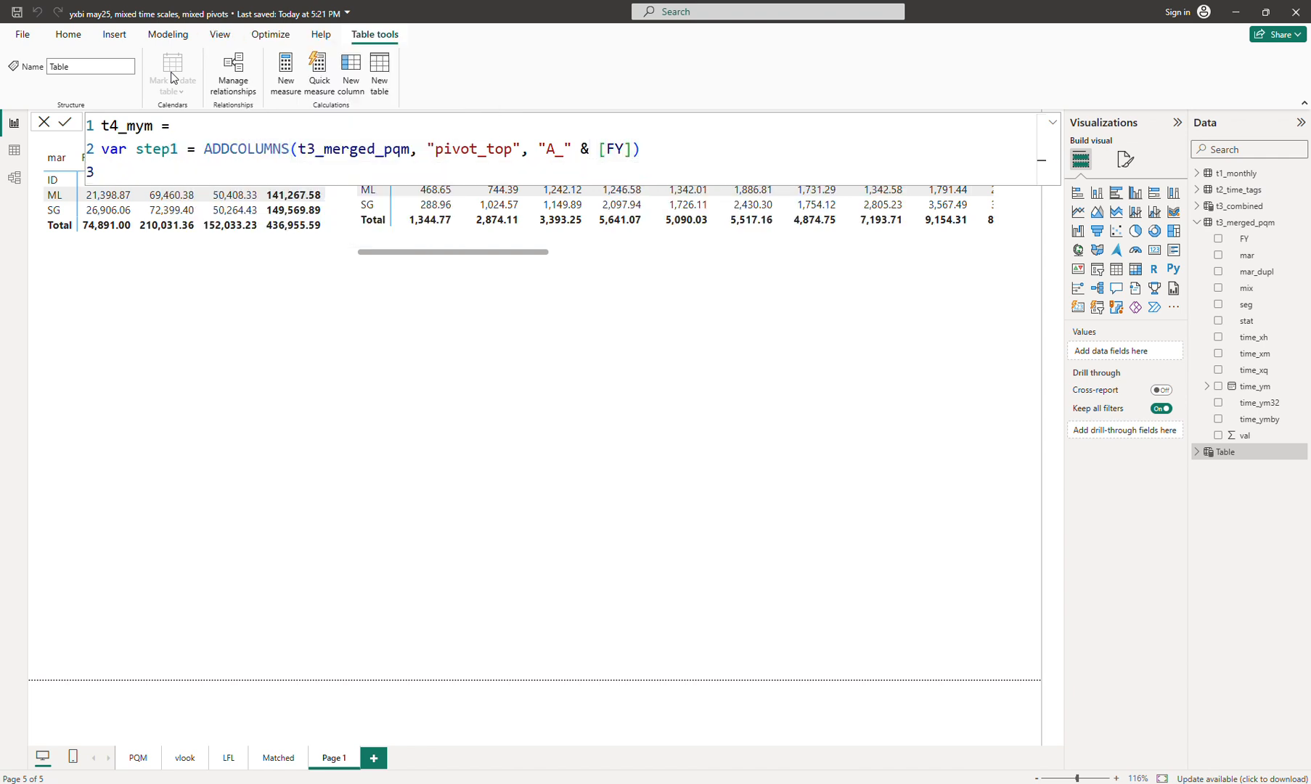
Step: Duplicate the step1 line as step2 and change its prefix to "B_"
{"action": "key", "text": "Up"}
{"action": "key", "text": "End"}
{"action": "key", "text": "shift+Home"}
{"action": "key", "text": "ctrl+c"}
{"action": "key", "text": "Down"}
{"action": "key", "text": "ctrl+v"}
{"action": "key", "text": "Up"}
{"action": "key", "text": "Right"}
{"action": "key", "text": "Right"}
{"action": "key", "text": "Right"}
{"action": "key", "text": "Right"}
{"action": "key", "text": "Right"}
{"action": "key", "text": "Right"}
{"action": "key", "text": "Right"}
{"action": "key", "text": "Right"}
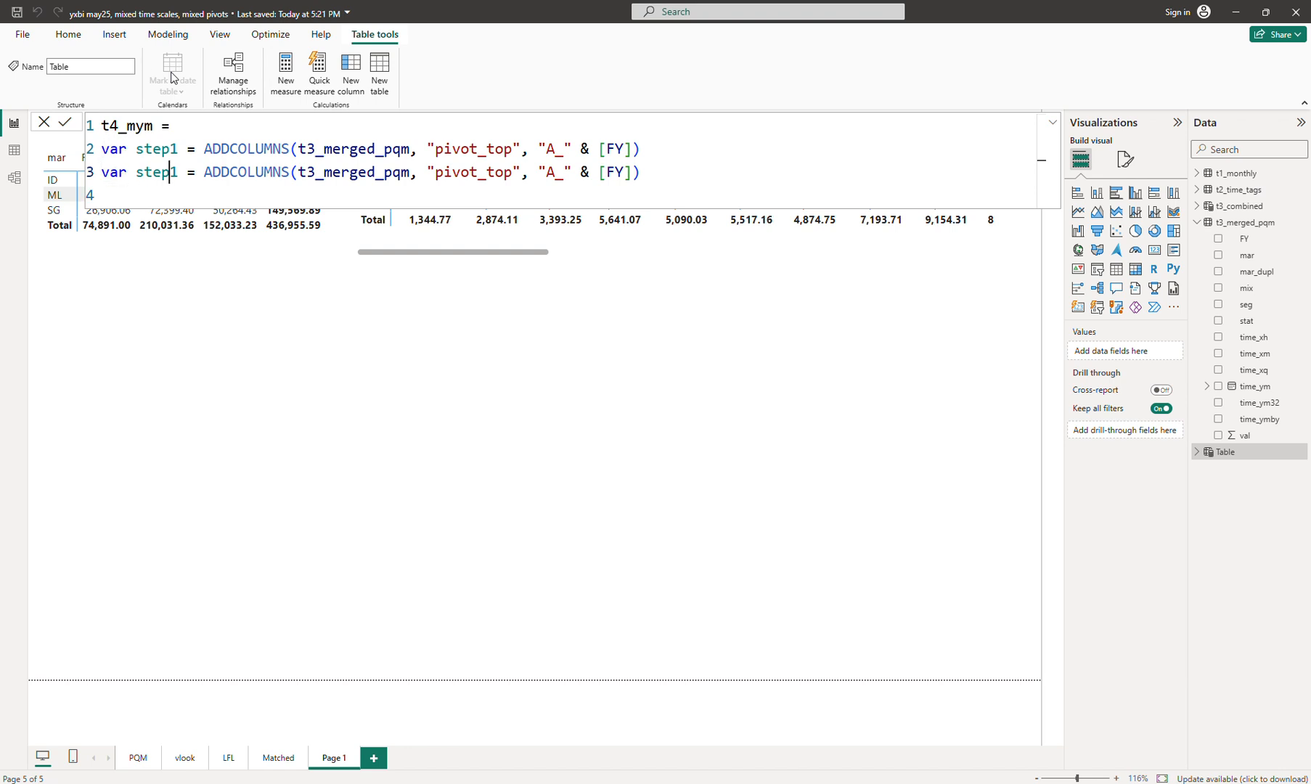
{"action": "type", "text": "2"}
{"action": "key", "text": "Right"}
{"action": "key", "text": "Right"}
{"action": "key", "text": "Right"}
{"action": "key", "text": "Right"}
{"action": "key", "text": "Right"}
{"action": "key", "text": "Right"}
{"action": "key", "text": "Right"}
{"action": "key", "text": "Right"}
{"action": "key", "text": "Right"}
{"action": "key", "text": "Right"}
{"action": "key", "text": "Right"}
{"action": "key", "text": "Right"}
{"action": "key", "text": "Right"}
{"action": "key", "text": "Right"}
{"action": "key", "text": "Right"}
{"action": "key", "text": "Right"}
{"action": "key", "text": "Right"}
{"action": "key", "text": "Right"}
{"action": "key", "text": "Right"}
{"action": "key", "text": "Right"}
Step: Point step2's pivot_top expression at [time_ymby] instead of [FY]
{"action": "key", "text": "Right"}
{"action": "key", "text": "Right"}
{"action": "key", "text": "Right"}
{"action": "key", "text": "Right"}
{"action": "key", "text": "Right"}
{"action": "key", "text": "Right"}
{"action": "key", "text": "Right"}
{"action": "key", "text": "Right"}
{"action": "key", "text": "Right"}
{"action": "key", "text": "Right"}
{"action": "key", "text": "shift+Right"}
{"action": "key", "text": "Delete"}
{"action": "type", "text": "B"}
{"action": "key", "text": "Right"}
{"action": "key", "text": "Right"}
{"action": "key", "text": "Right"}
{"action": "key", "text": "Right"}
{"action": "key", "text": "Right"}
{"action": "key", "text": "Right"}
{"action": "key", "text": "shift+Right"}
{"action": "key", "text": "shift+Right"}
{"action": "key", "text": "Delete"}
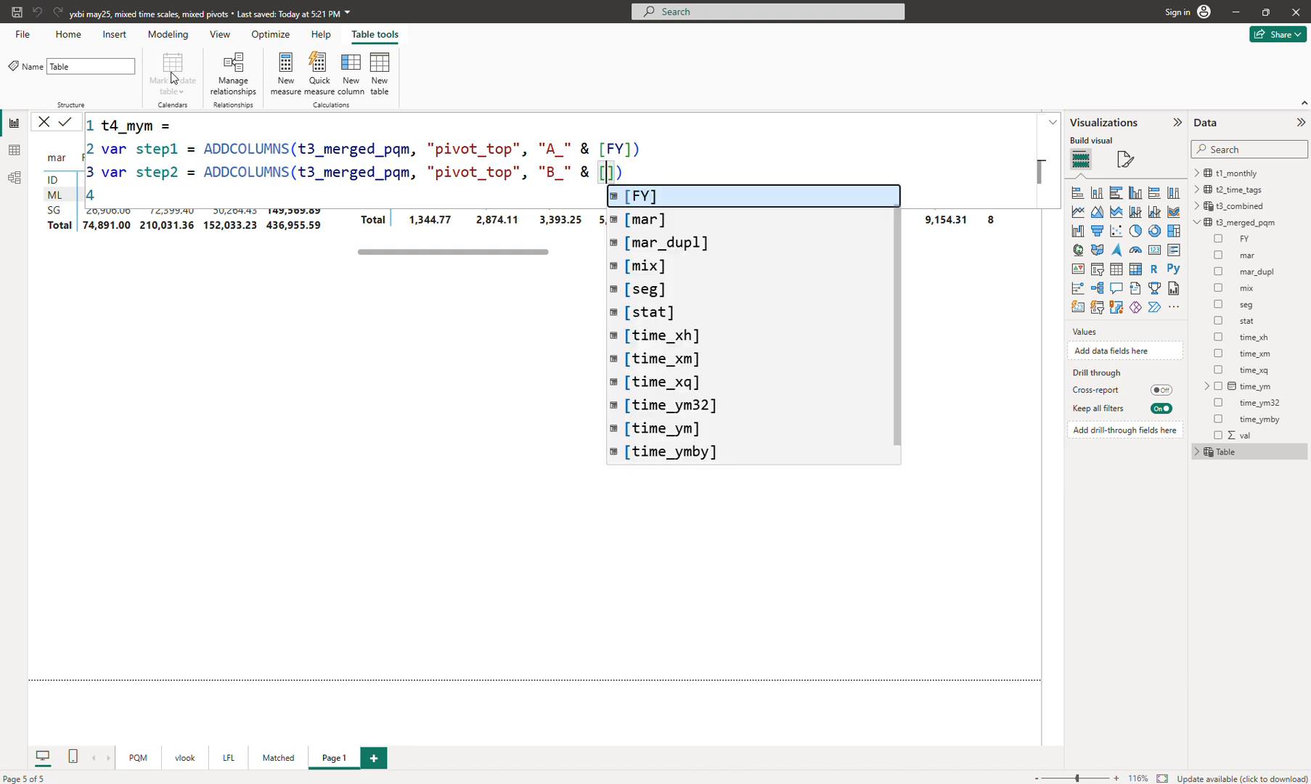
{"action": "type", "text": "f"}
{"action": "key", "text": "BackSpace"}
{"action": "type", "text": "t"}
{"action": "key", "text": "Down"}
{"action": "key", "text": "Down"}
{"action": "key", "text": "Down"}
{"action": "key", "text": "Down"}
{"action": "key", "text": "Down"}
{"action": "key", "text": "Tab"}
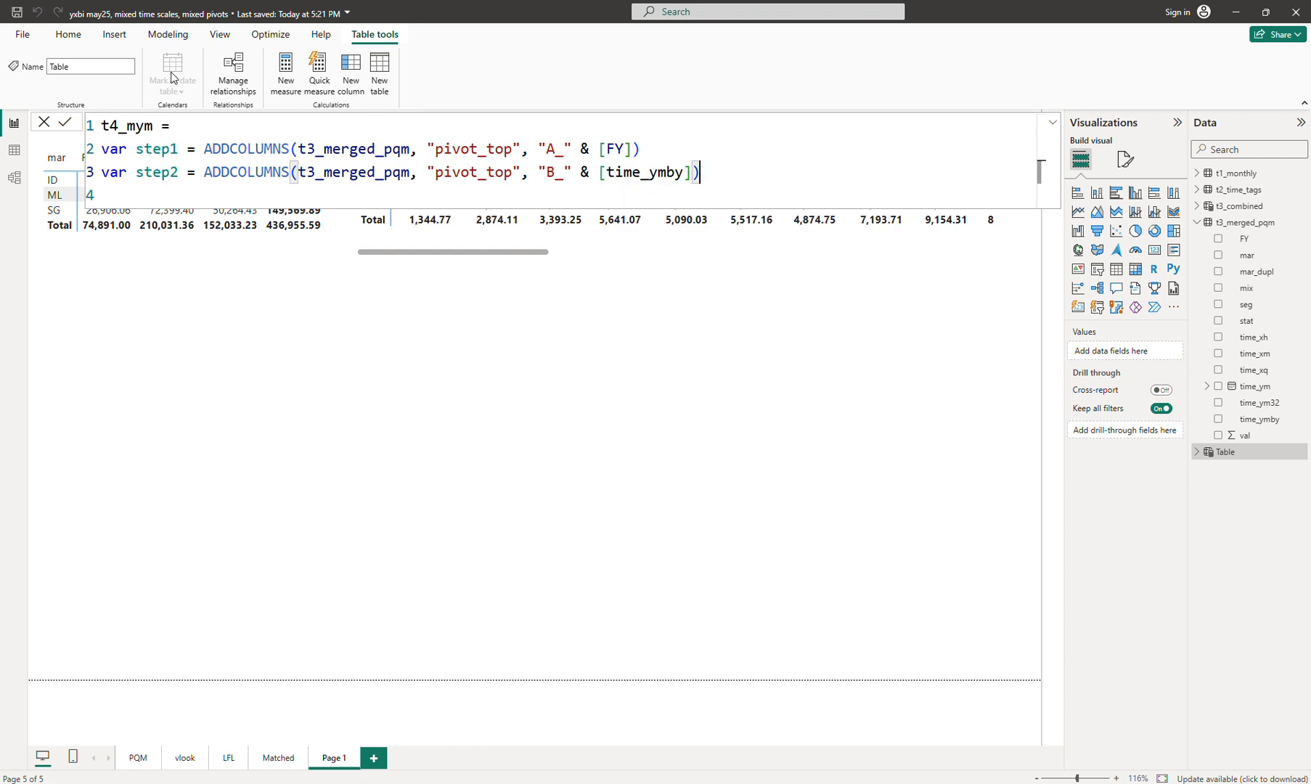
Step: Finish the formula with return UNION(step1, step2) and commit it
{"action": "type", "text": "retur"}
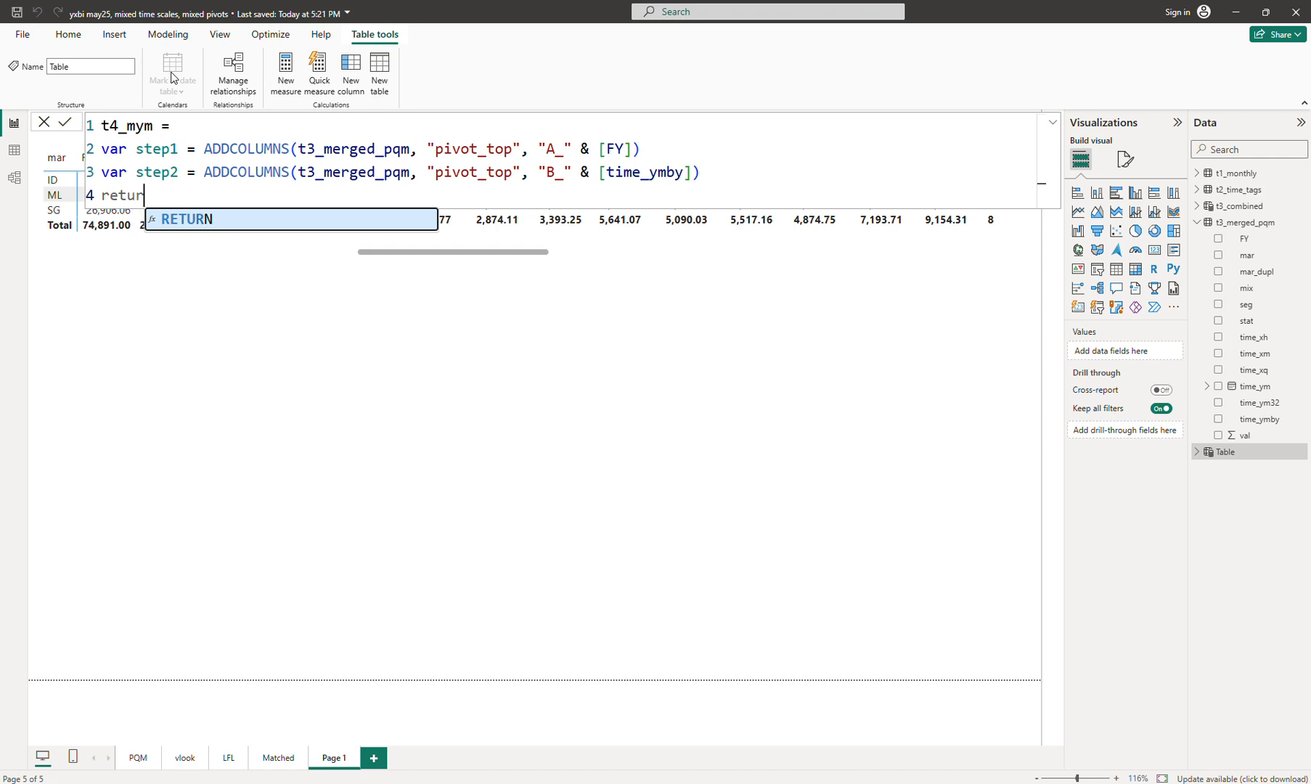
{"action": "type", "text": "n unio"}
{"action": "key", "text": "Tab"}
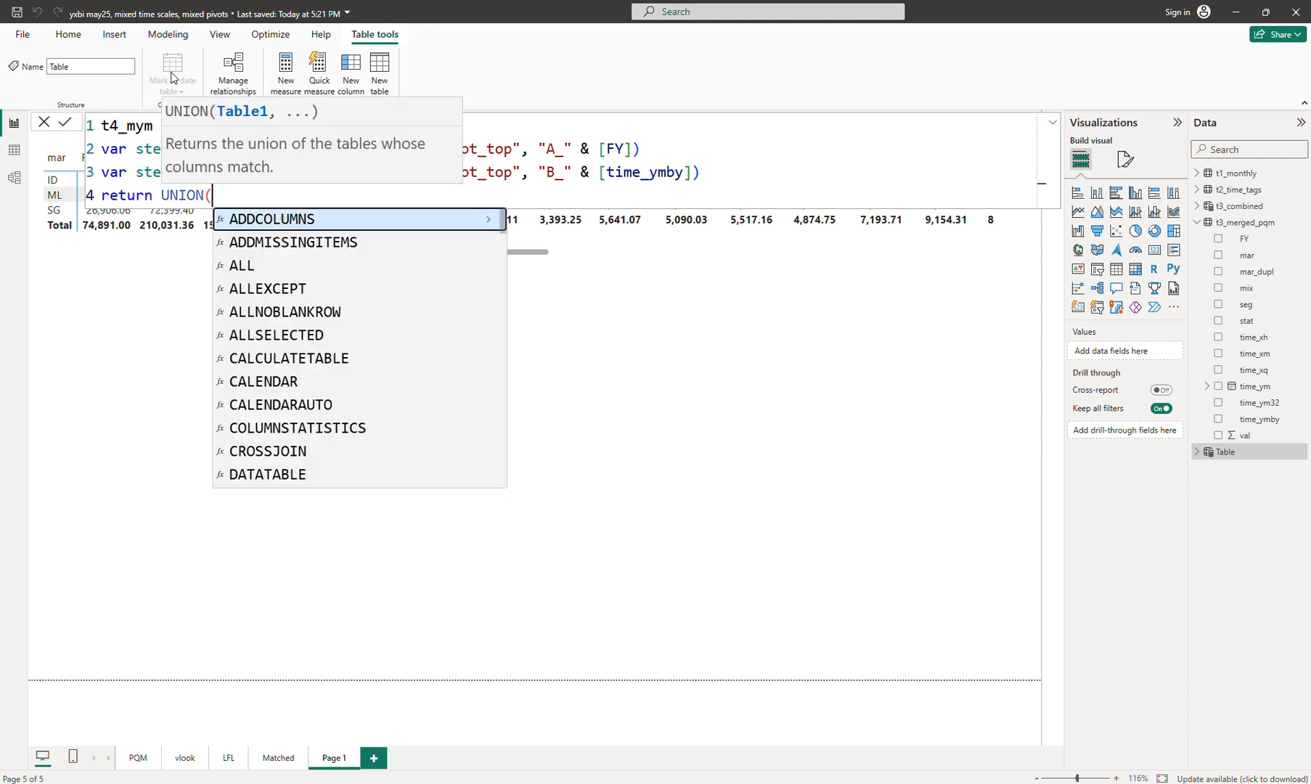
{"action": "key", "text": "Tab"}
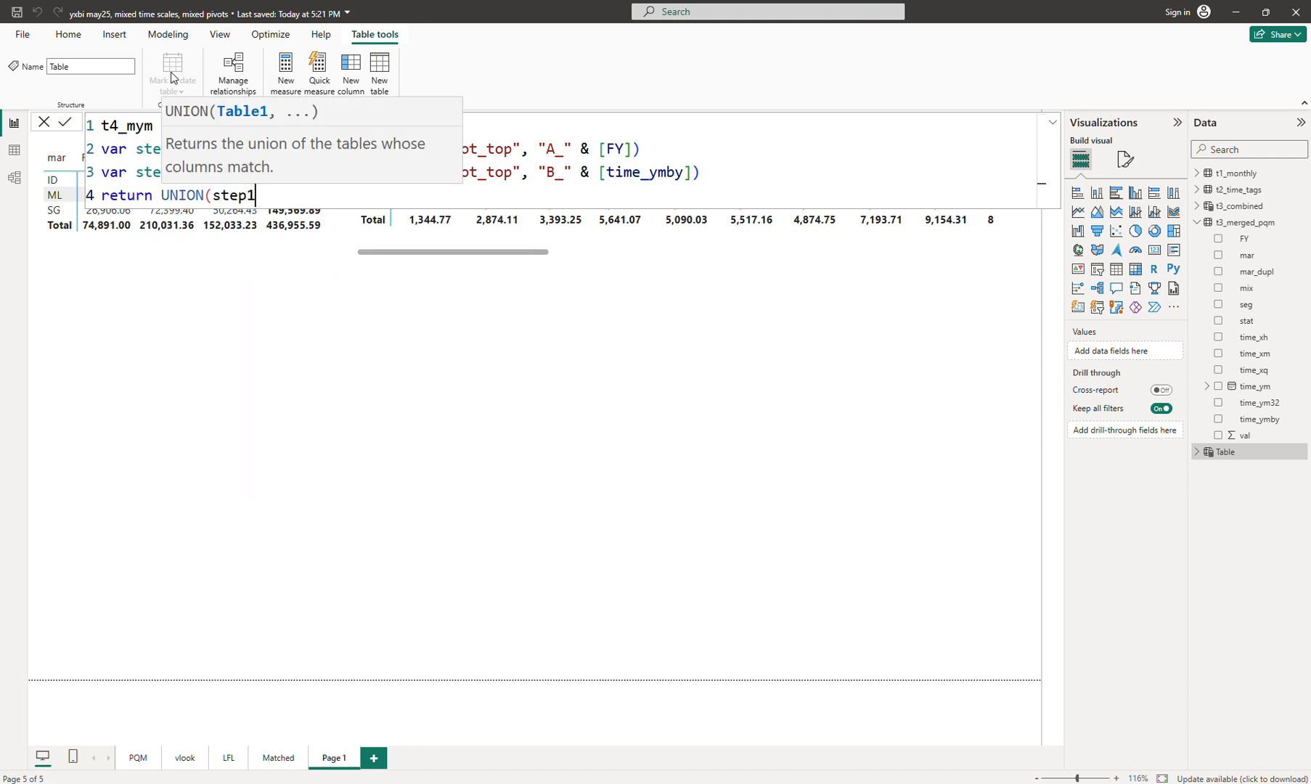
{"action": "type", "text": ", ste"}
{"action": "key", "text": "Down"}
{"action": "key", "text": "Tab"}
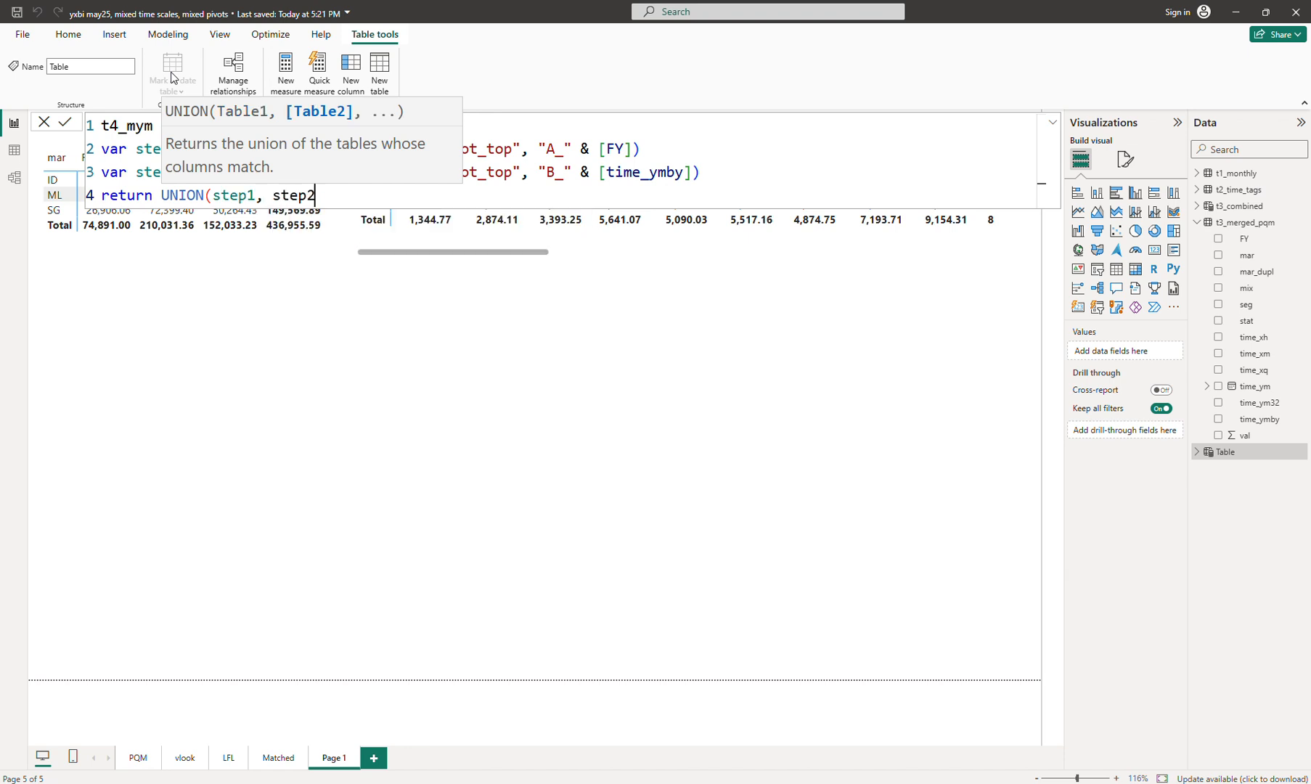
{"action": "type", "text": ")"}
{"action": "key", "text": "Return"}
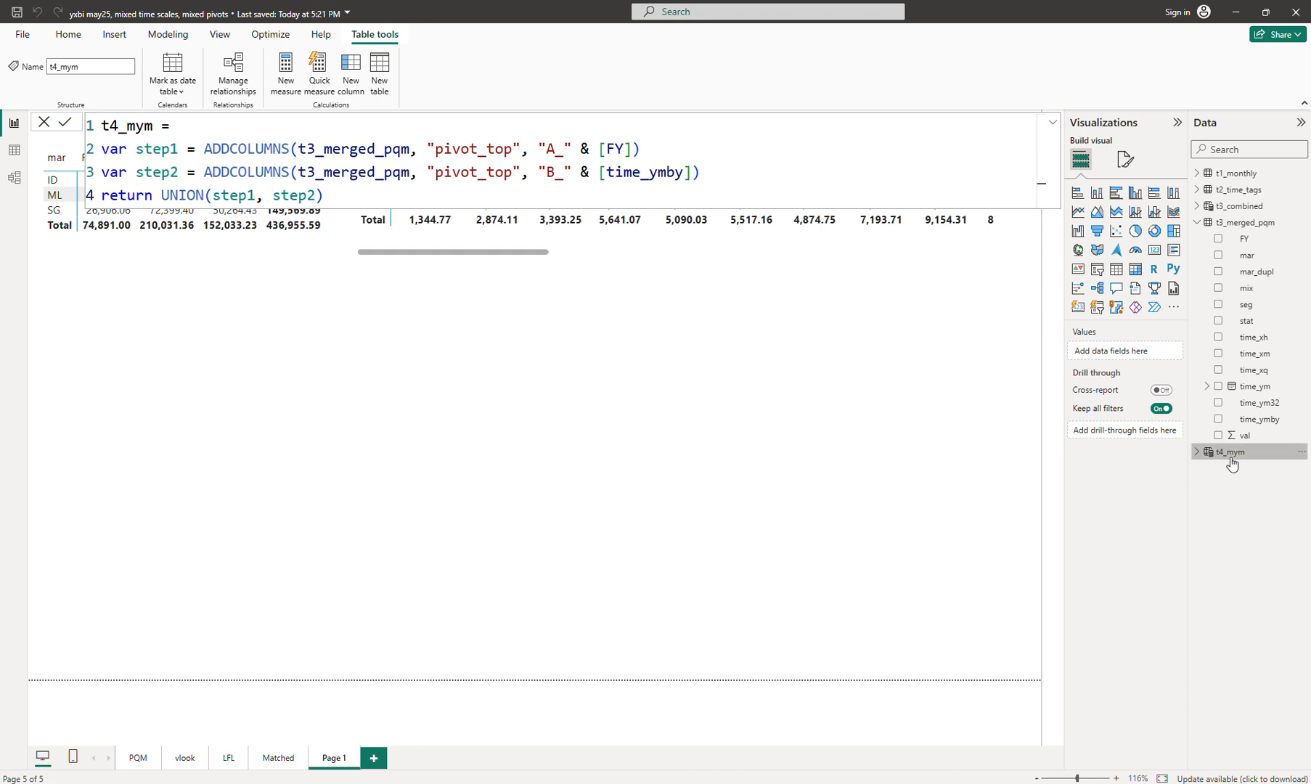
Step: Add t4_mym's pivot_top and val fields to a new visual, reposition it, and make it a matrix
{"action": "left_click", "coordinate": [673, 447]}
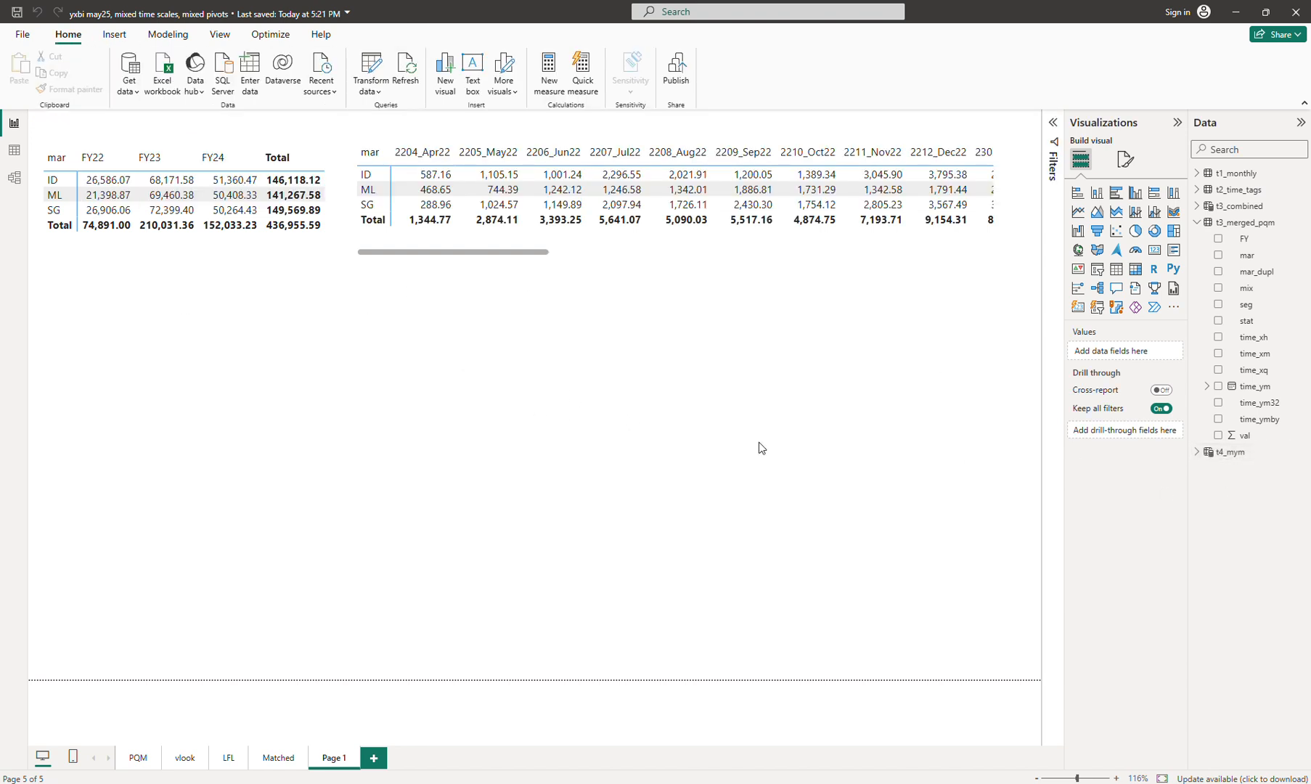
{"action": "left_click", "coordinate": [1204, 452]}
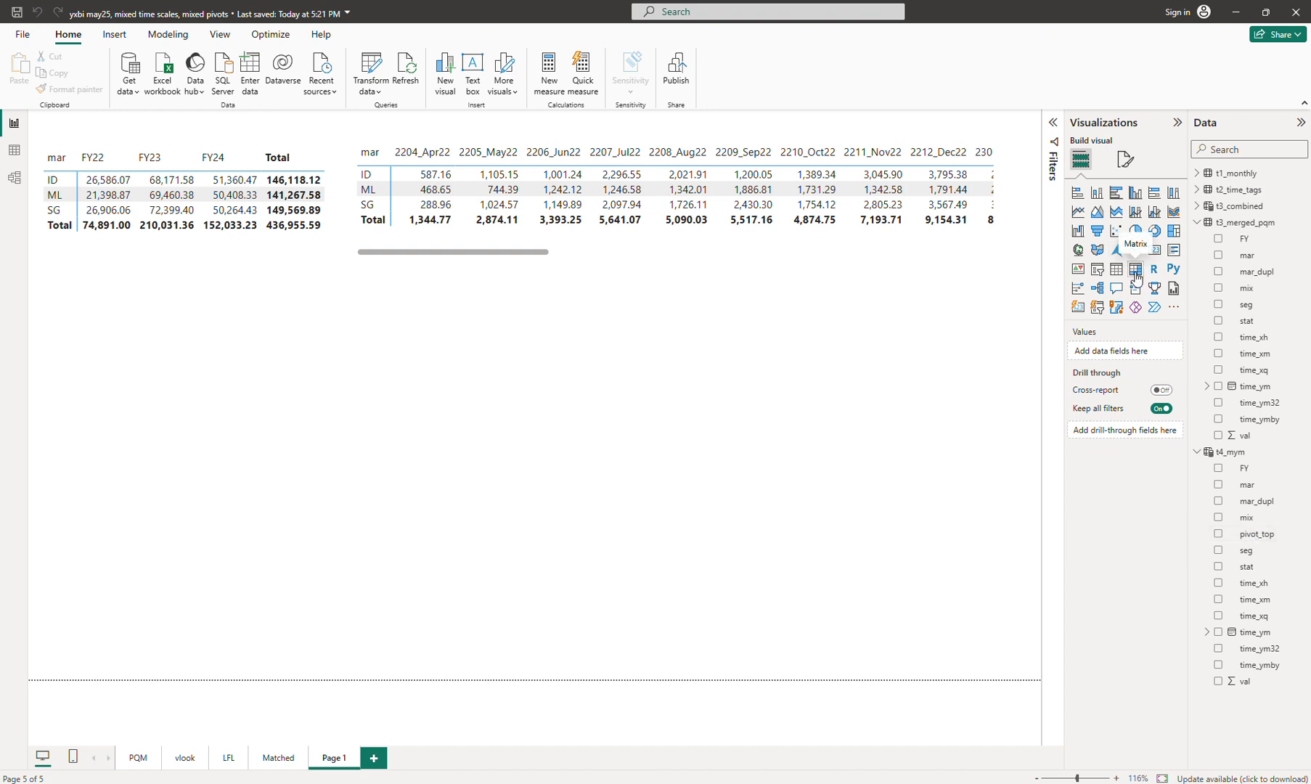
{"action": "left_click", "coordinate": [1225, 535]}
{"action": "left_click", "coordinate": [1218, 533]}
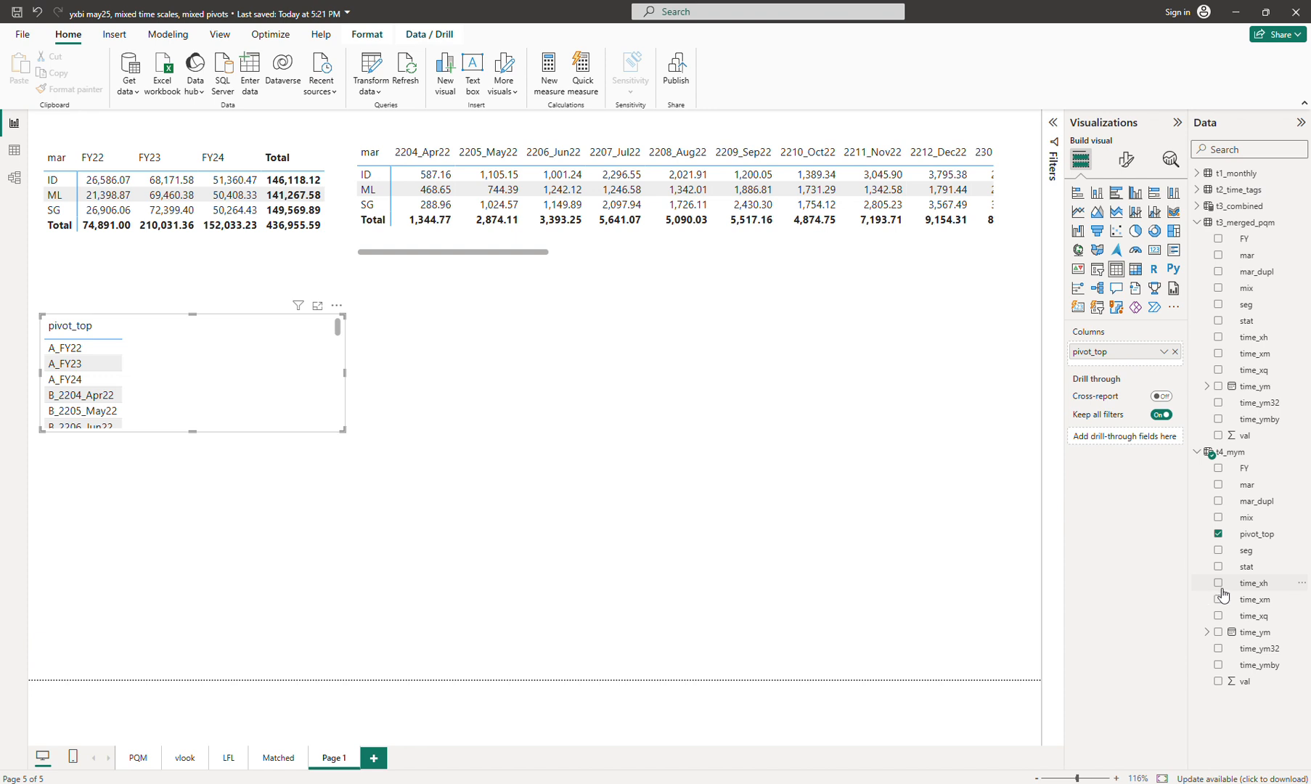
{"action": "left_click", "coordinate": [1218, 681]}
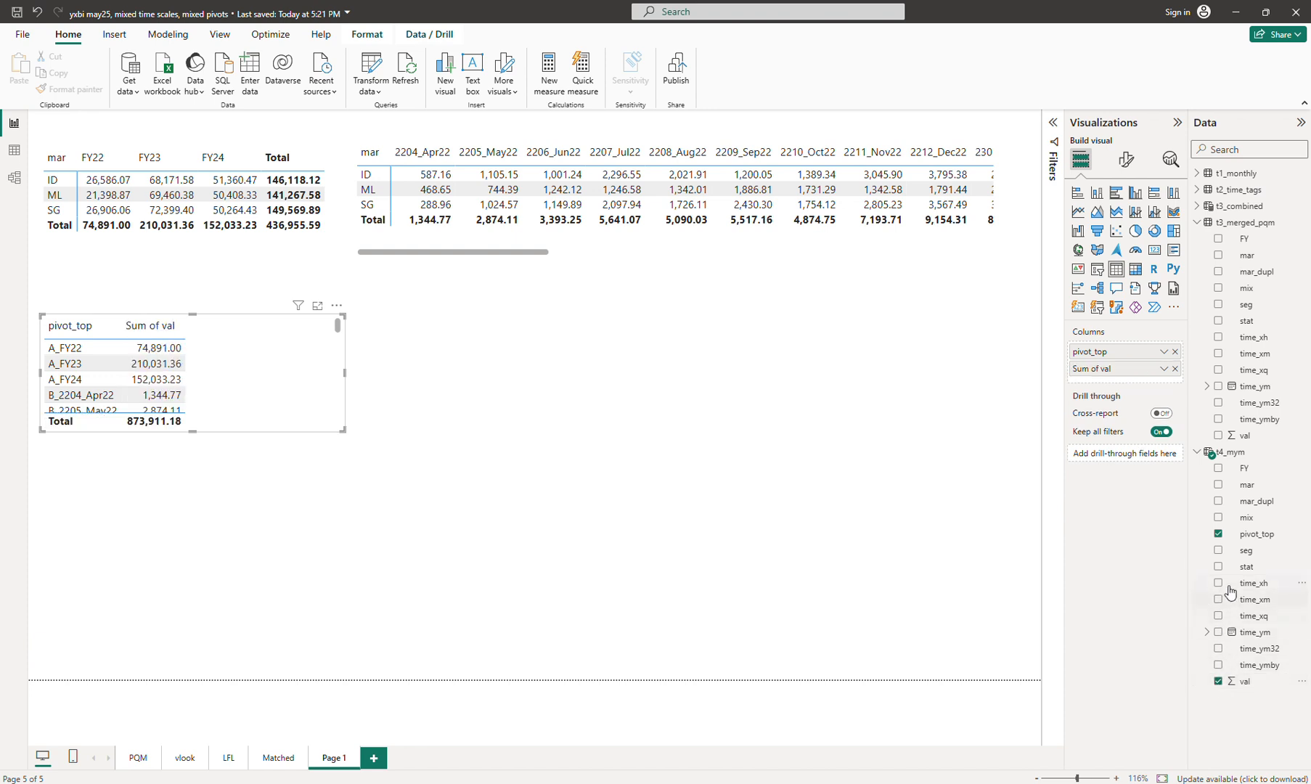
{"action": "left_click_drag", "start_coordinate": [258, 368], "coordinate": [313, 386]}
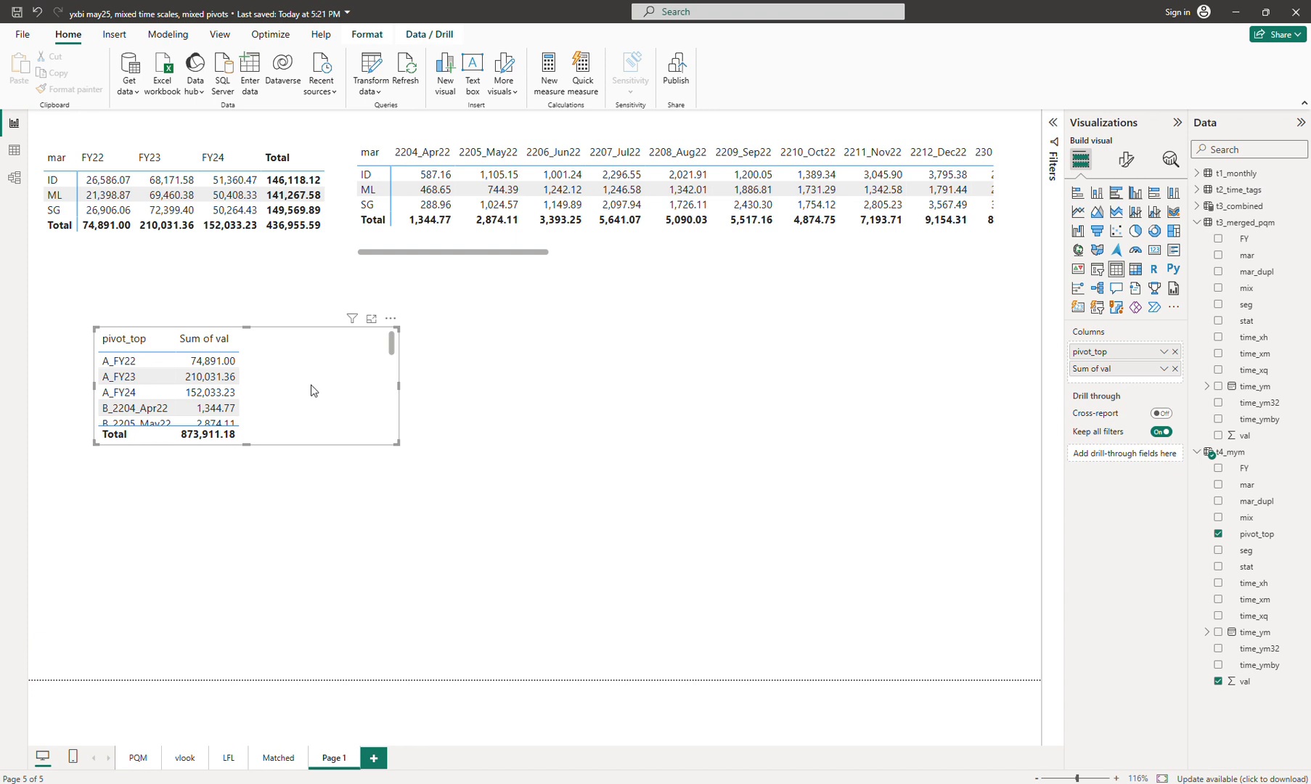
{"action": "left_click", "coordinate": [1136, 272]}
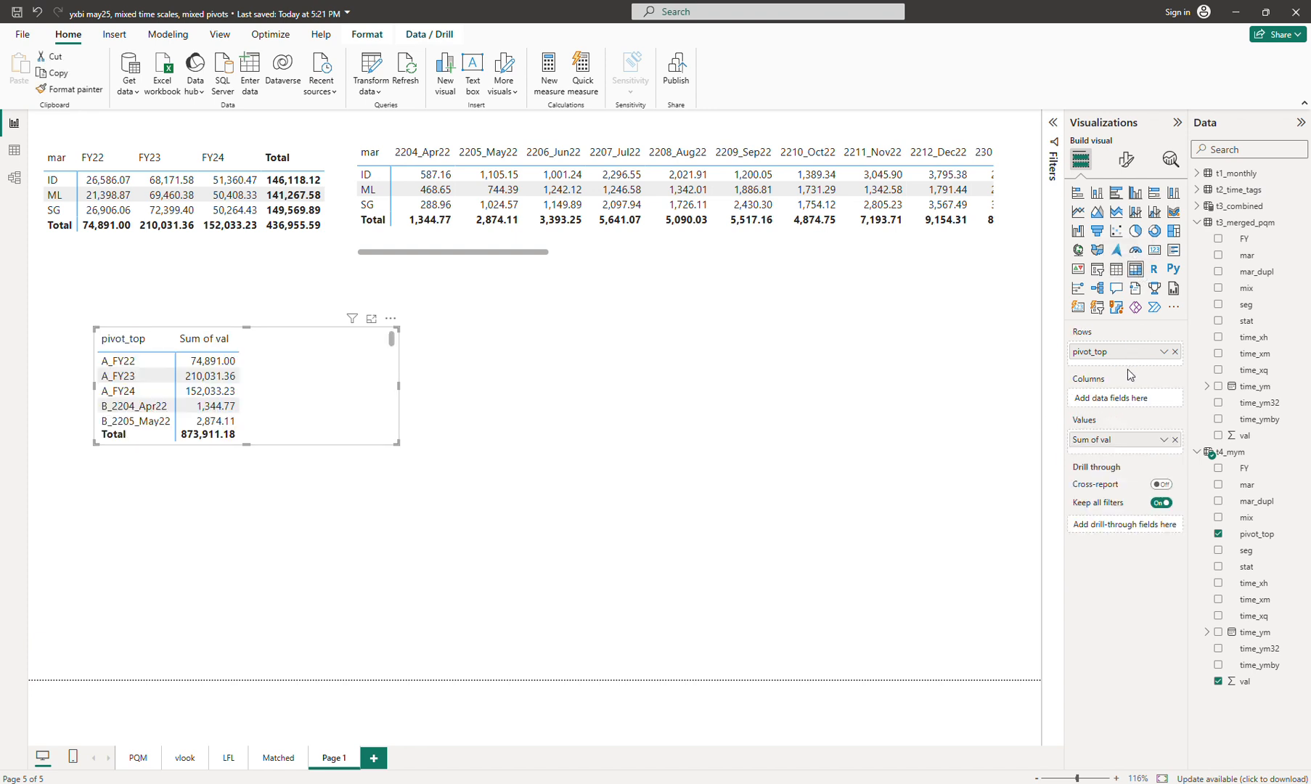
Step: Move pivot_top to Columns and mar to Rows, then stretch and reposition the matrix
{"action": "left_click_drag", "start_coordinate": [1122, 352], "coordinate": [1127, 398]}
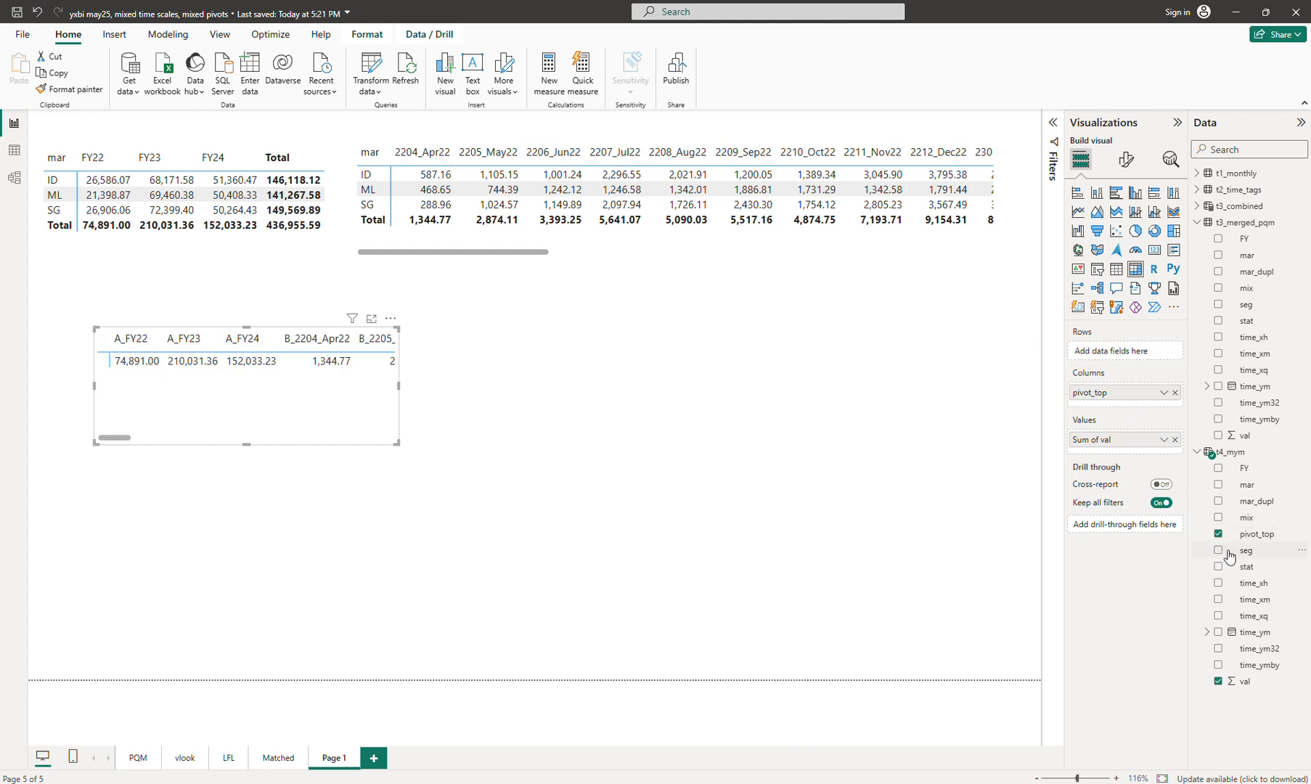
{"action": "left_click_drag", "start_coordinate": [1243, 485], "coordinate": [1128, 353]}
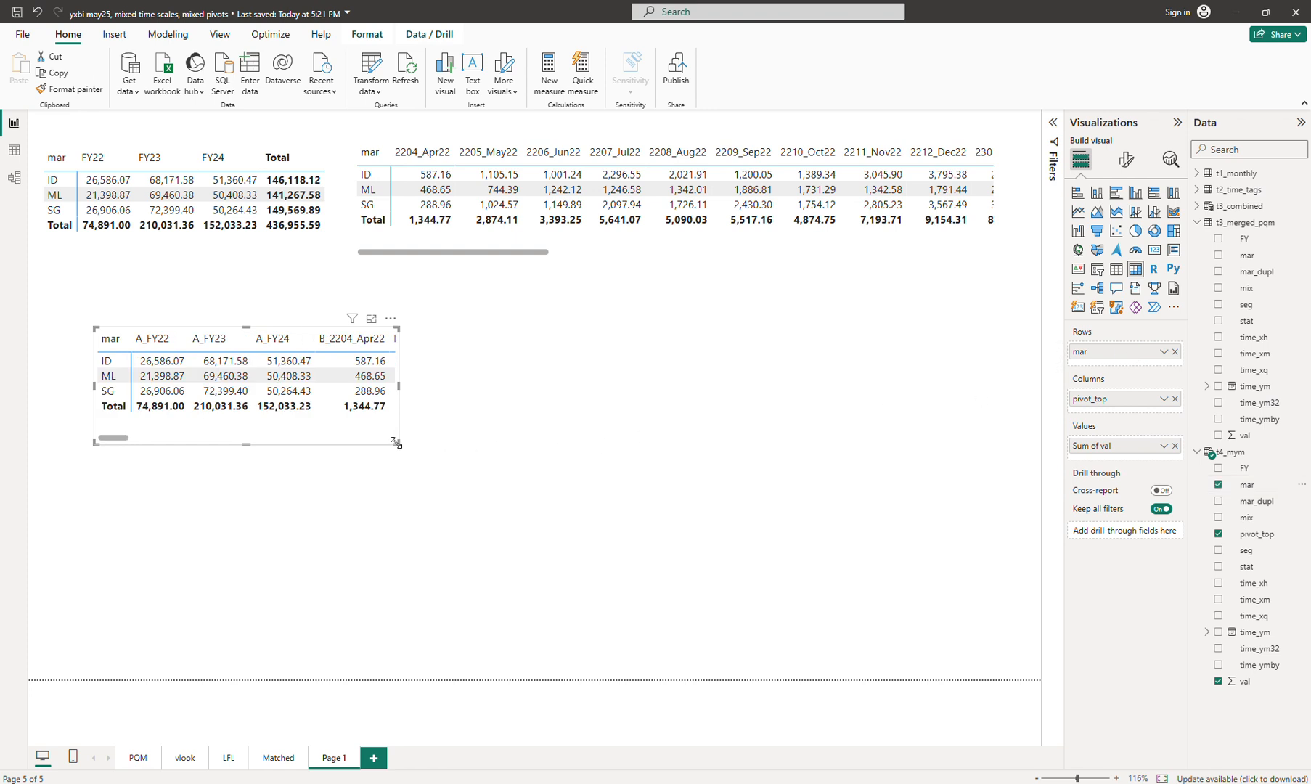
{"action": "left_click_drag", "start_coordinate": [397, 444], "coordinate": [967, 450]}
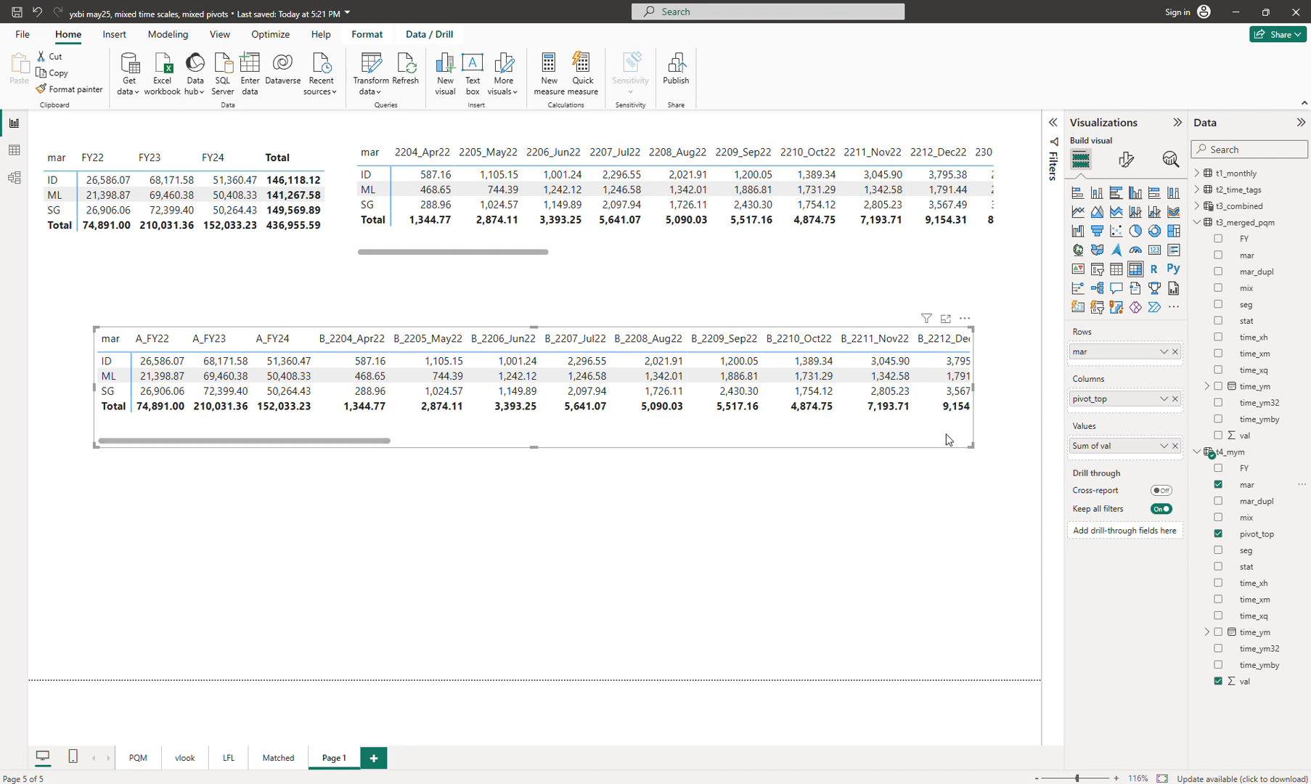
{"action": "mouse_move", "coordinate": [959, 439]}
{"action": "left_mouse_down"}
{"action": "mouse_move", "coordinate": [916, 430]}
{"action": "mouse_move", "coordinate": [965, 423]}
{"action": "left_mouse_up"}
{"action": "scroll", "coordinate": [938, 424], "scroll_direction": "right", "scroll_amount": 10}
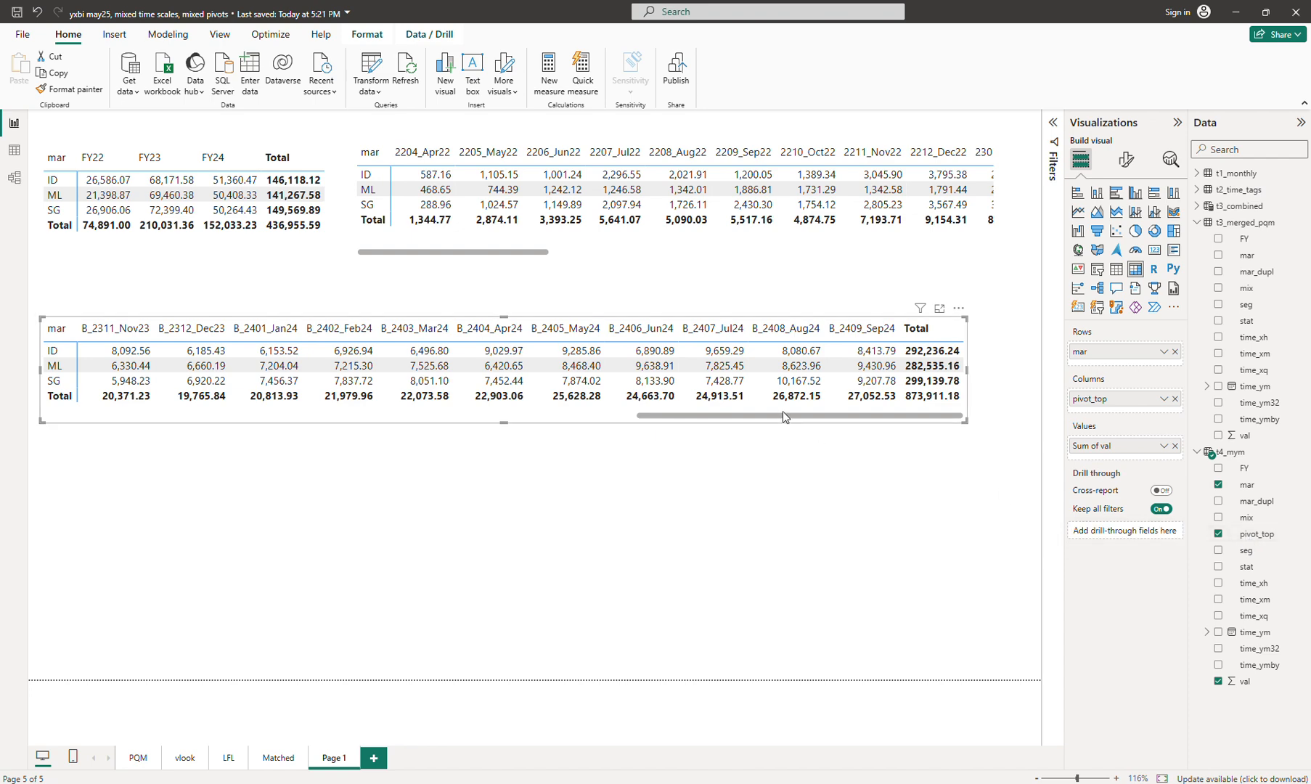
{"action": "left_click_drag", "start_coordinate": [782, 413], "coordinate": [261, 480]}
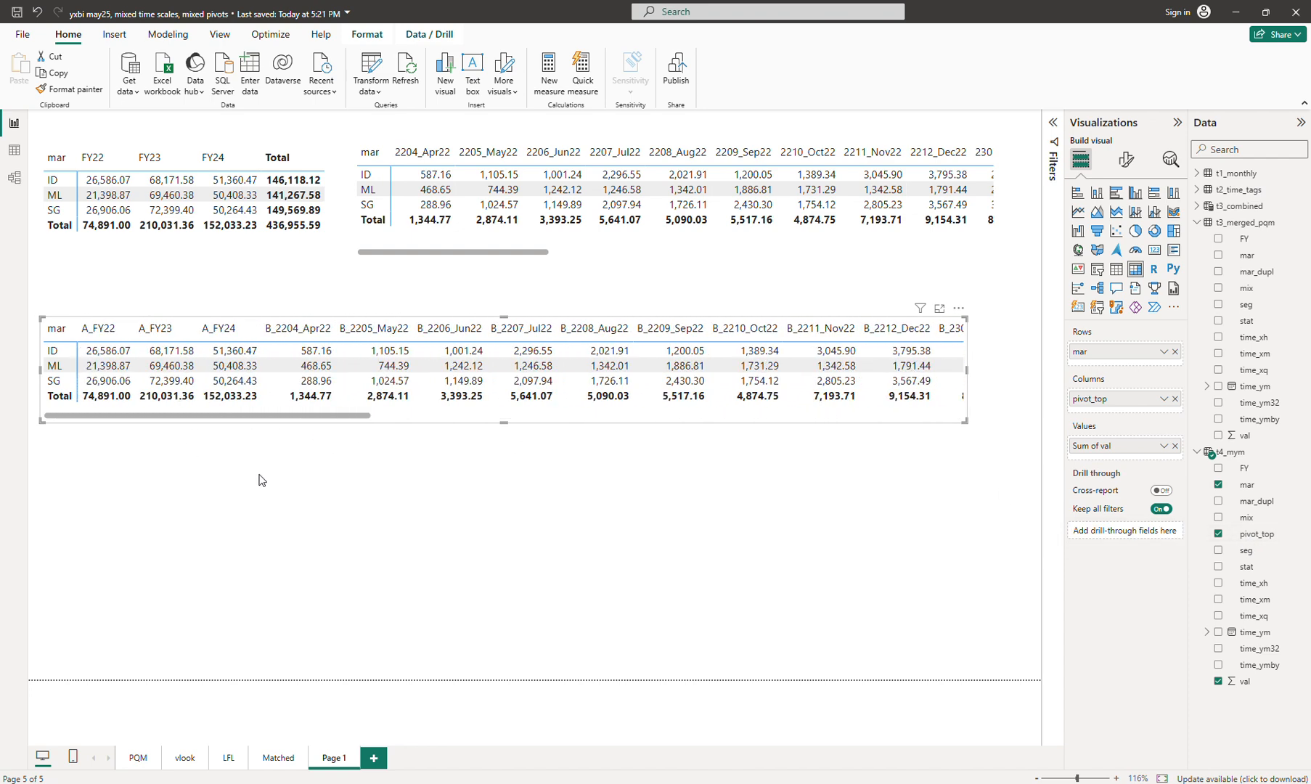
{"action": "left_click", "coordinate": [1228, 452]}
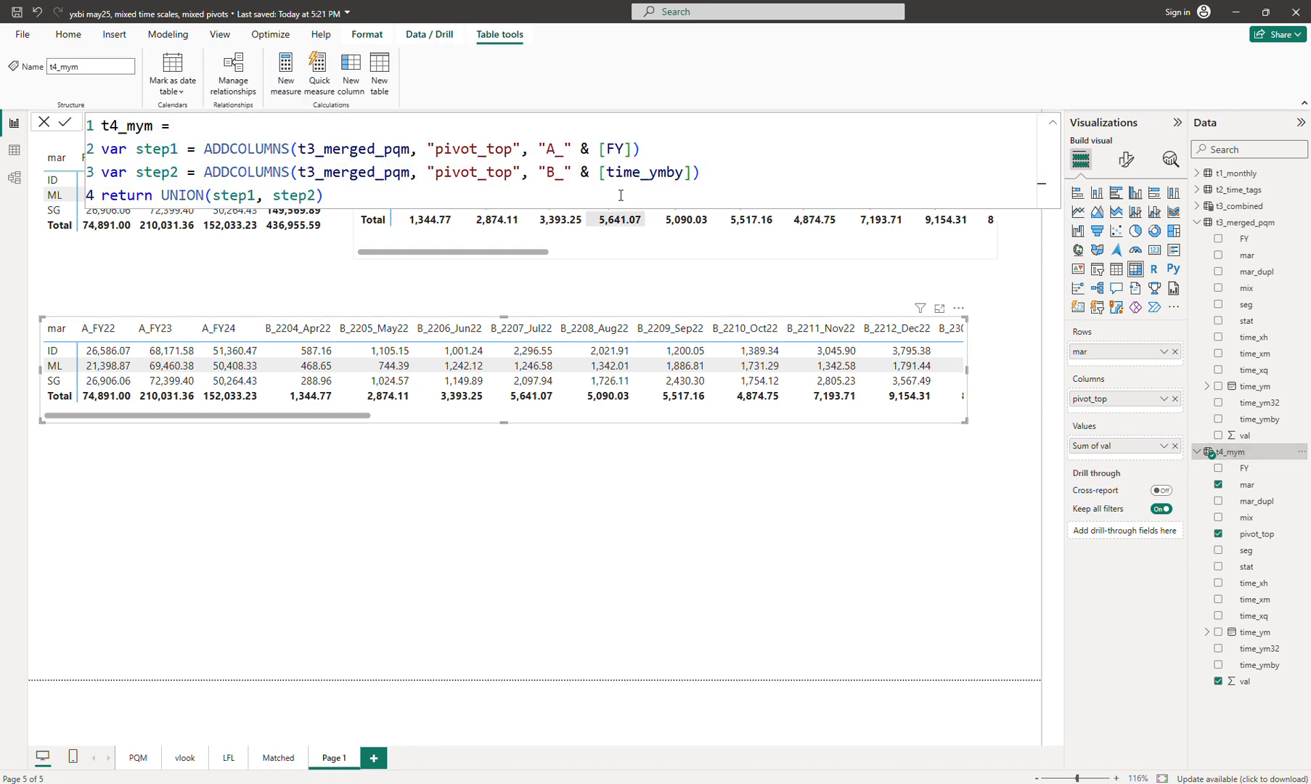
Step: Rename the prefixed label column to "pivot_top_az" in both step1 and step2
{"action": "left_click", "coordinate": [688, 145]}
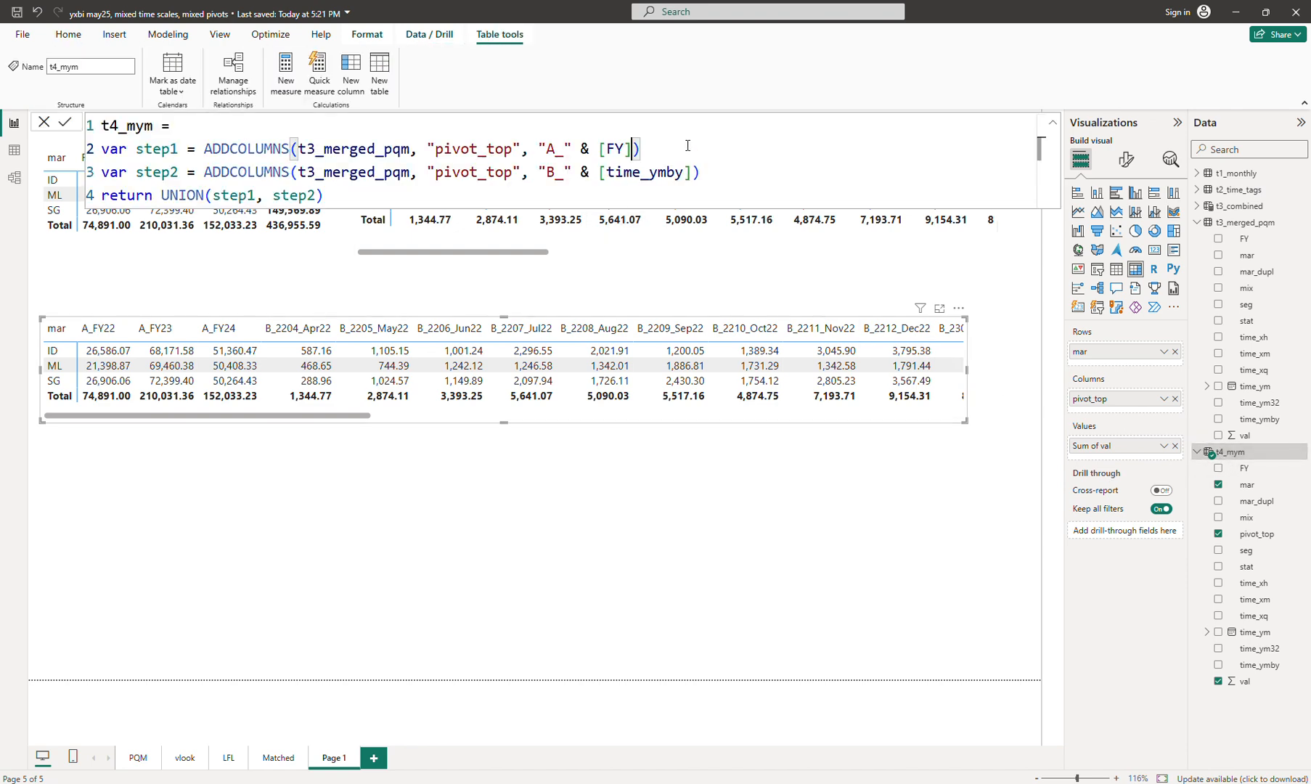
{"action": "type", "text": ", \""}
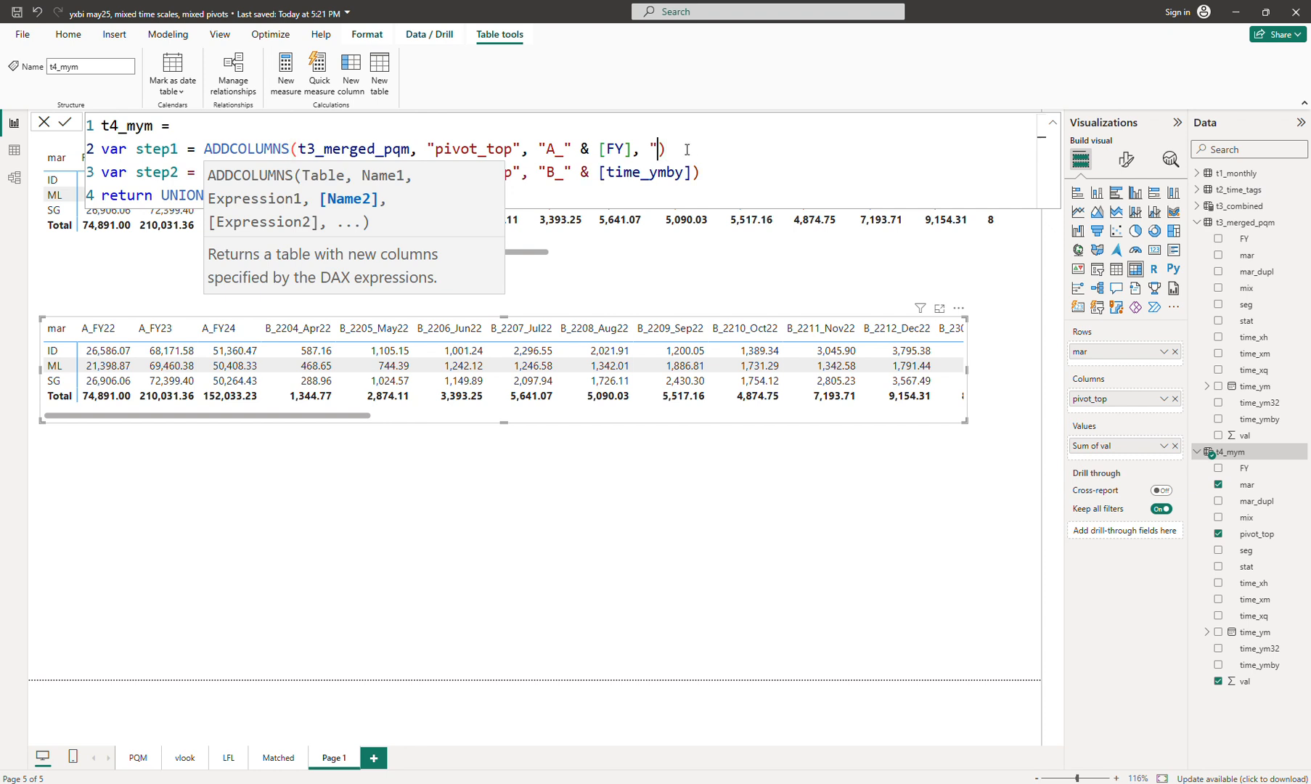
{"action": "left_click", "coordinate": [514, 149]}
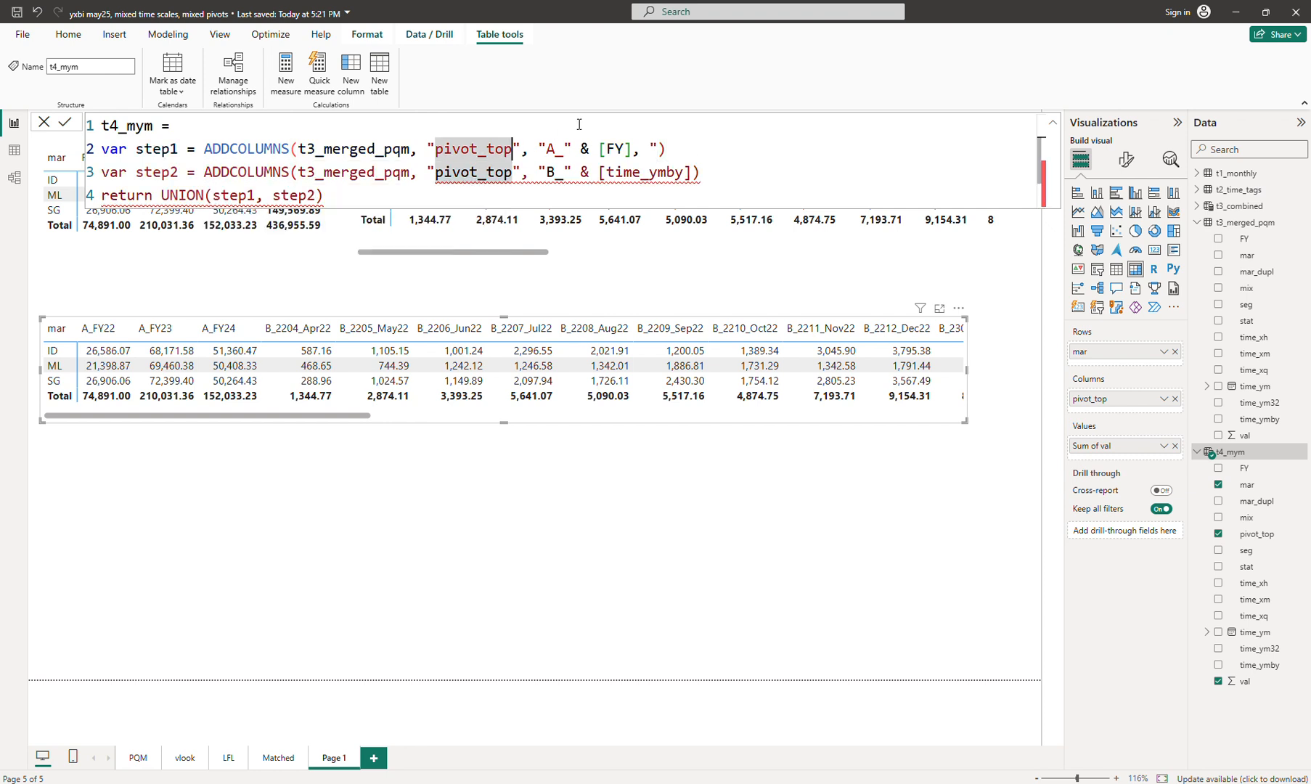
{"action": "type", "text": "_za"}
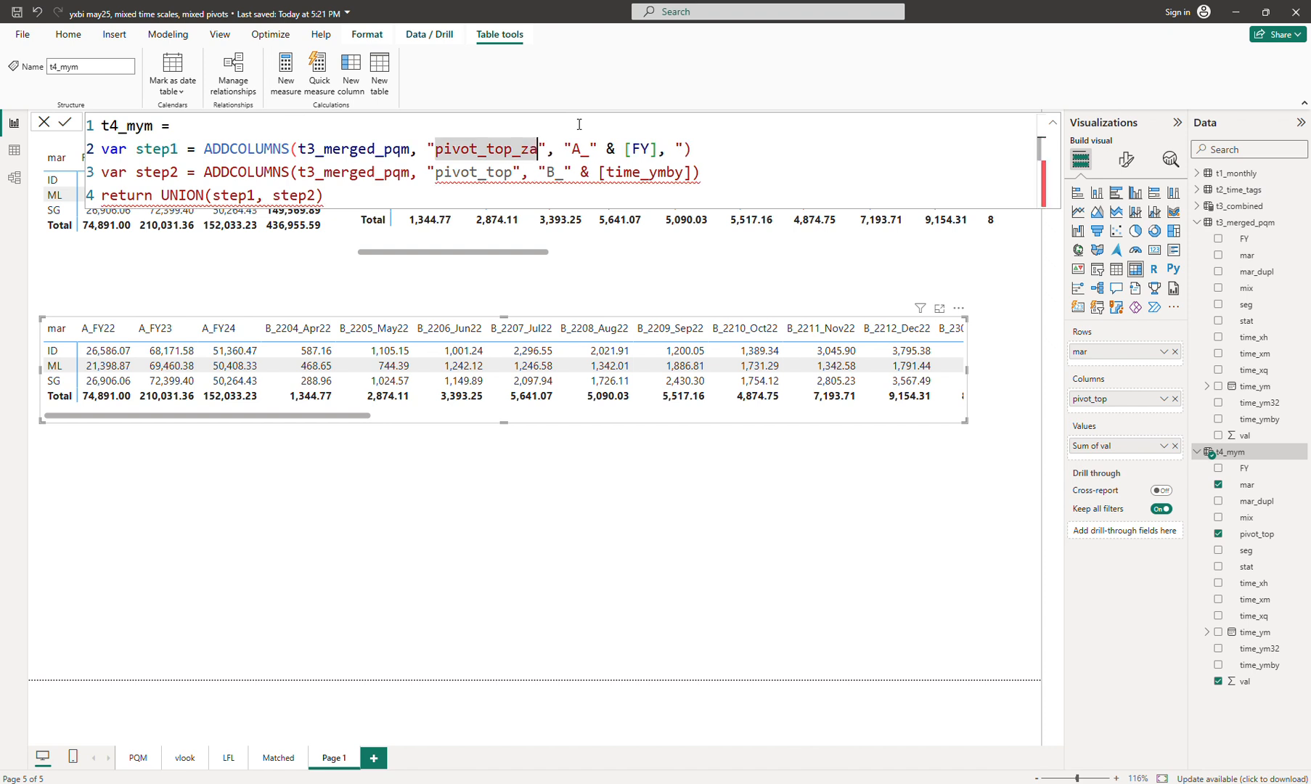
{"action": "key", "text": "BackSpace"}
{"action": "key", "text": "BackSpace"}
{"action": "type", "text": "az"}
{"action": "key", "text": "Down"}
{"action": "key", "text": "Left"}
{"action": "key", "text": "Left"}
{"action": "key", "text": "Left"}
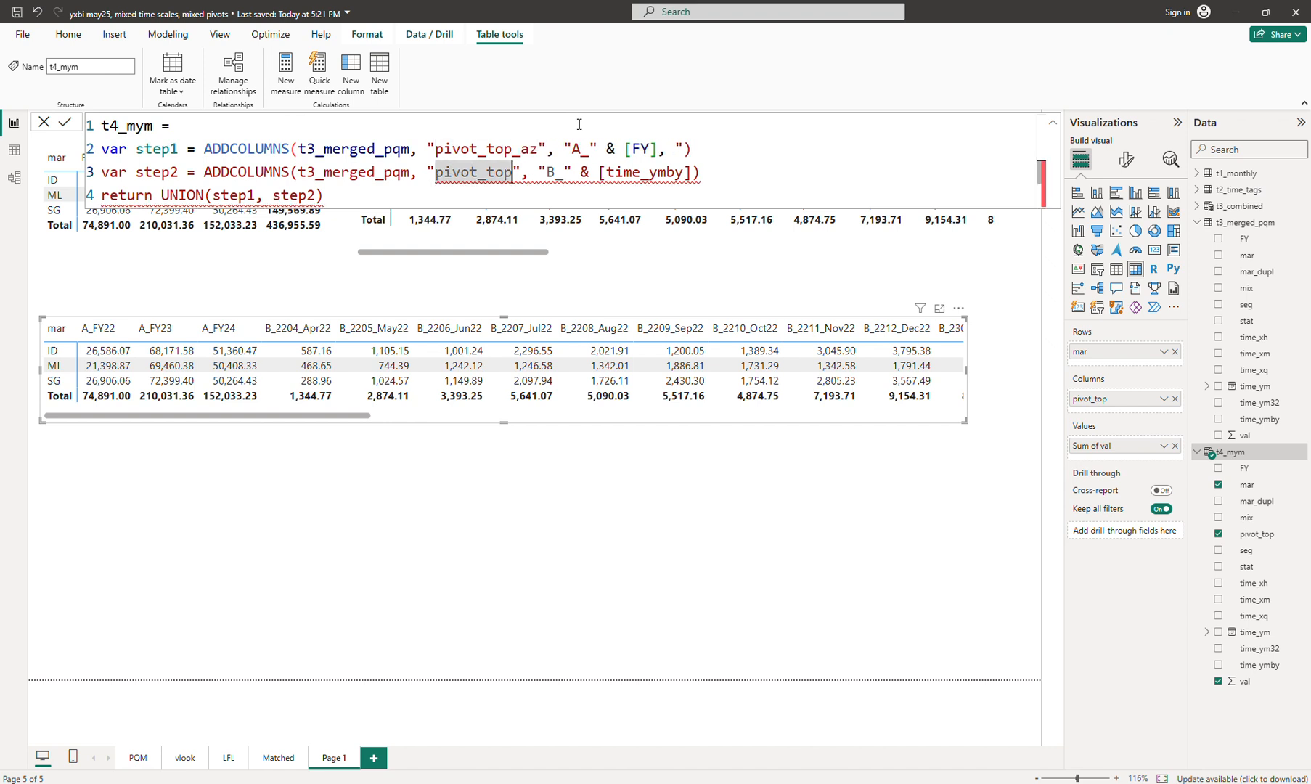
{"action": "type", "text": "_az"}
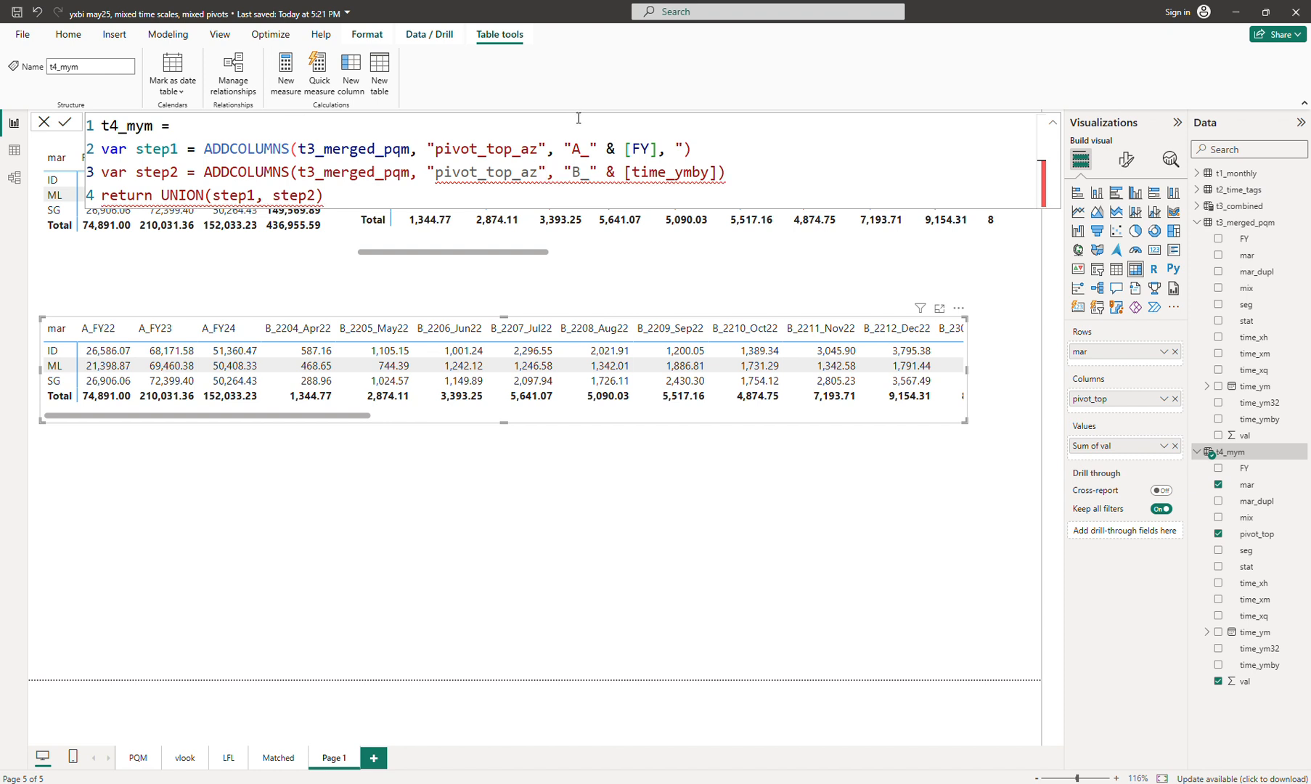
Step: Add "pivot_top", [FY] to step1 and "pivot_top", [time_ym32] to step2, then commit
{"action": "left_click", "coordinate": [686, 150]}
{"action": "type", "text": "pivot_"}
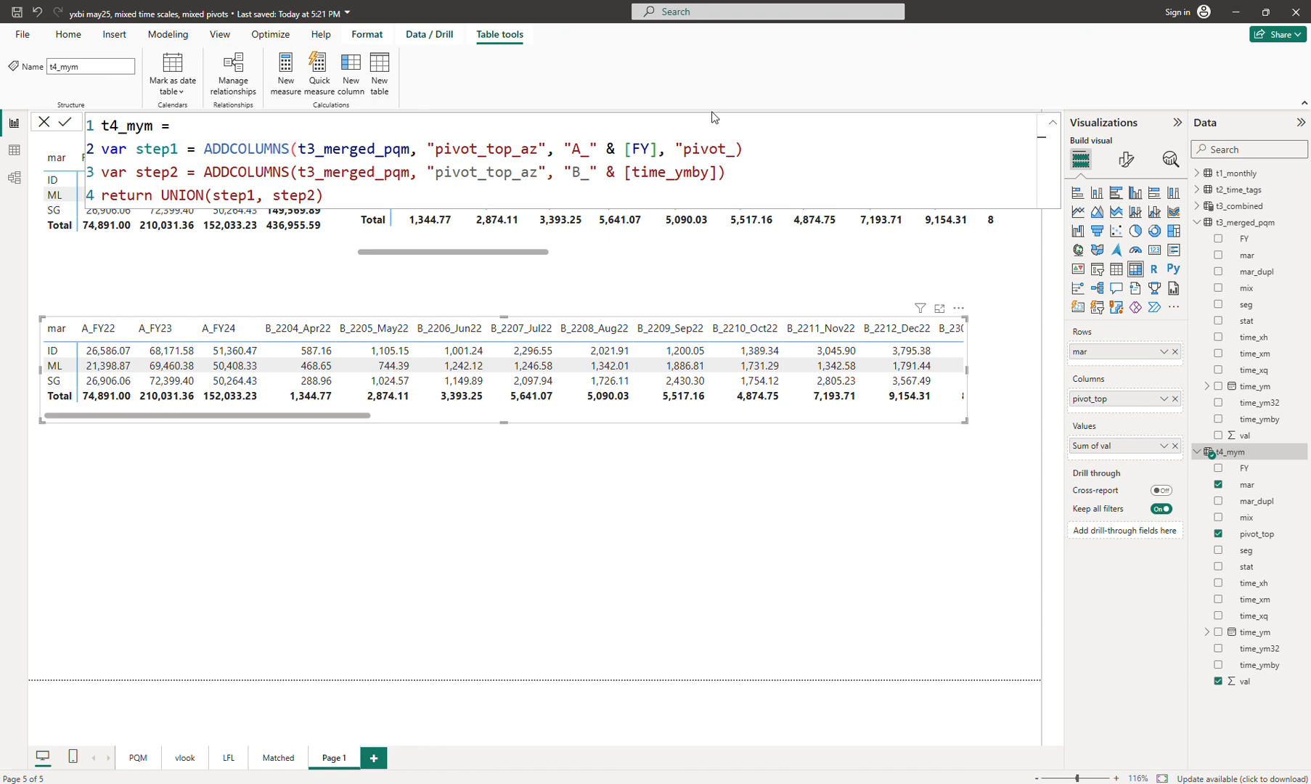
{"action": "type", "text": "top\", ["}
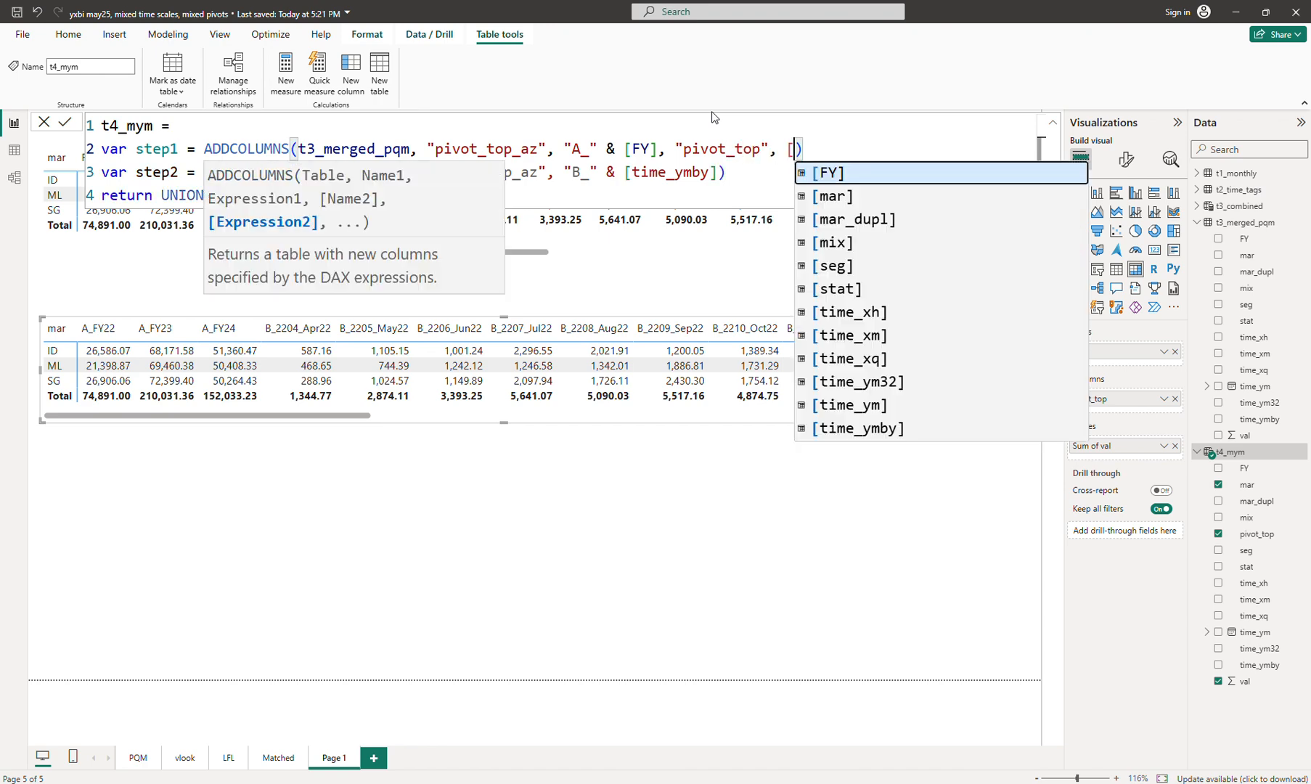
{"action": "type", "text": "F"}
{"action": "key", "text": "Tab"}
{"action": "key", "text": "Down"}
{"action": "key", "text": "Left"}
{"action": "type", "text": ","}
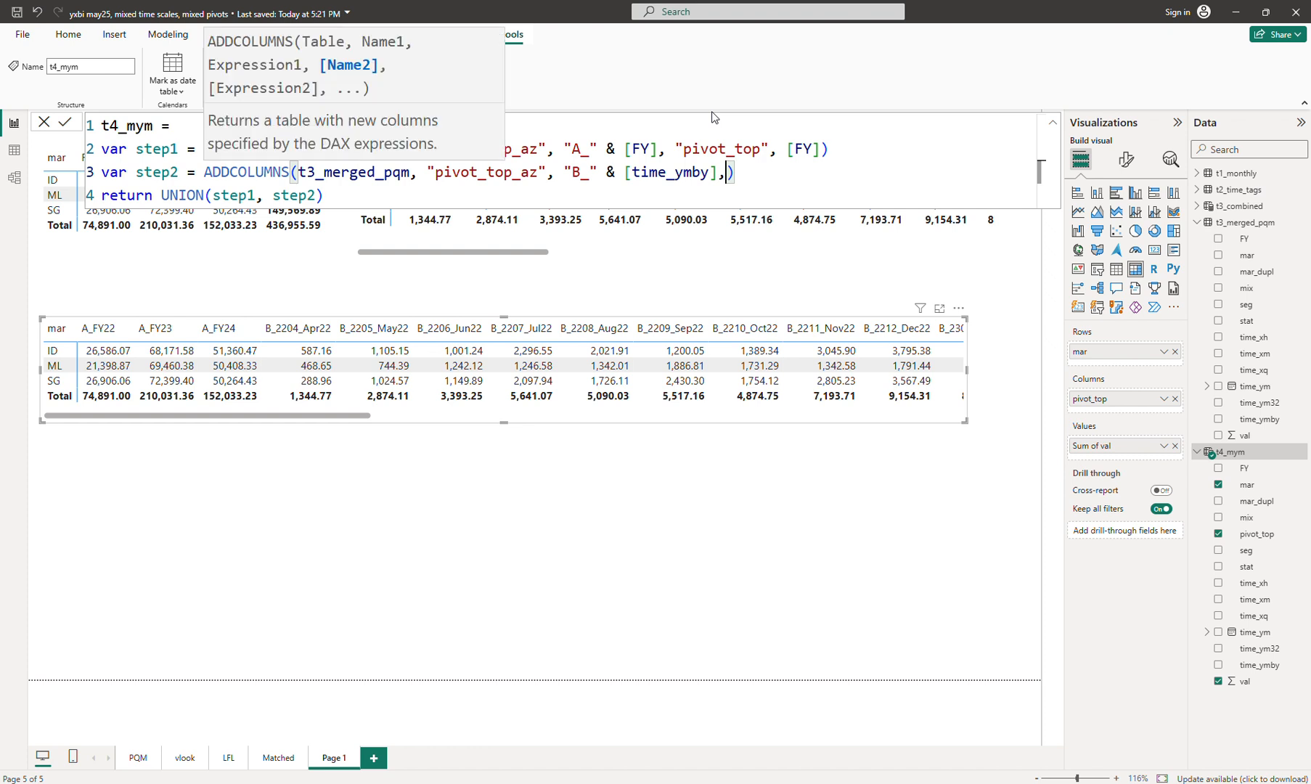
{"action": "type", "text": " \"pivot_to"}
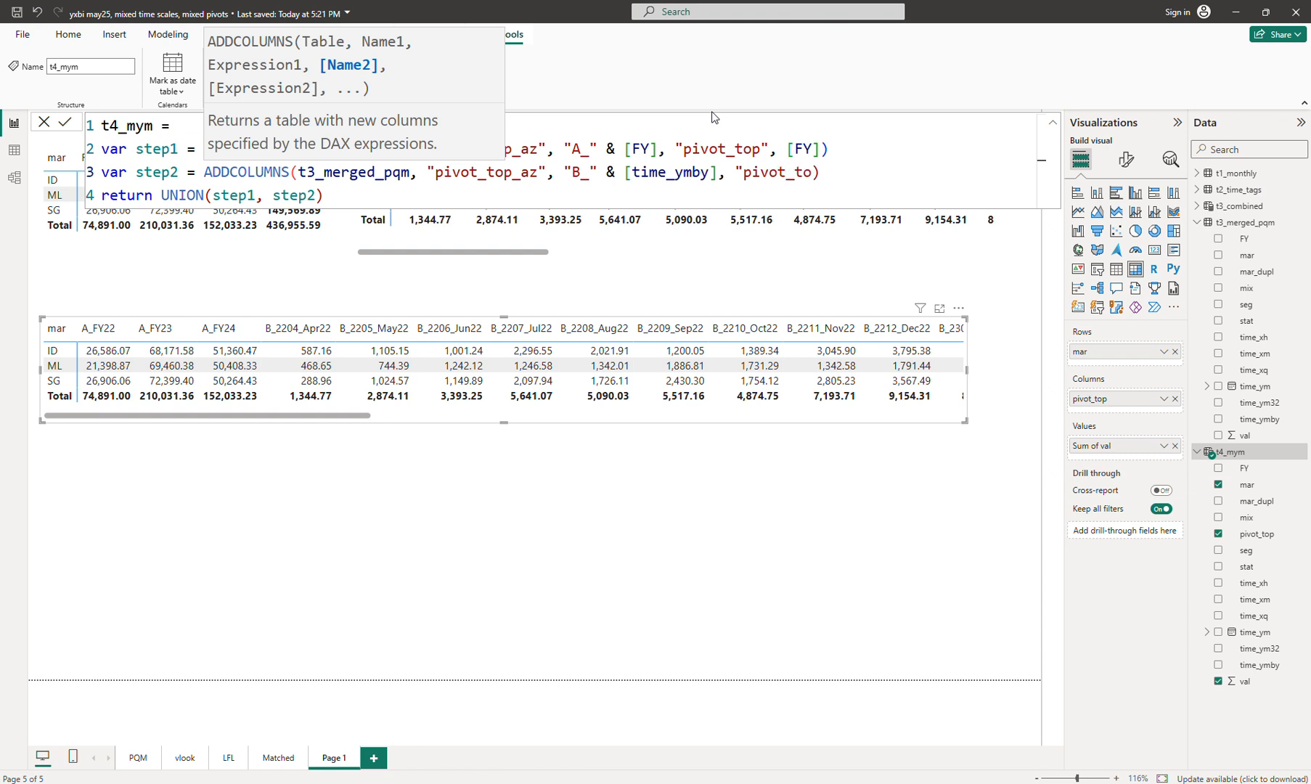
{"action": "type", "text": "p\", "}
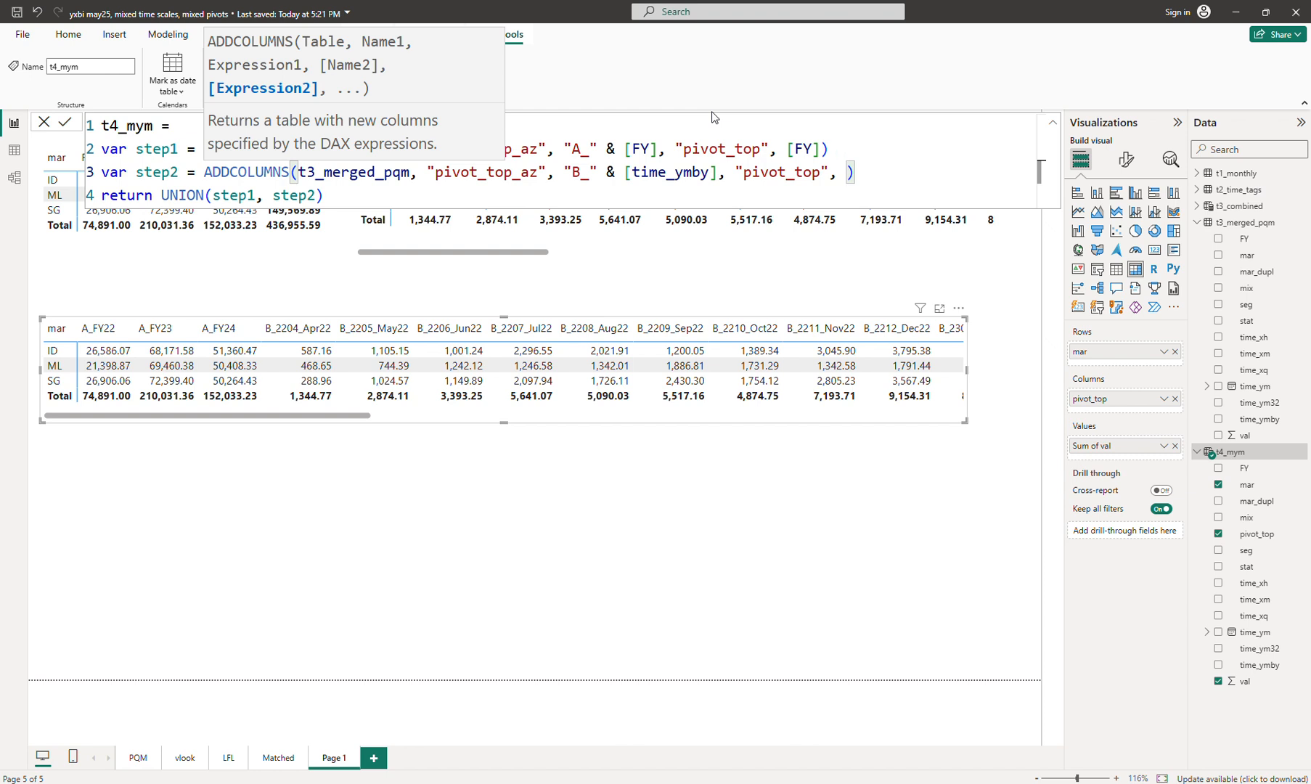
{"action": "type", "text": "[t"}
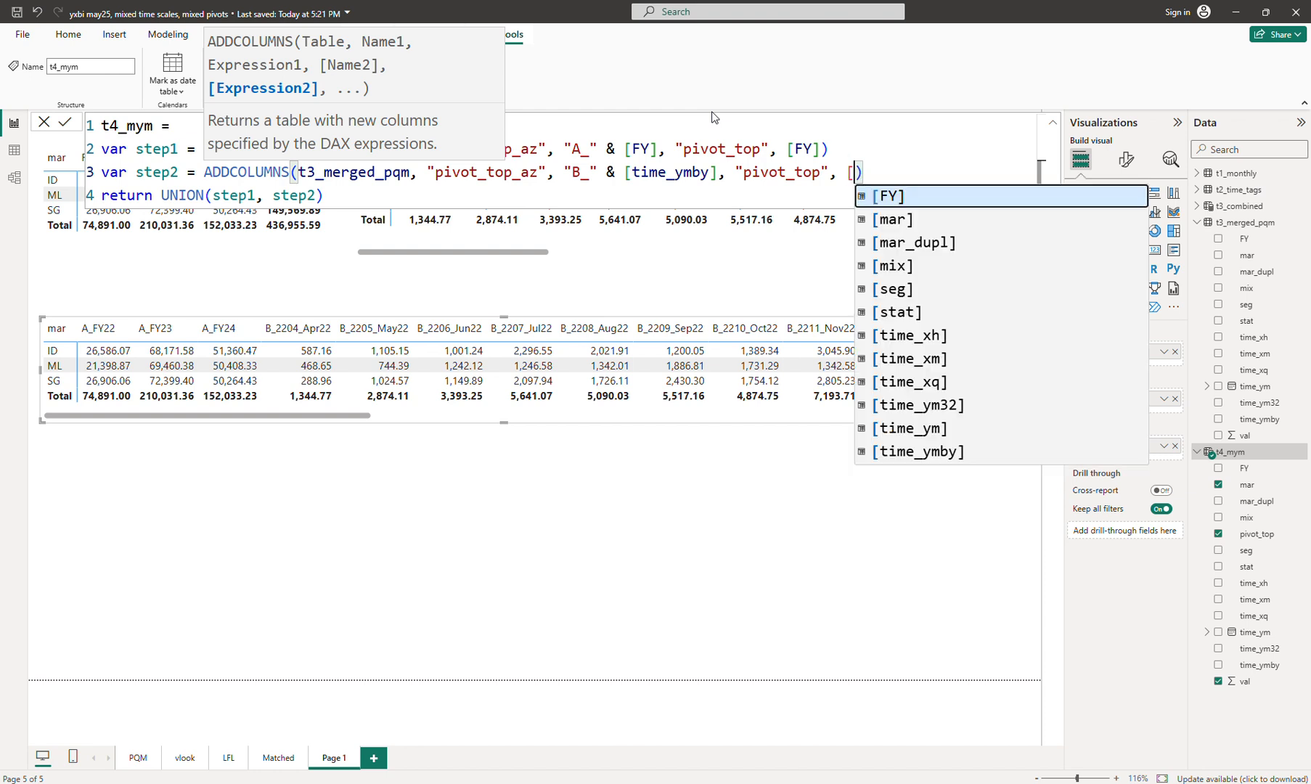
{"action": "key", "text": "Down"}
{"action": "key", "text": "Down"}
{"action": "key", "text": "Down"}
{"action": "key", "text": "Tab"}
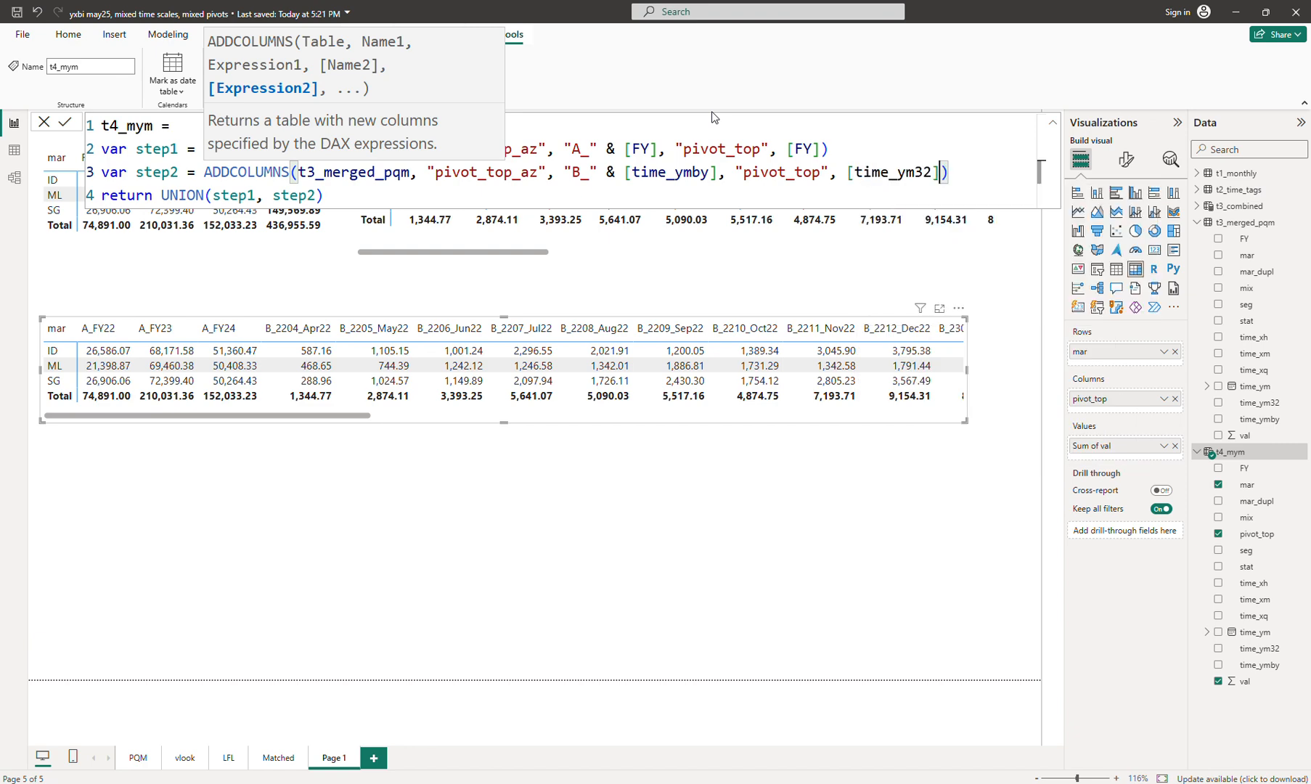
{"action": "key", "text": "Down"}
{"action": "key", "text": "Left"}
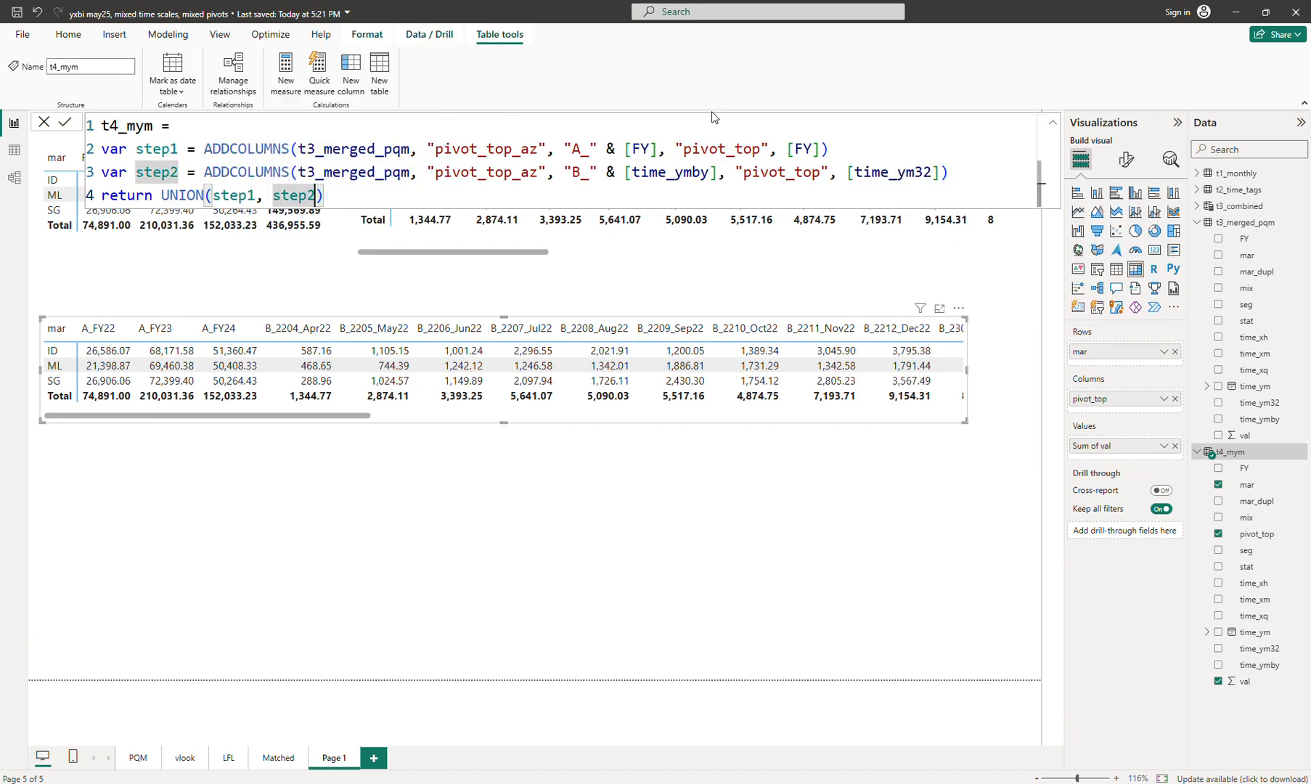
{"action": "key", "text": "Return"}
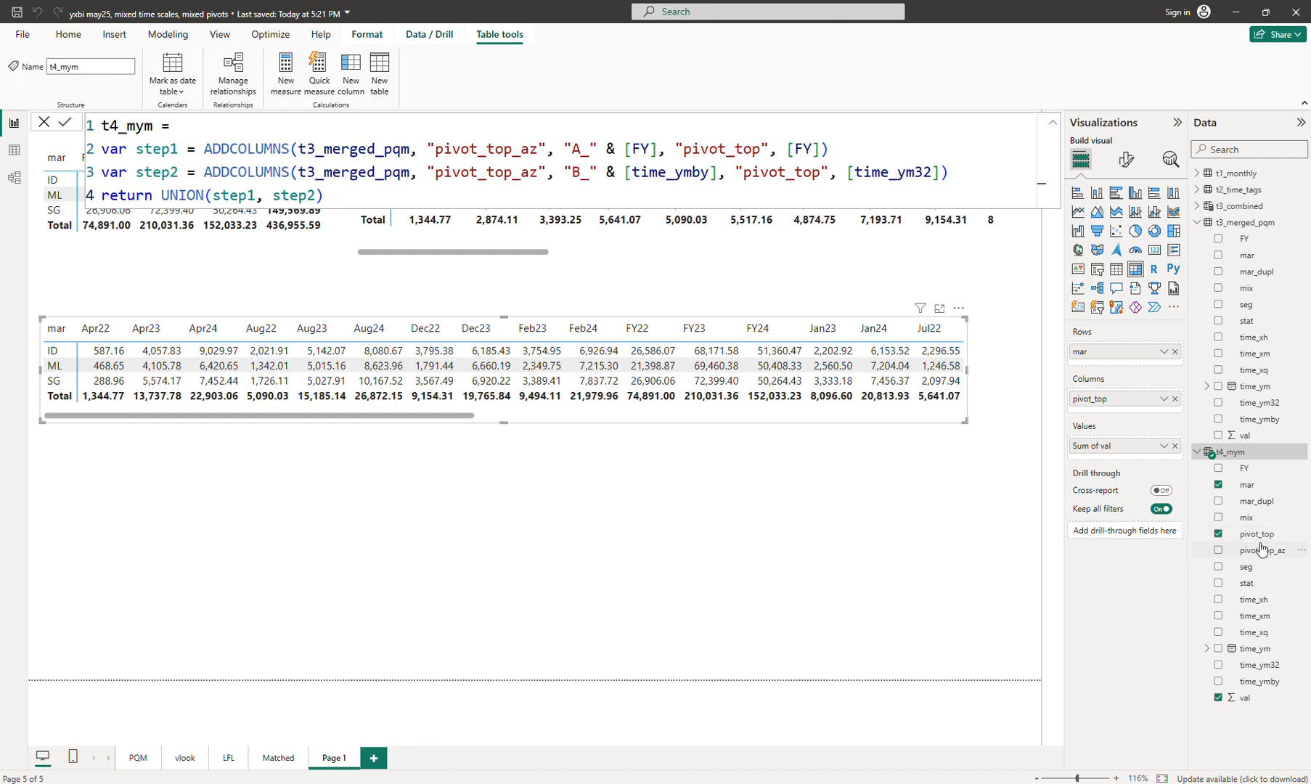
Step: Scroll through the Apr22, Apr23, FY22, Sep23 columns, then widen the matrix a little
{"action": "left_click_drag", "start_coordinate": [360, 415], "coordinate": [764, 417]}
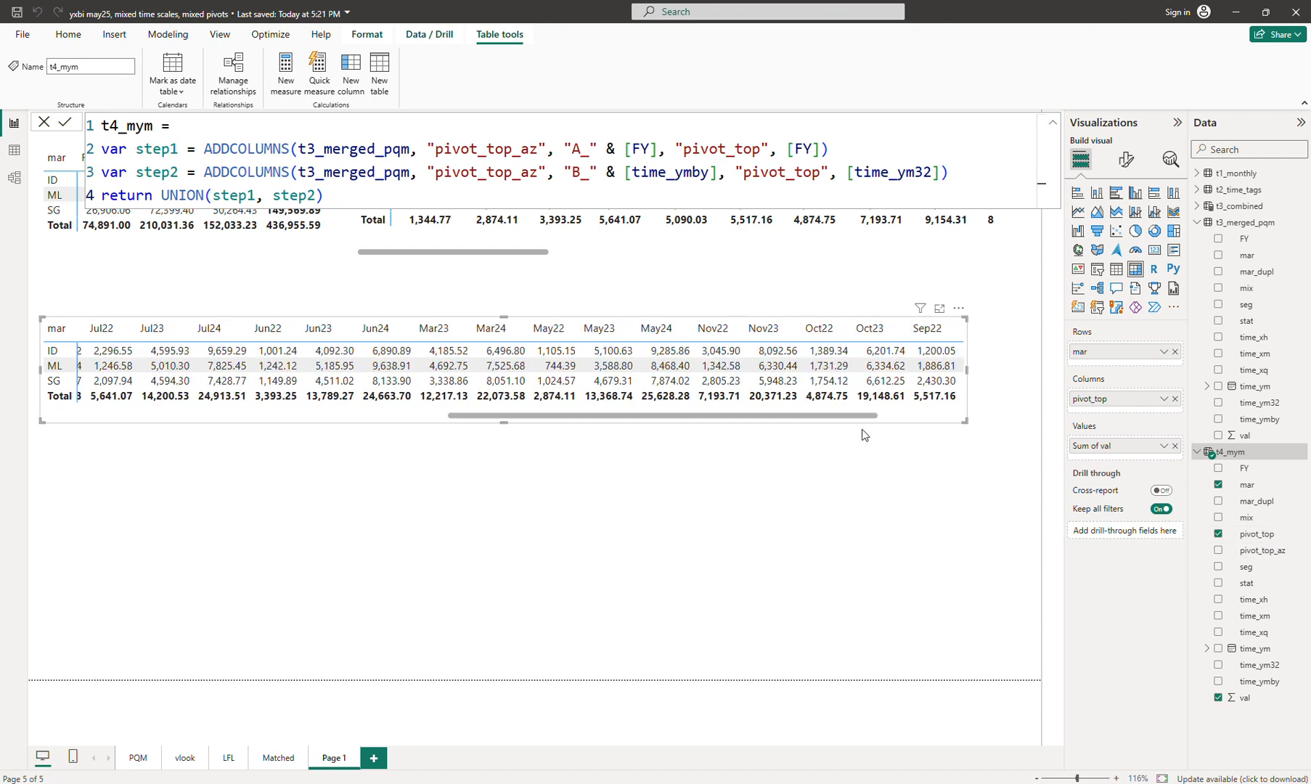
{"action": "left_click_drag", "start_coordinate": [863, 434], "coordinate": [963, 422]}
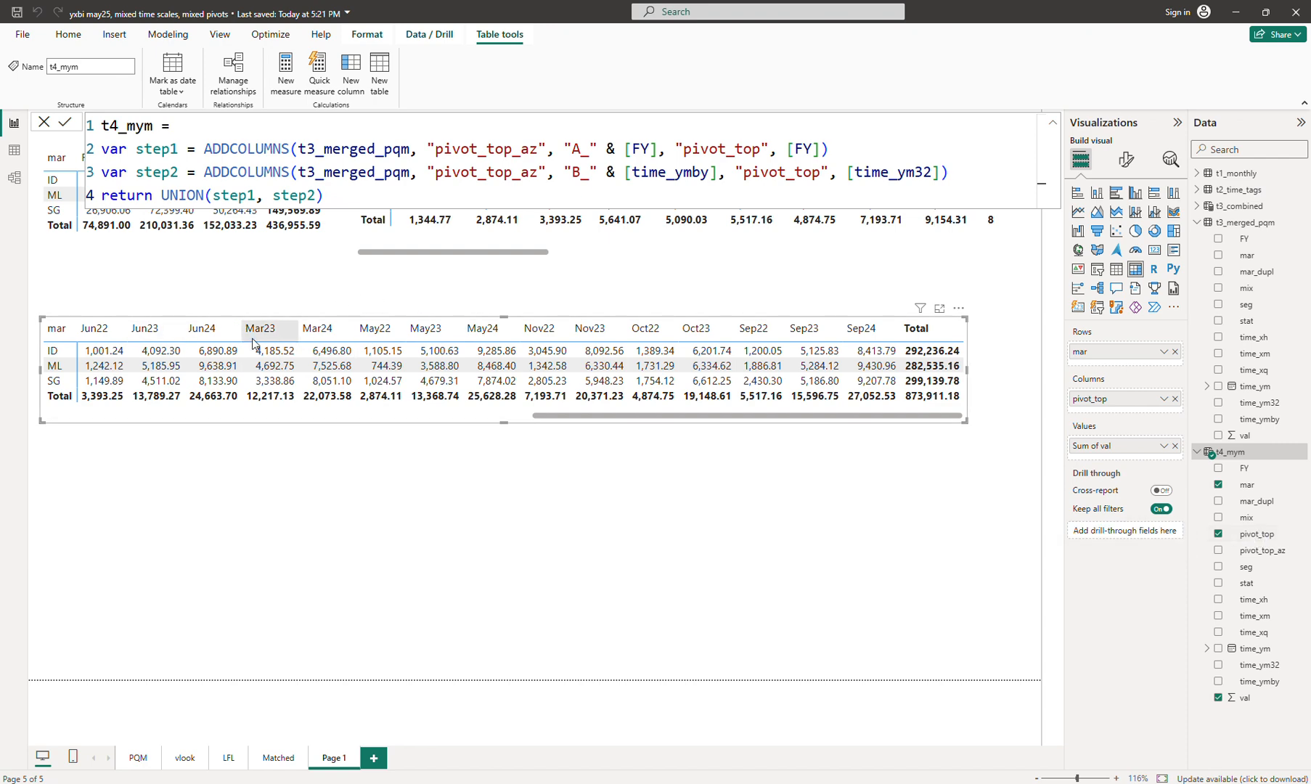
{"action": "left_click_drag", "start_coordinate": [622, 415], "coordinate": [135, 415]}
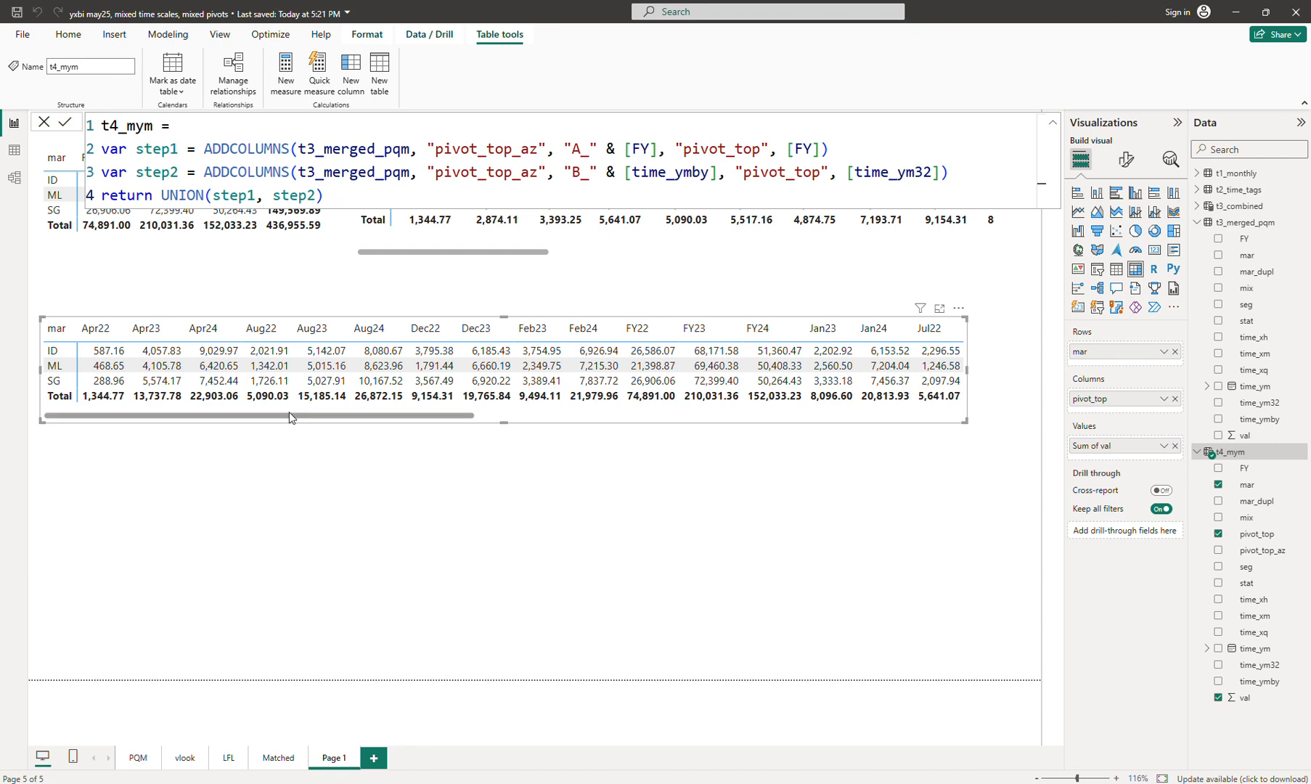
{"action": "left_click_drag", "start_coordinate": [288, 412], "coordinate": [464, 434]}
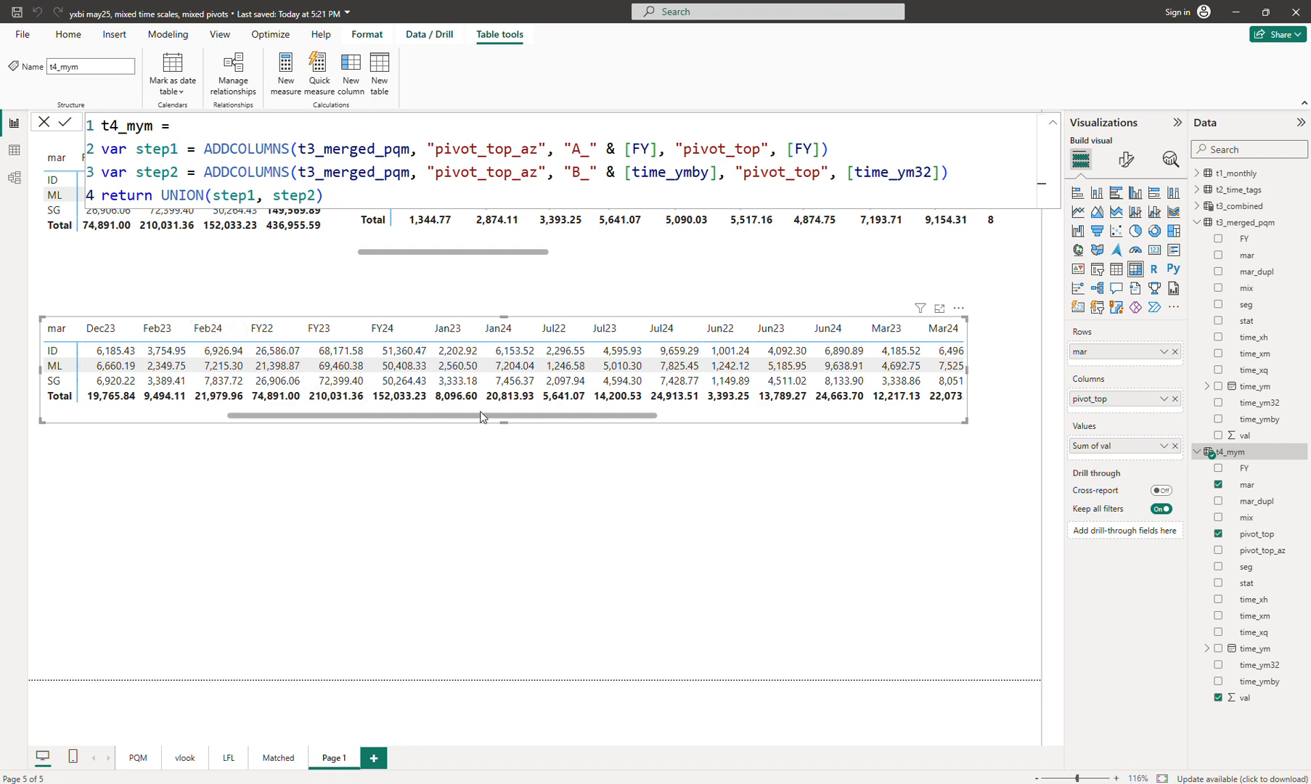
{"action": "left_click_drag", "start_coordinate": [484, 416], "coordinate": [220, 426]}
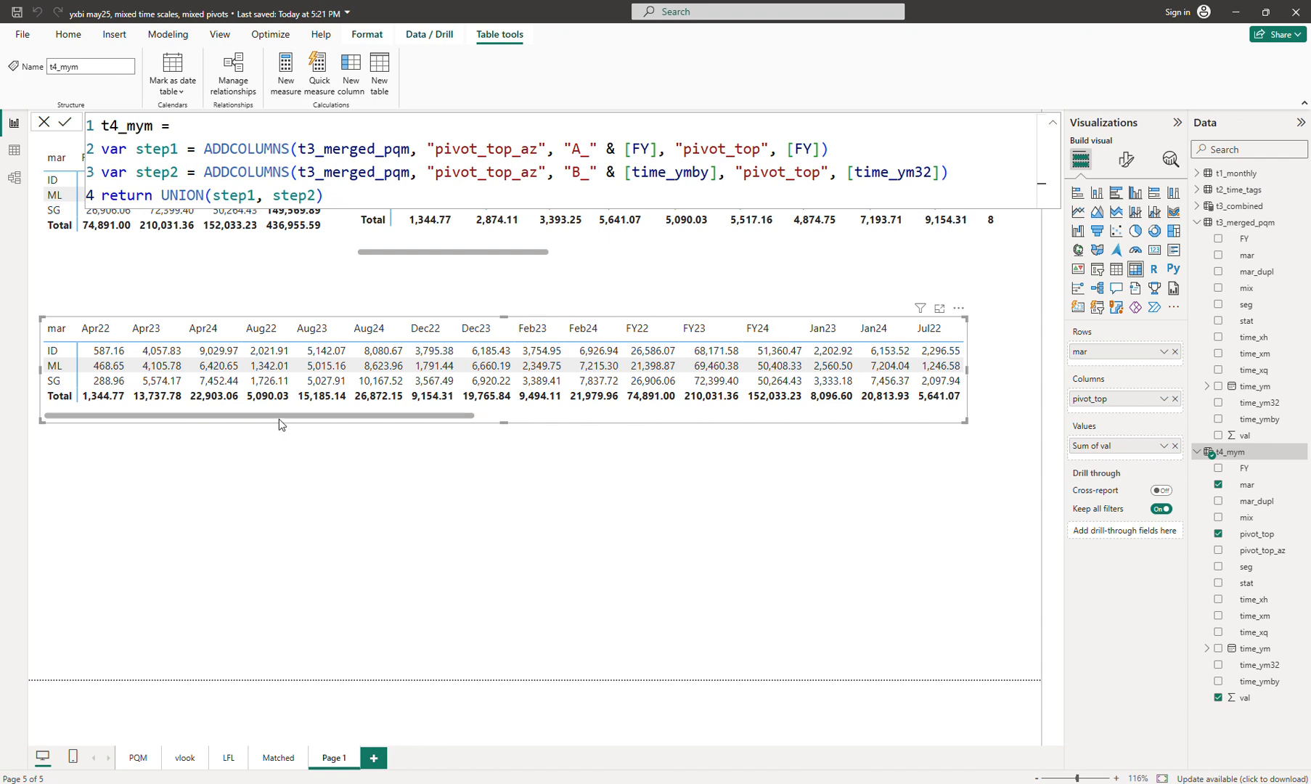
{"action": "left_click", "coordinate": [549, 416]}
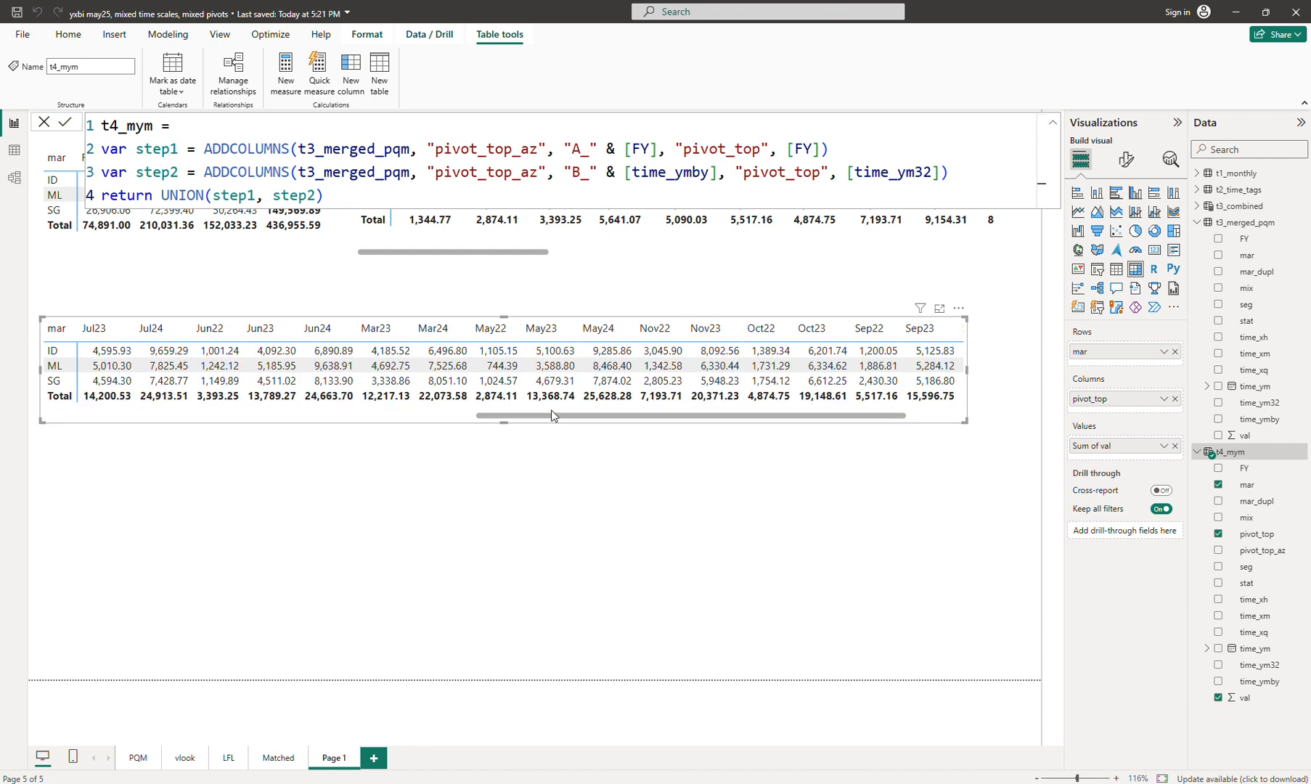
{"action": "left_click_drag", "start_coordinate": [546, 417], "coordinate": [102, 441]}
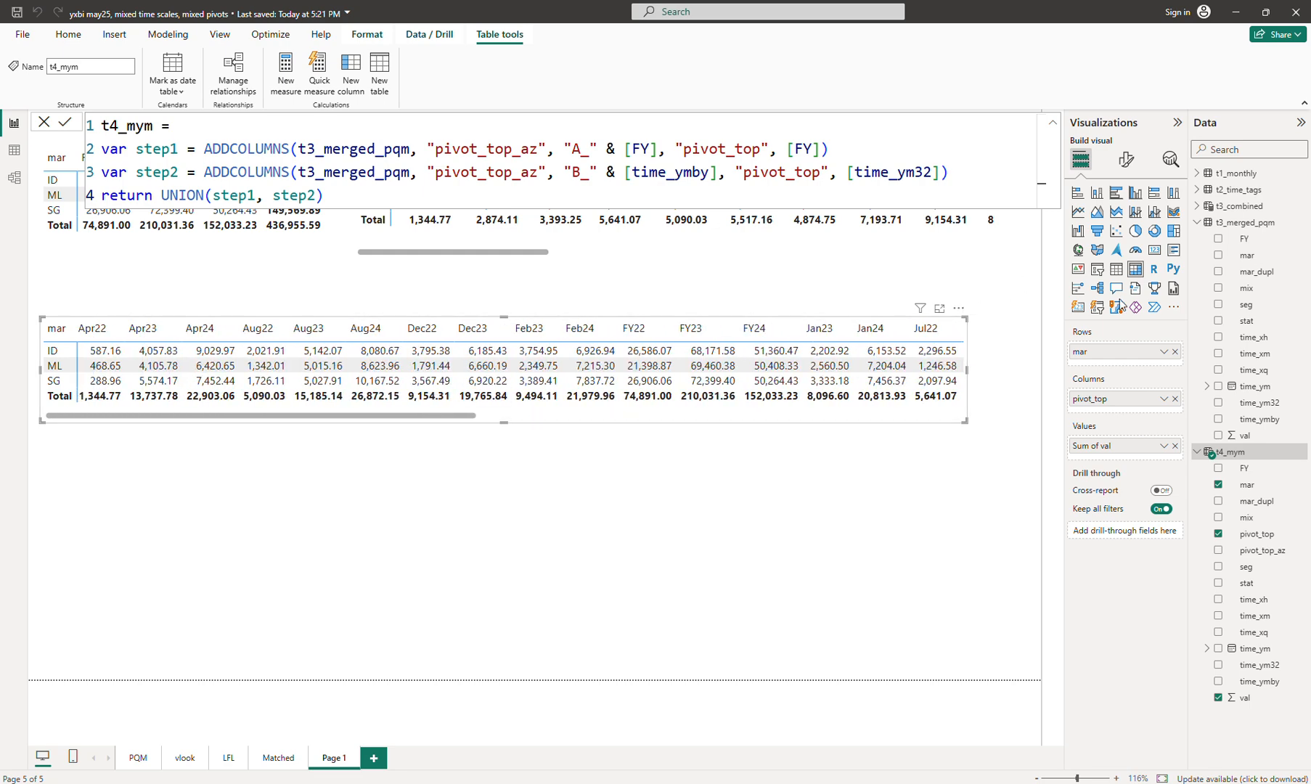
{"action": "left_click_drag", "start_coordinate": [961, 418], "coordinate": [986, 419]}
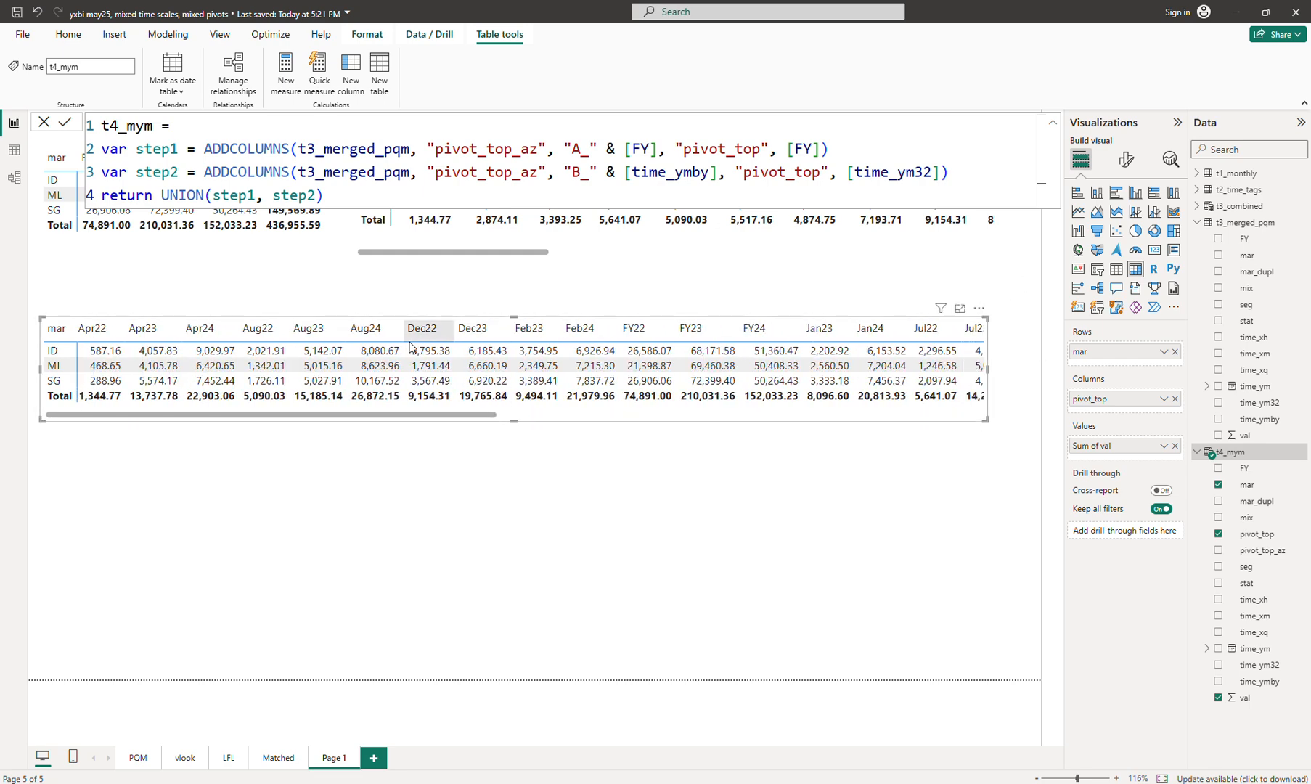
Step: Sort the t4_mym pivot_top field by pivot_top_az, so FY22–FY24 come first and months follow chronologically
{"action": "left_click", "coordinate": [1256, 534]}
{"action": "left_click", "coordinate": [511, 89]}
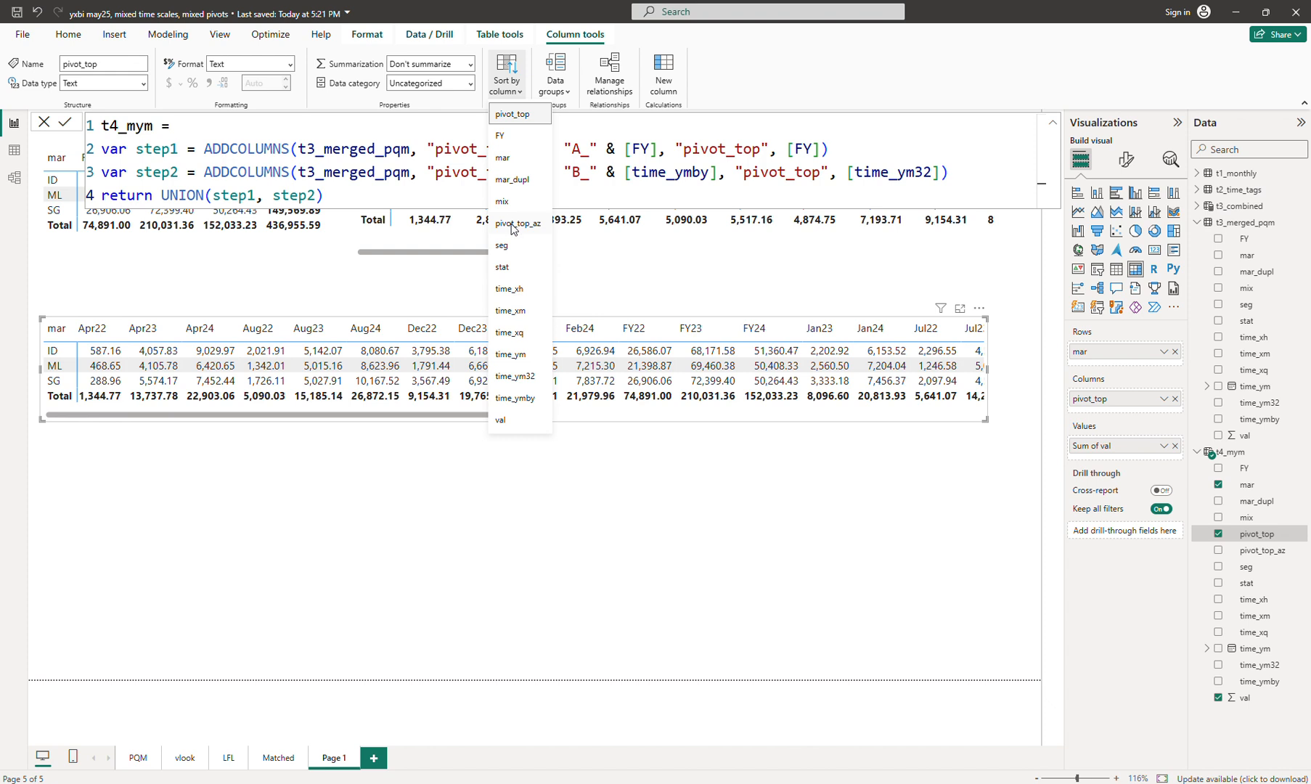
{"action": "left_click", "coordinate": [512, 225]}
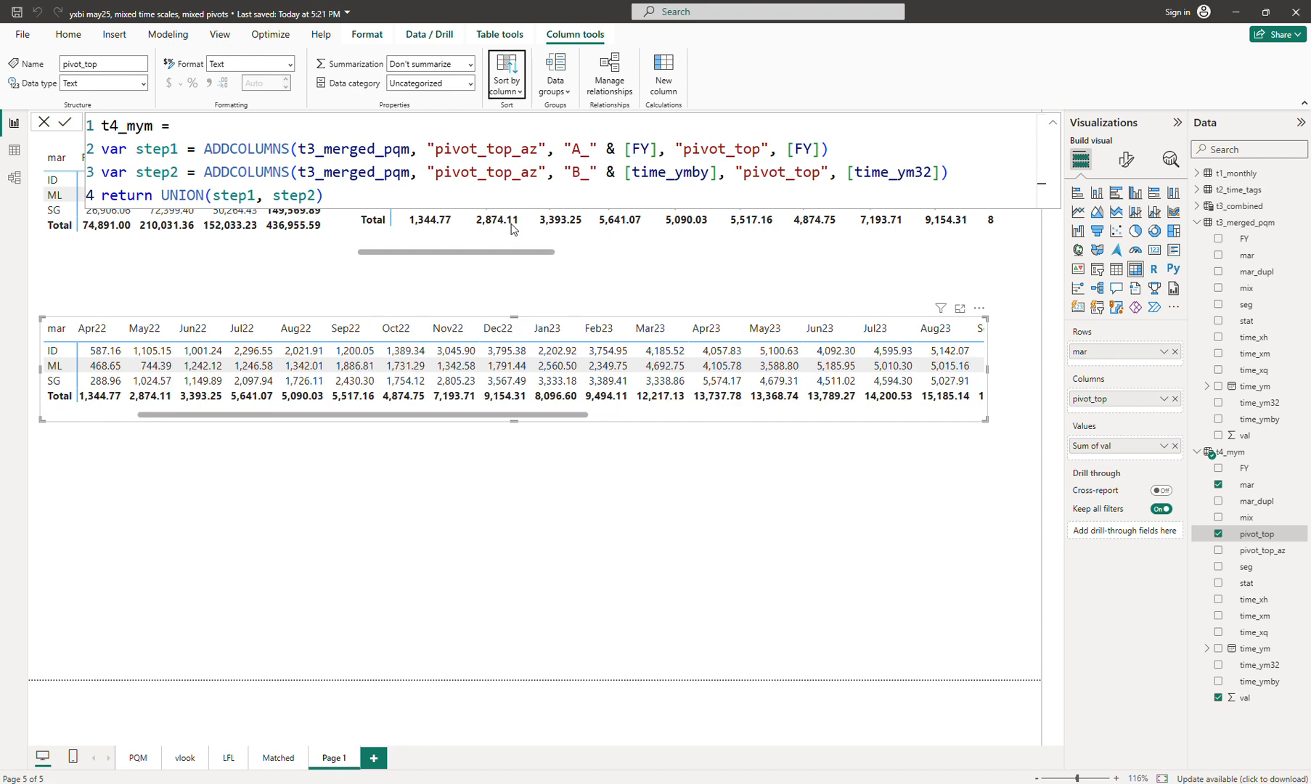
{"action": "left_click_drag", "start_coordinate": [330, 417], "coordinate": [150, 436]}
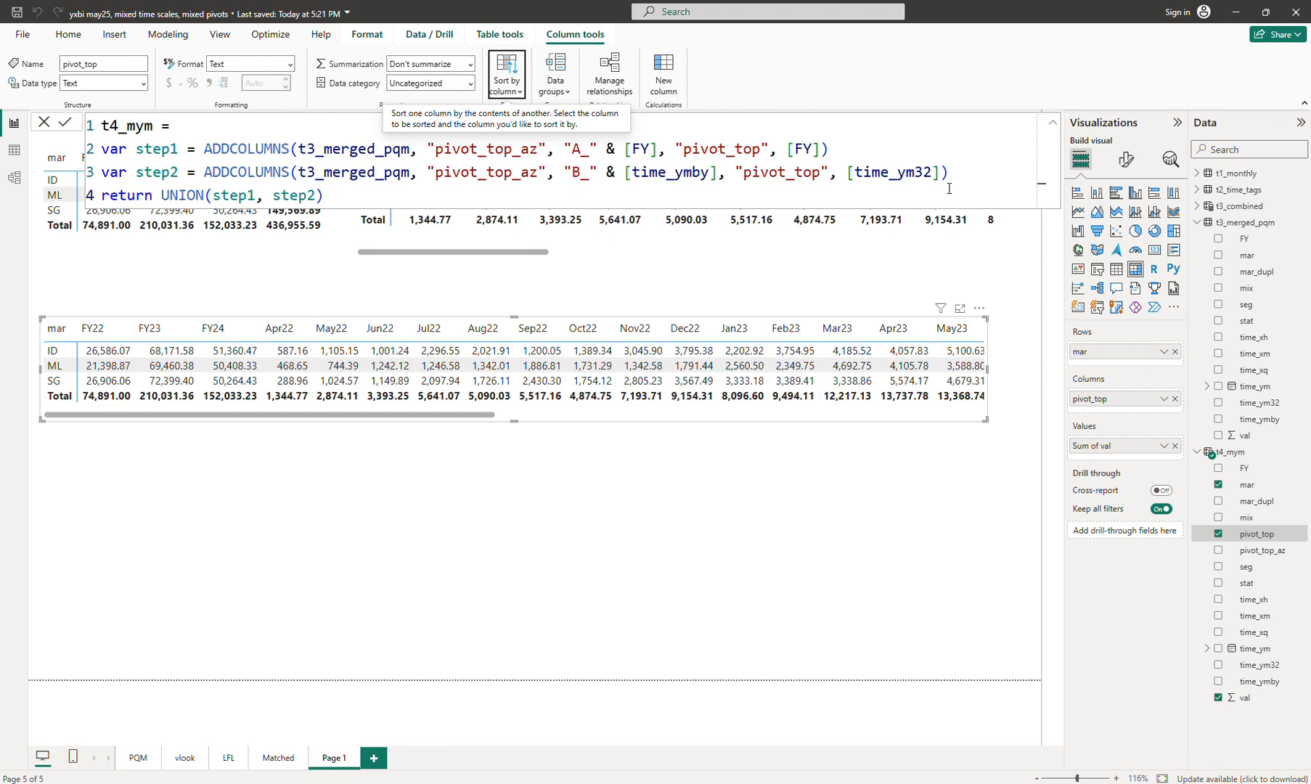
{"action": "left_click", "coordinate": [970, 172]}
Step: Duplicate the step2 line in the t4_mym formula as a new step3 variable
{"action": "key", "text": "Return"}
{"action": "key", "text": "shift+Up"}
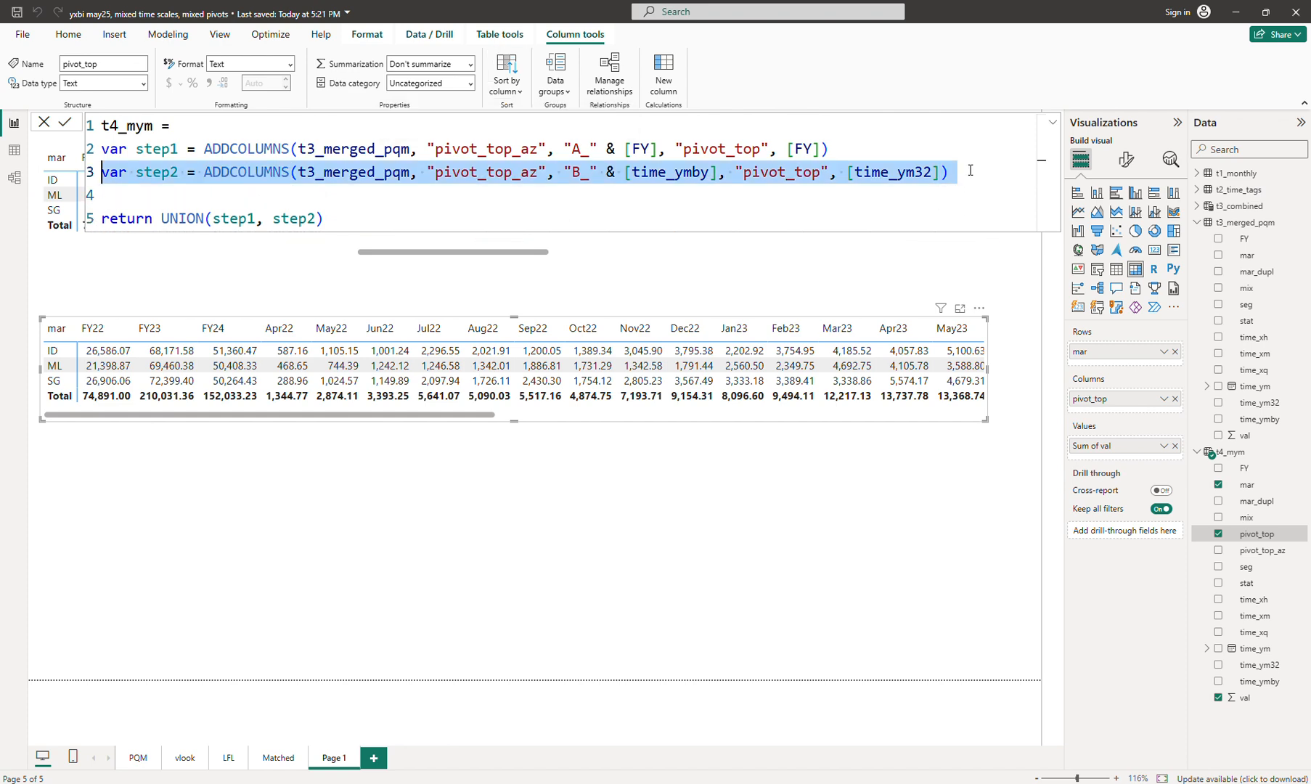
{"action": "key", "text": "ctrl+c"}
{"action": "key", "text": "Down"}
{"action": "key", "text": "ctrl+v"}
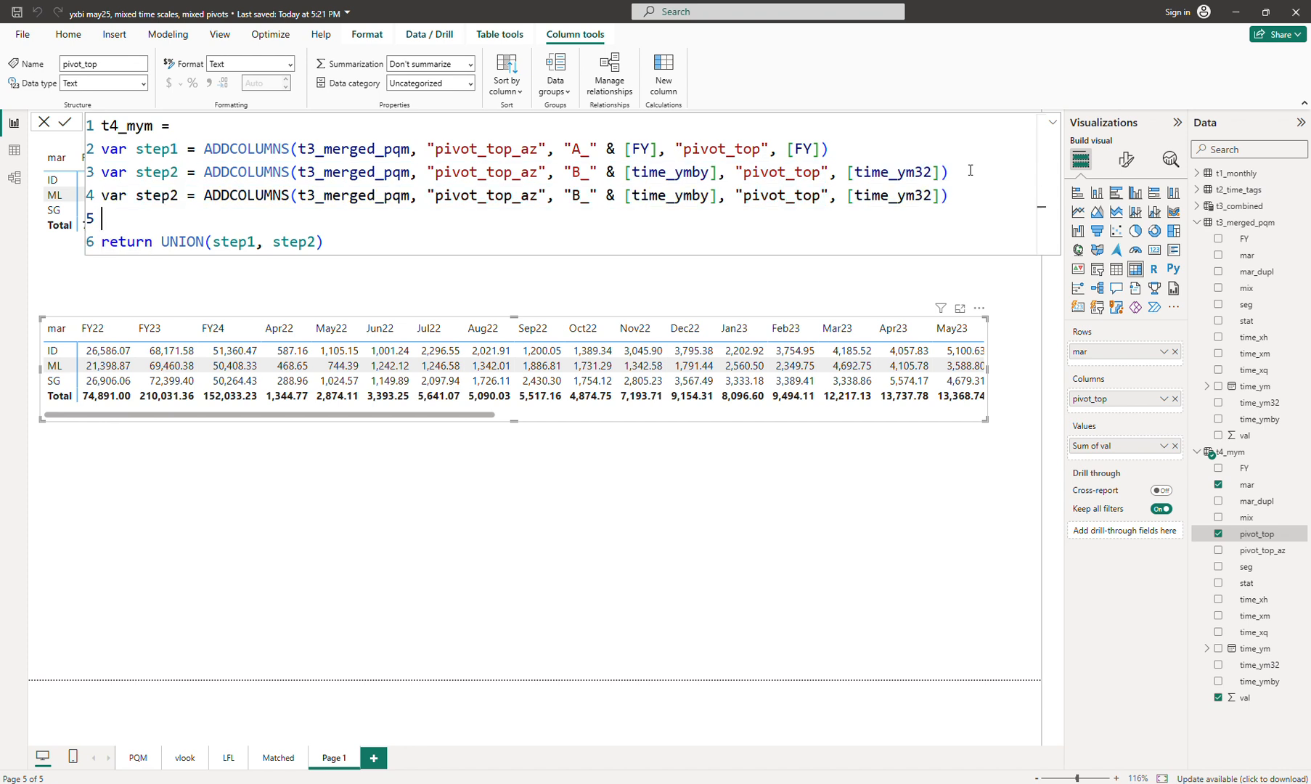
{"action": "left_click", "coordinate": [169, 196]}
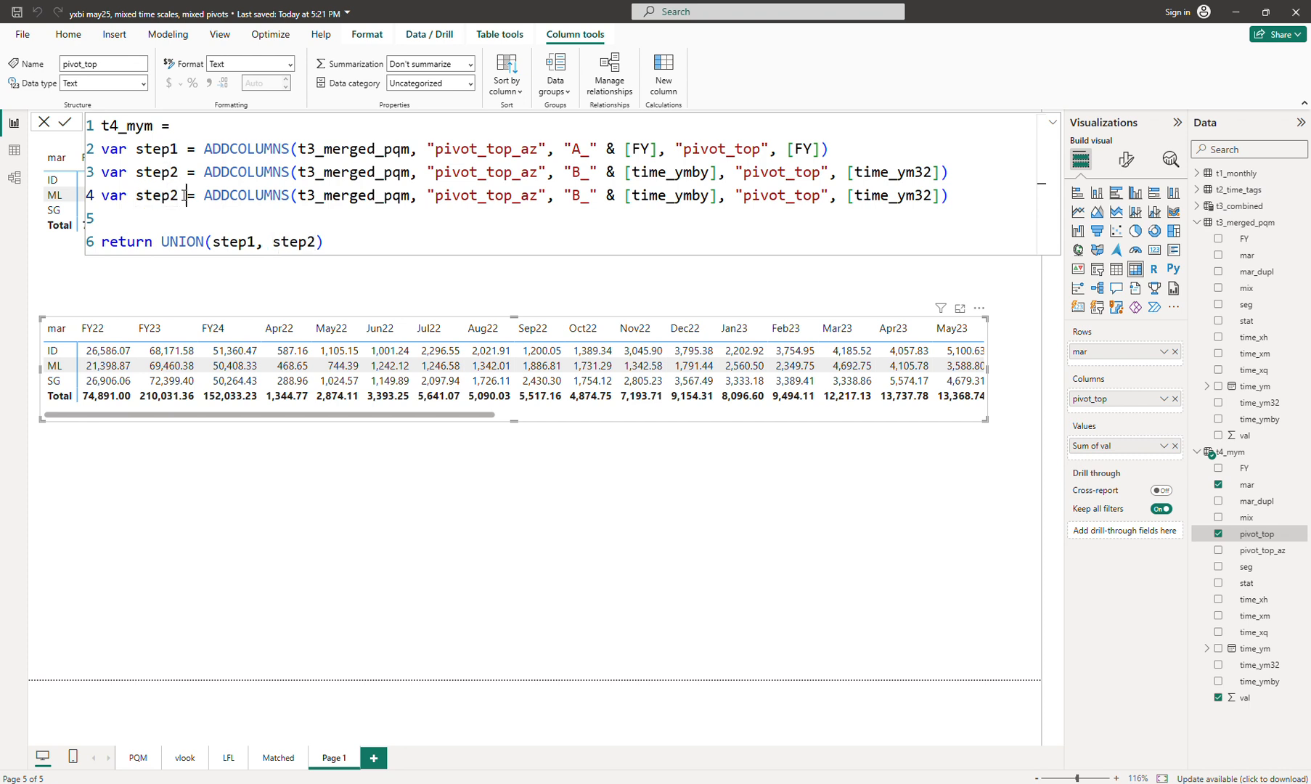
{"action": "key", "text": "Right"}
{"action": "key", "text": "BackSpace"}
{"action": "type", "text": "3"}
{"action": "key", "text": "Down"}
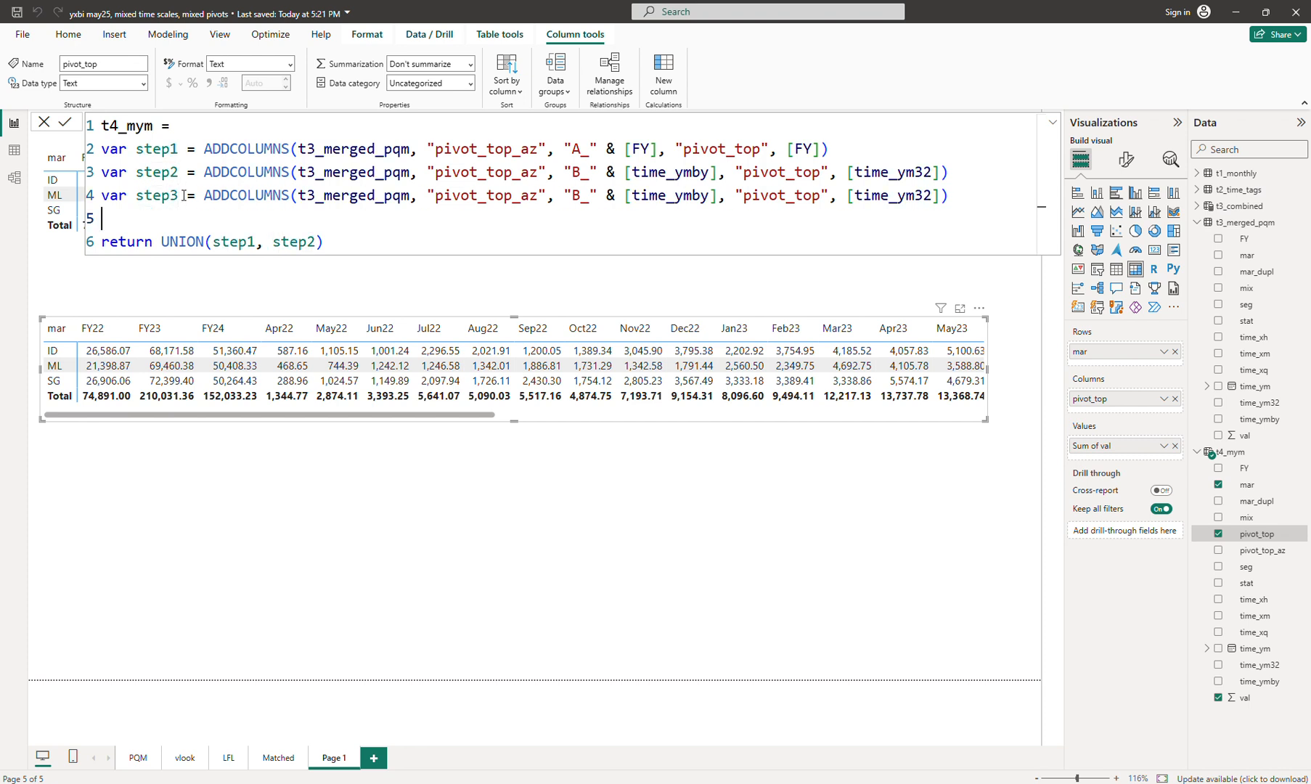
Step: Give step3 the prefix A1_ and remove its time_ymby concatenation
{"action": "left_click", "coordinate": [580, 196]}
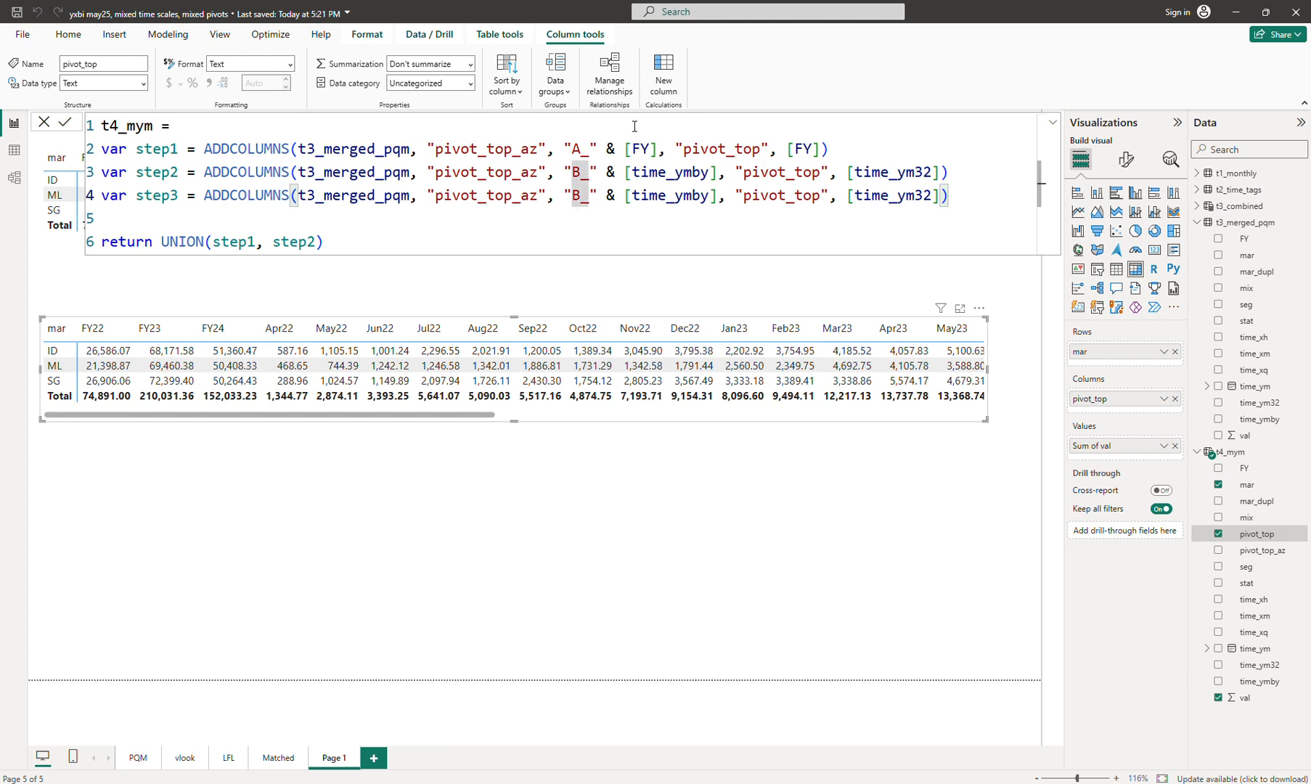
{"action": "key", "text": "BackSpace"}
{"action": "type", "text": "A1"}
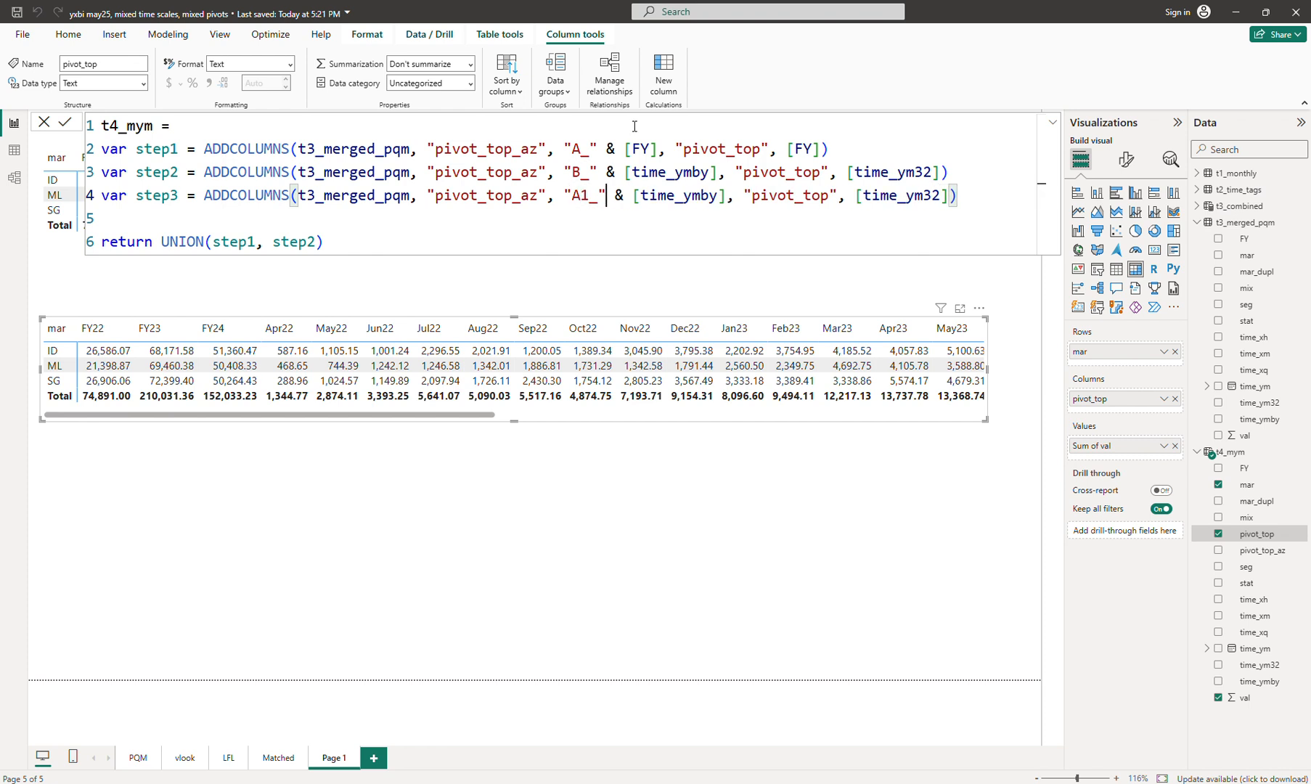
{"action": "key", "text": "shift+Right"}
{"action": "key", "text": "shift+Right"}
{"action": "key", "text": "shift+Right"}
{"action": "key", "text": "shift+Right"}
{"action": "key", "text": "shift+Right"}
{"action": "key", "text": "shift+Right"}
{"action": "key", "text": "shift+Right"}
{"action": "key", "text": "shift+Right"}
{"action": "key", "text": "shift+Right"}
{"action": "key", "text": "shift+Right"}
{"action": "key", "text": "shift+Right"}
{"action": "key", "text": "shift+Right"}
{"action": "key", "text": "shift+Right"}
{"action": "key", "text": "shift+Right"}
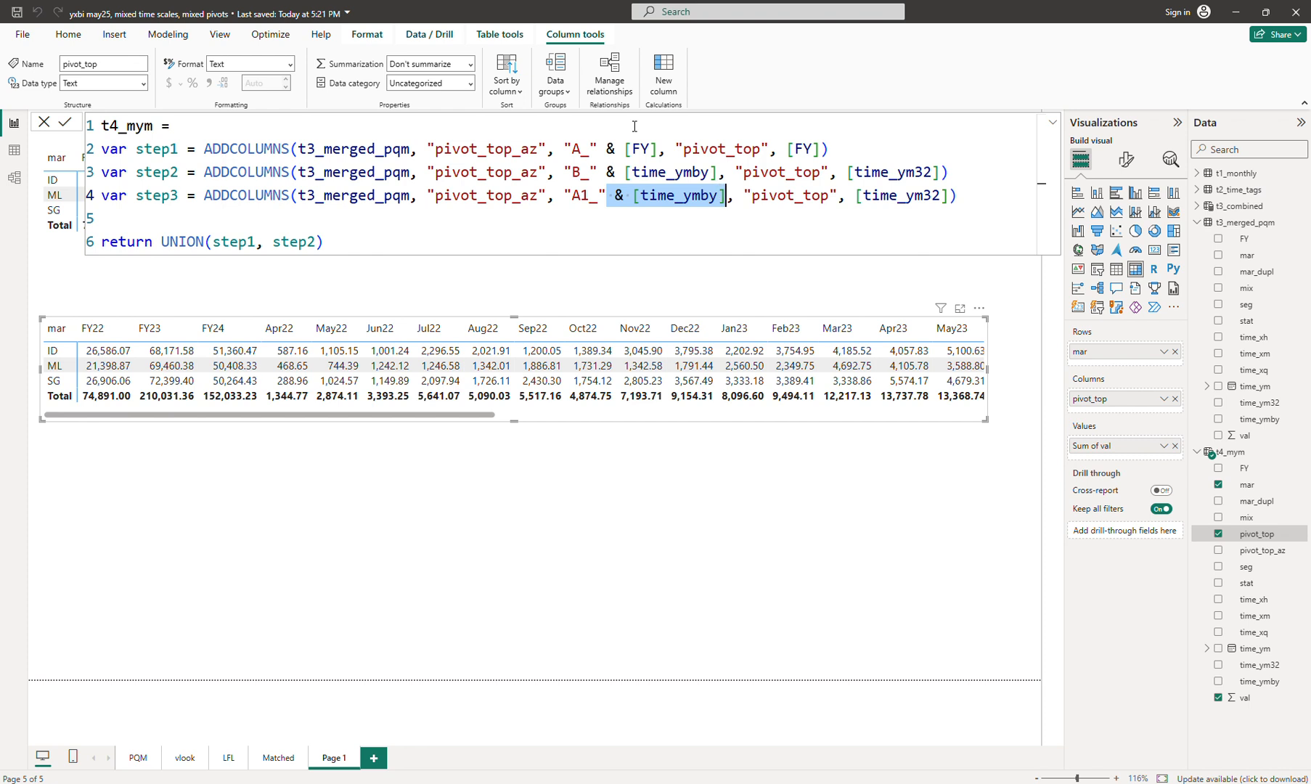
{"action": "key", "text": "BackSpace"}
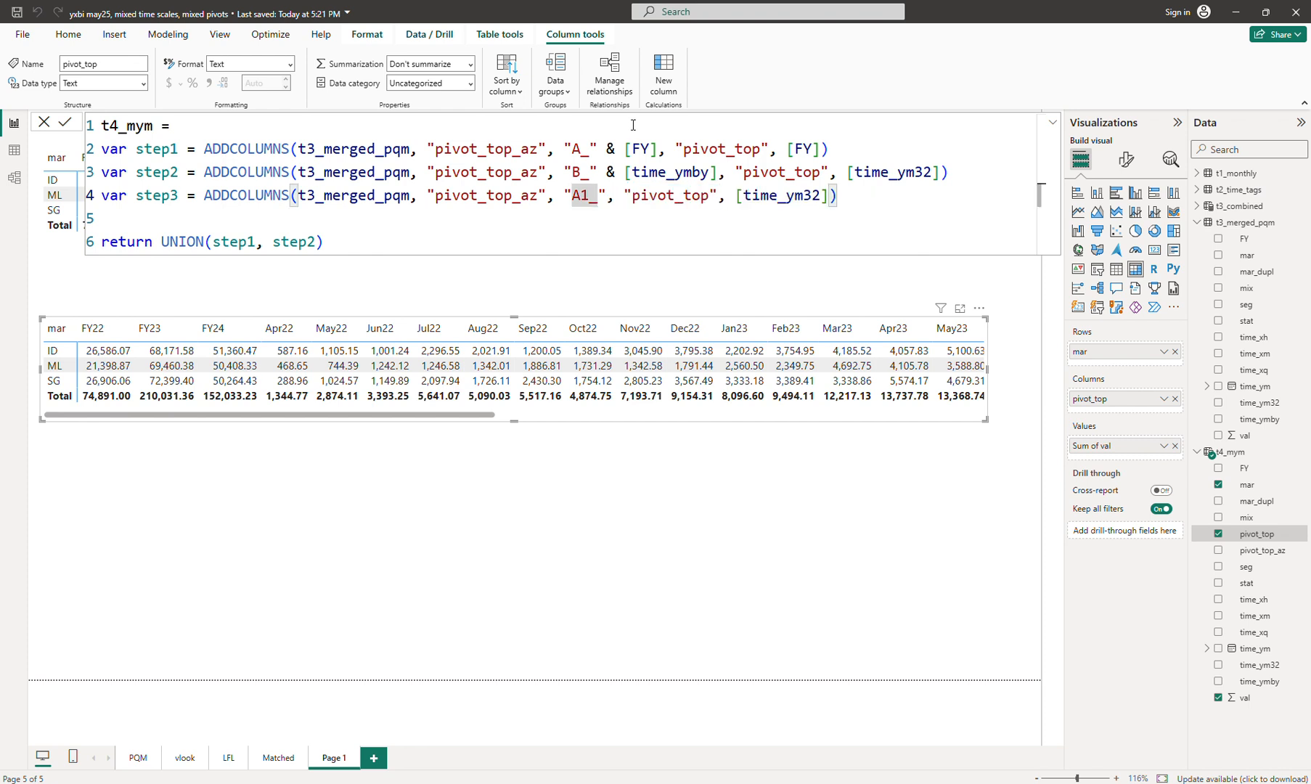
Step: Rework the prefix letters so FY rows use A_, monthly rows B_, and step3 A1_
{"action": "left_click", "coordinate": [580, 172]}
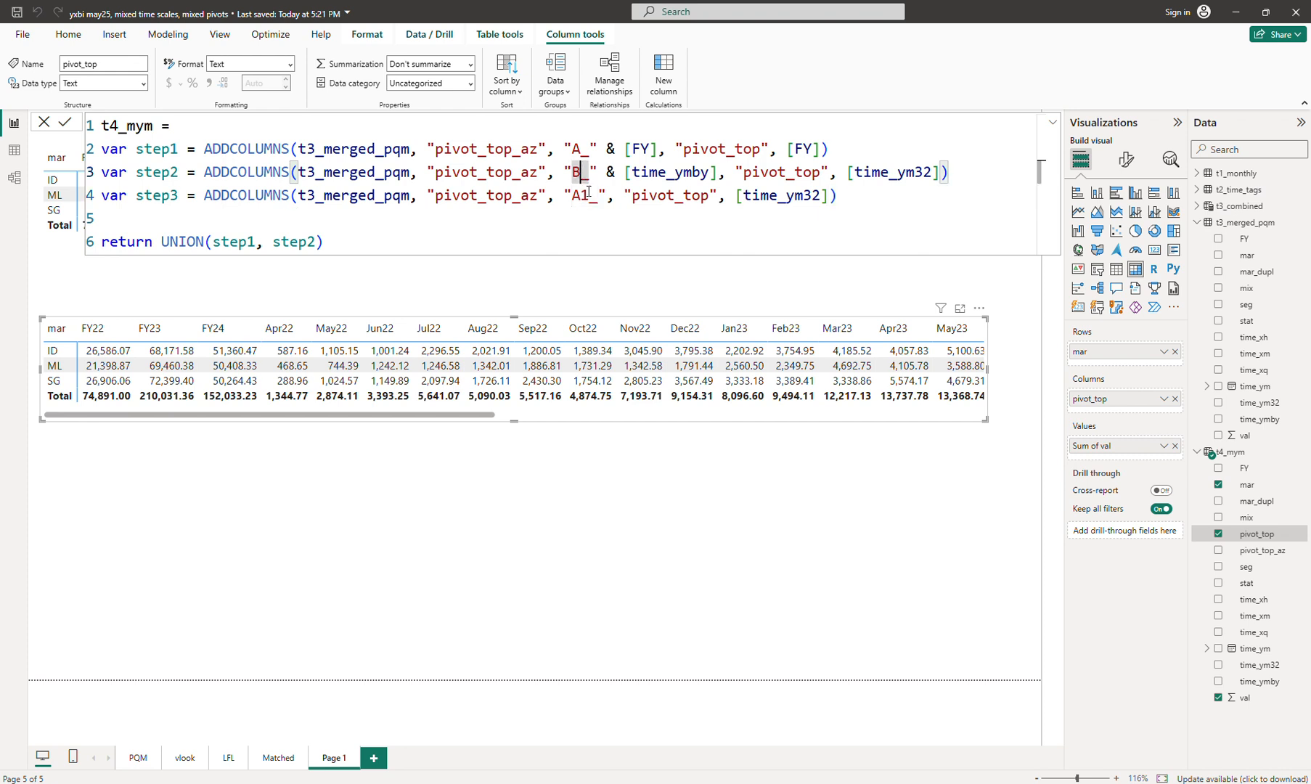
{"action": "key", "text": "BackSpace"}
{"action": "key", "text": "Down"}
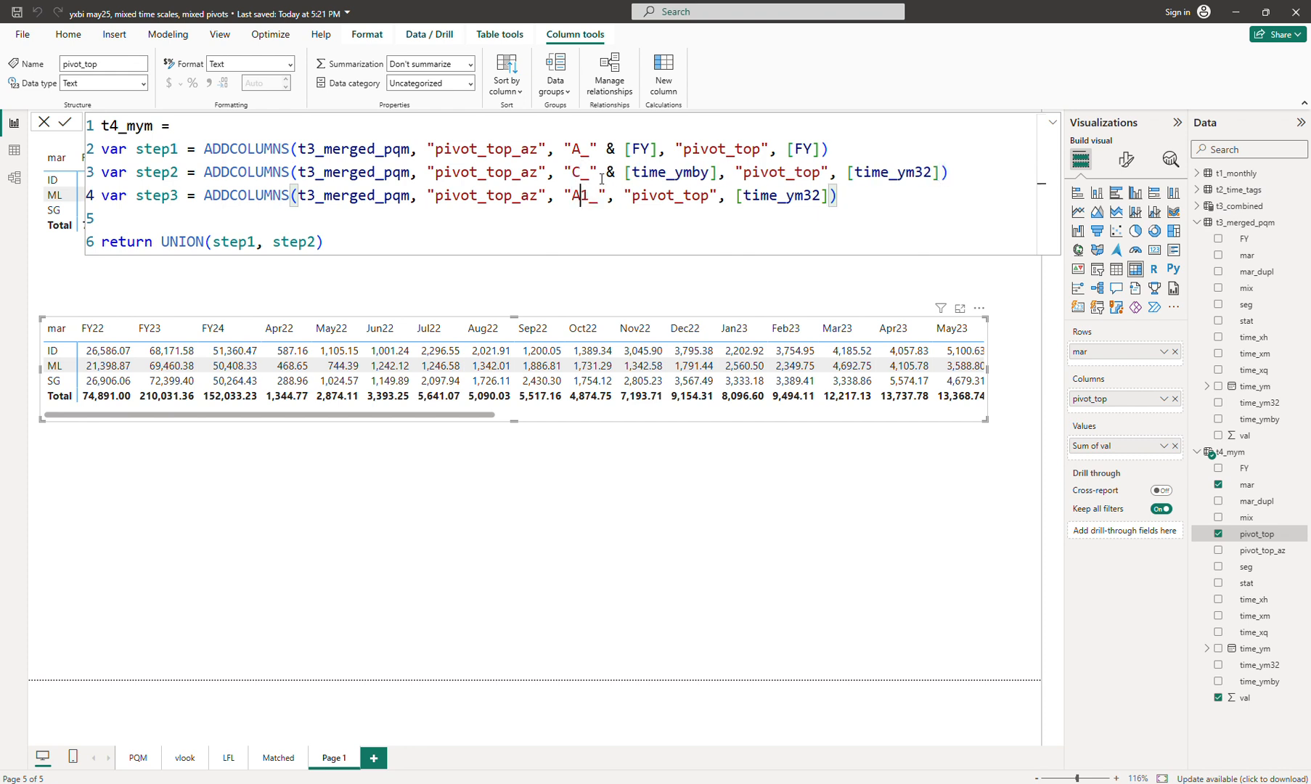
{"action": "key", "text": "Right"}
{"action": "key", "text": "BackSpace"}
{"action": "key", "text": "BackSpace"}
{"action": "type", "text": "B"}
{"action": "key", "text": "Up"}
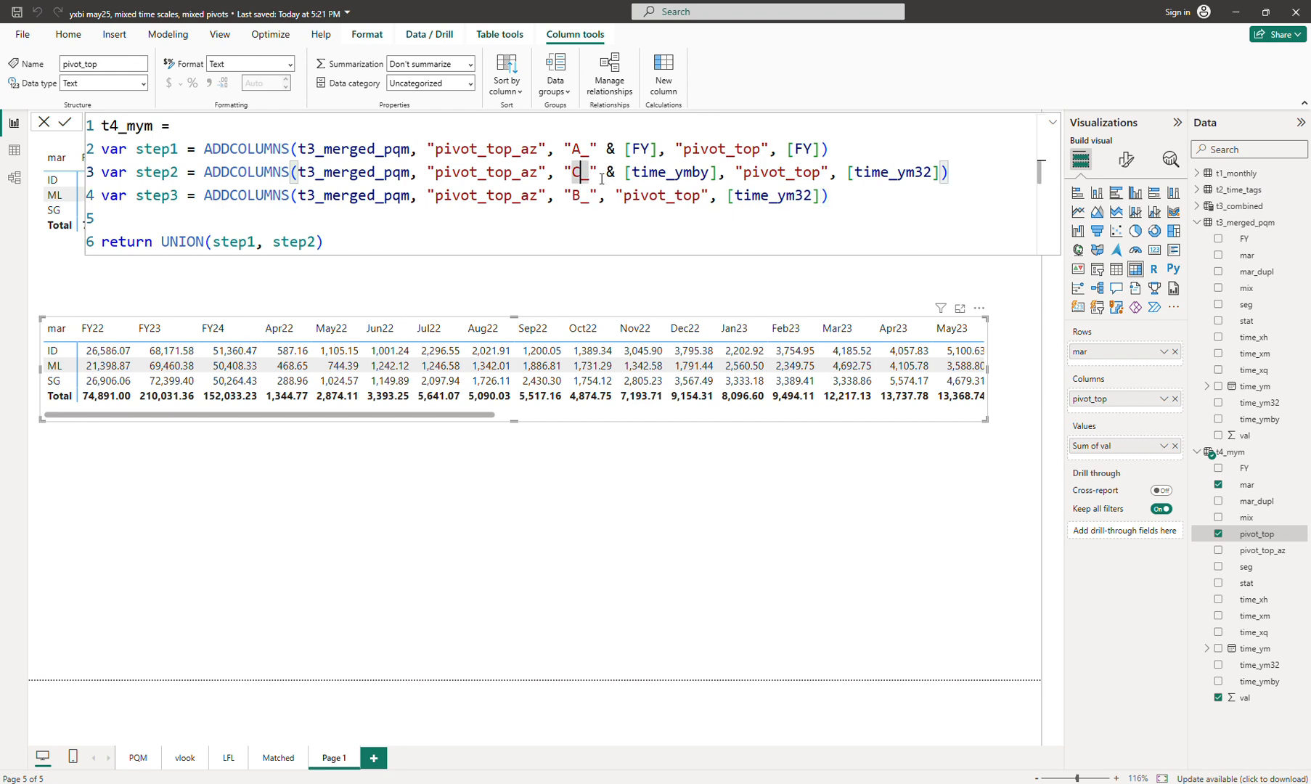
{"action": "key", "text": "BackSpace"}
{"action": "type", "text": "A"}
{"action": "key", "text": "BackSpace"}
{"action": "type", "text": "B"}
{"action": "key", "text": "Down"}
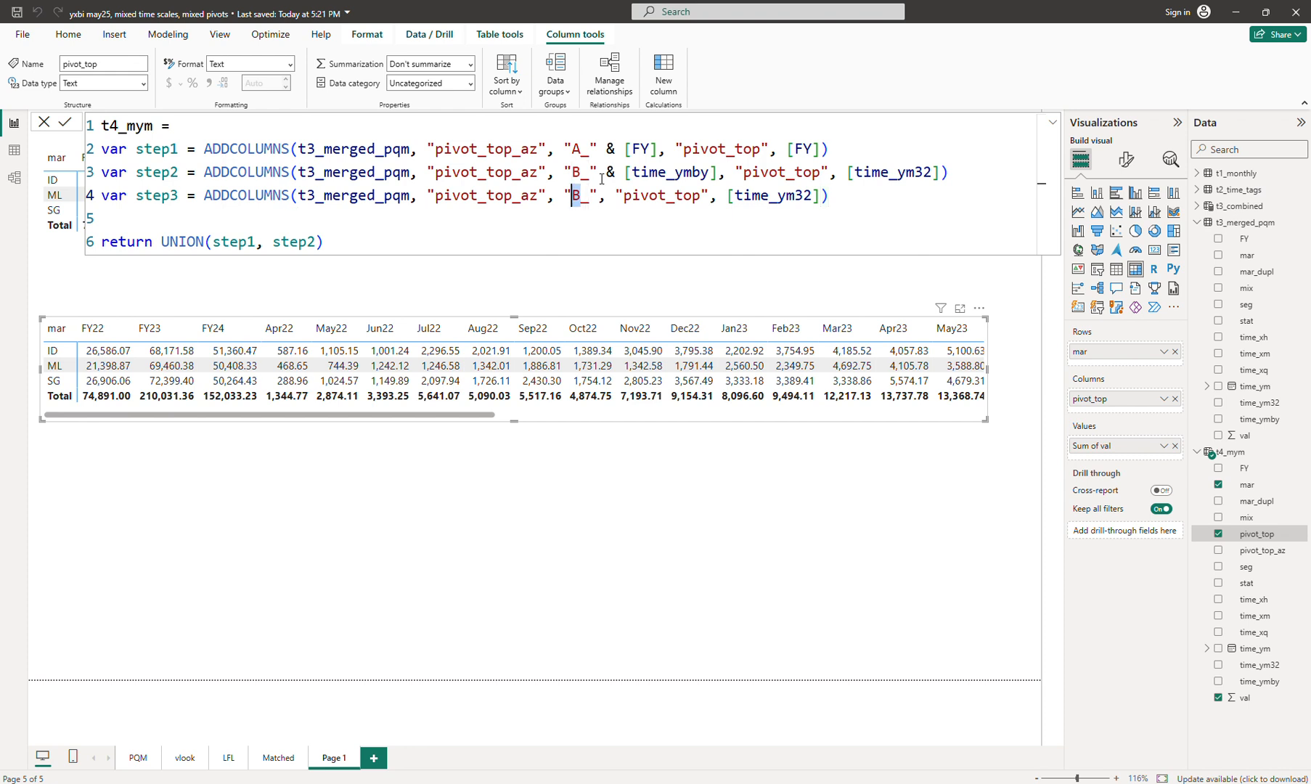
{"action": "key", "text": "BackSpace"}
{"action": "type", "text": "A1"}
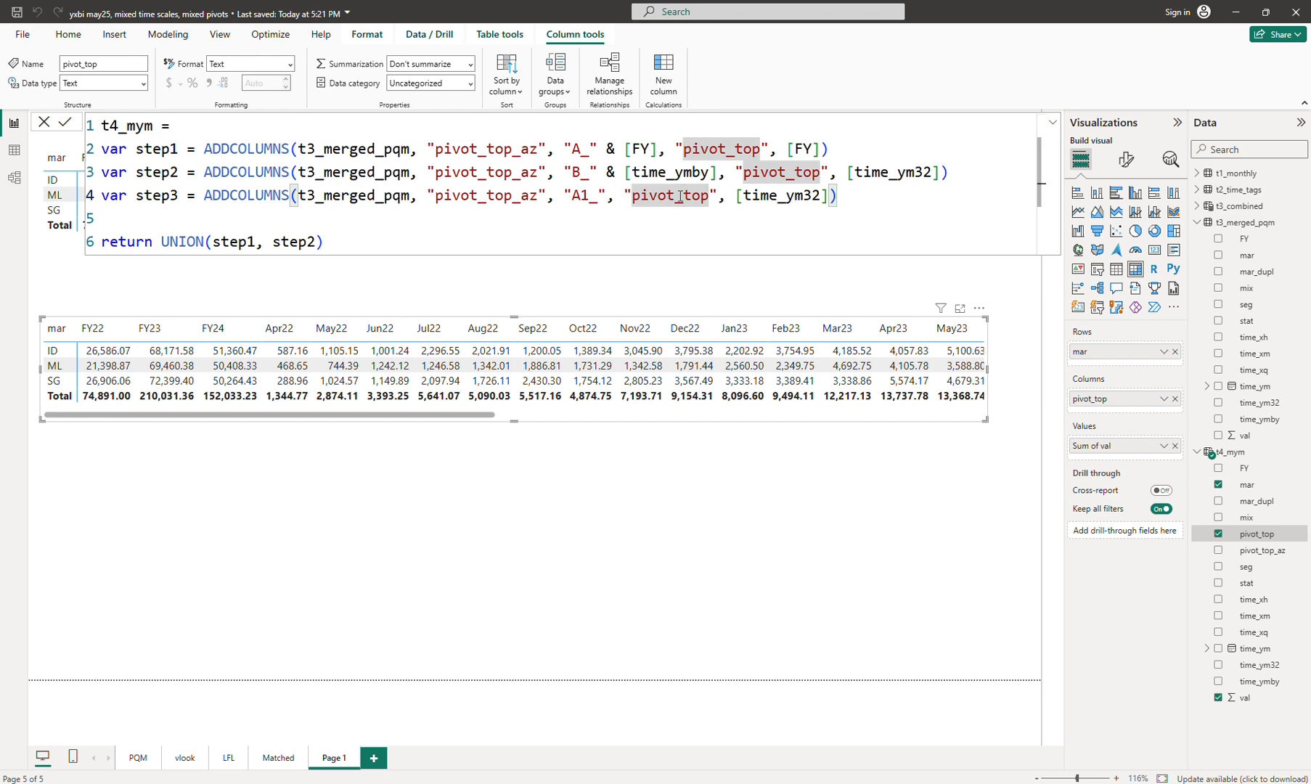
{"action": "left_click", "coordinate": [735, 196]}
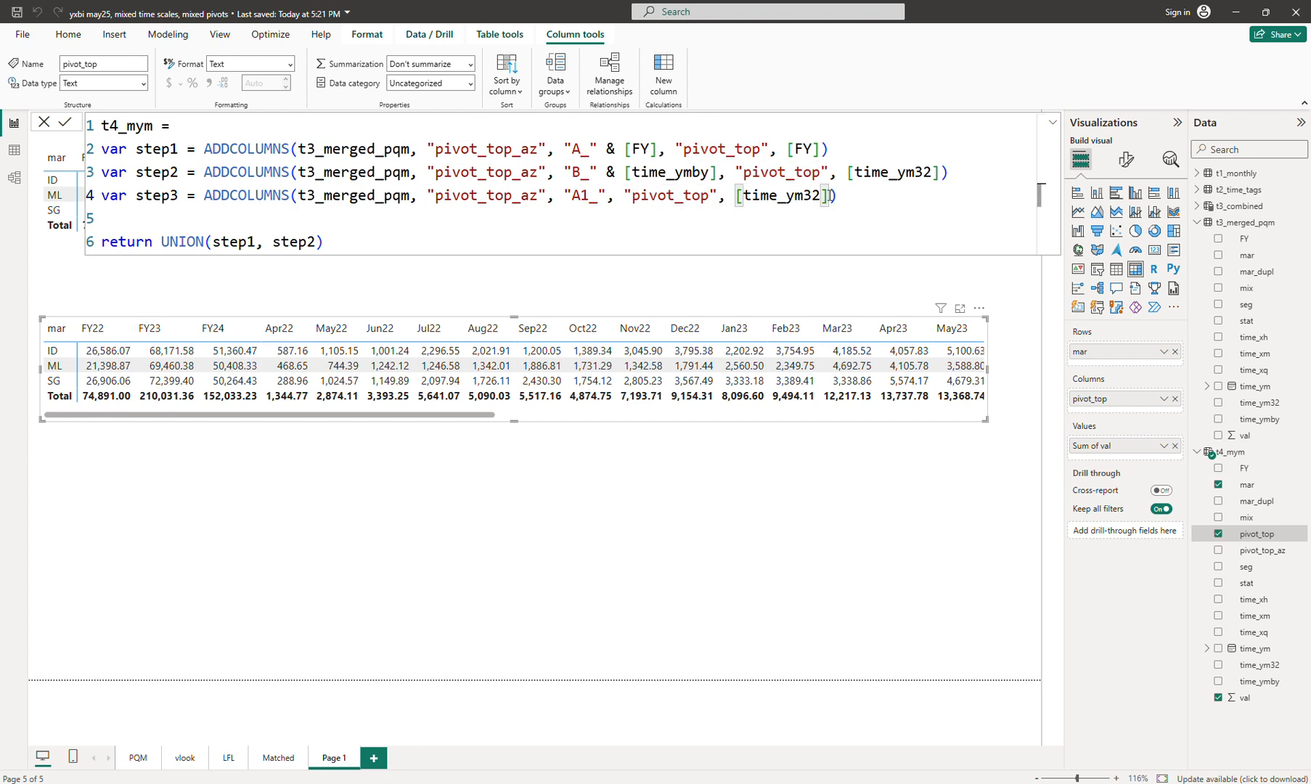
Step: Label step3's pivot_top as "void", add step3 to UNION(step1, step2, step3), and commit
{"action": "left_click", "coordinate": [826, 196], "text": "shift"}
{"action": "type", "text": "\""}
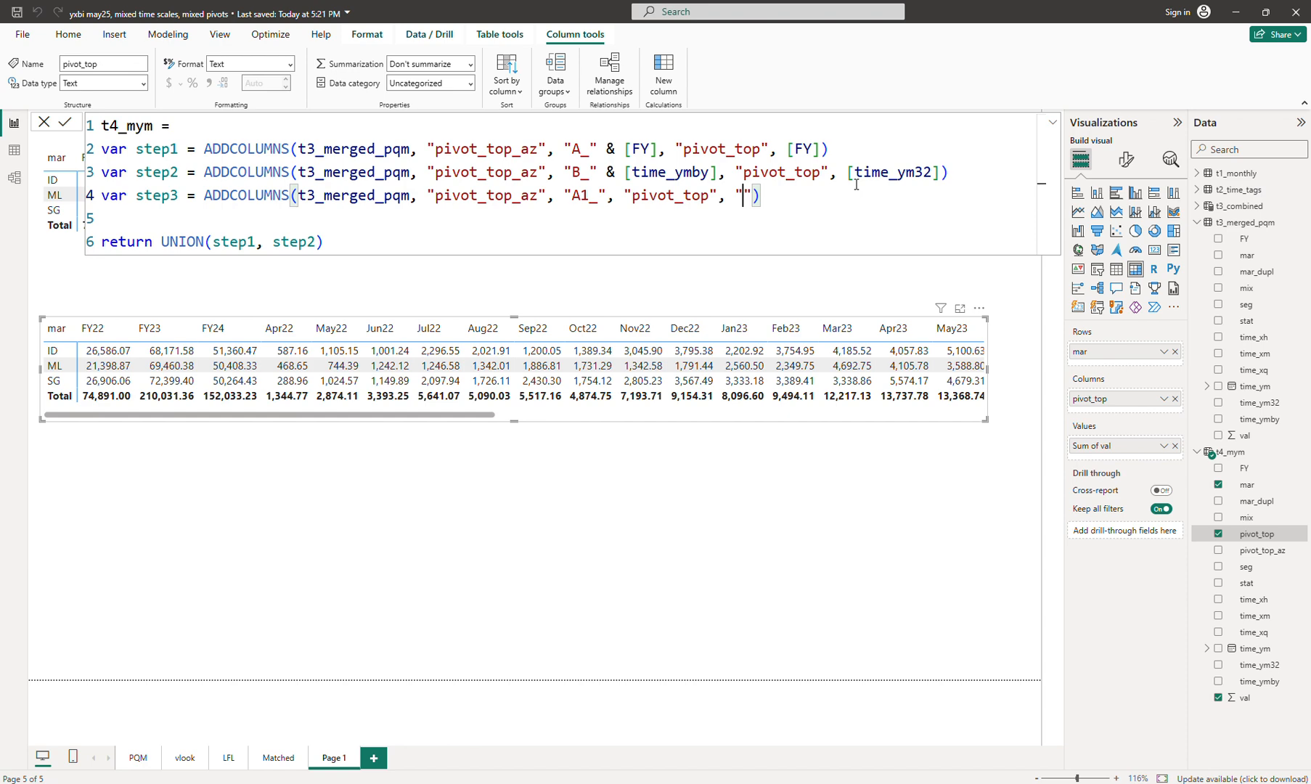
{"action": "type", "text": "void"}
{"action": "key", "text": "ctrl+End"}
{"action": "key", "text": "Left"}
{"action": "type", "text": ", st"}
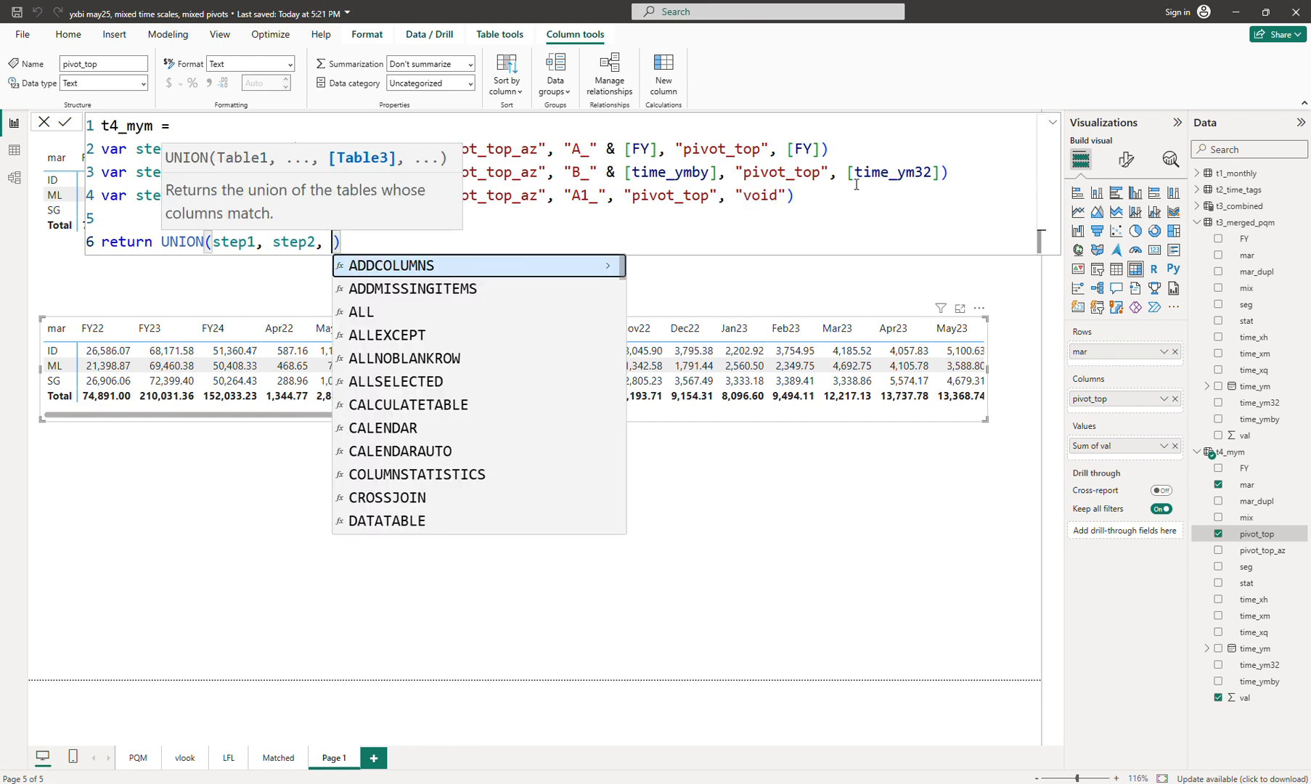
{"action": "type", "text": "ep"}
{"action": "key", "text": "Down"}
{"action": "key", "text": "Down"}
{"action": "key", "text": "Tab"}
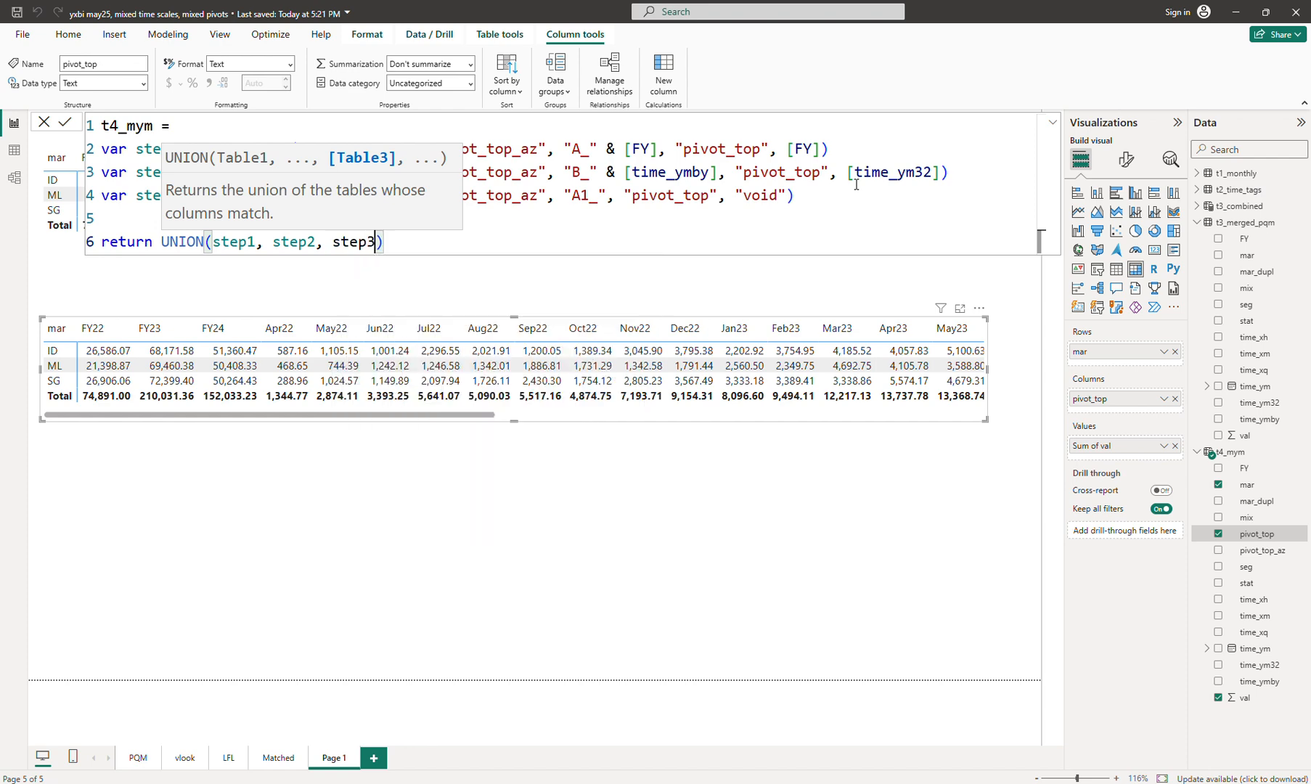
{"action": "key", "text": "Return"}
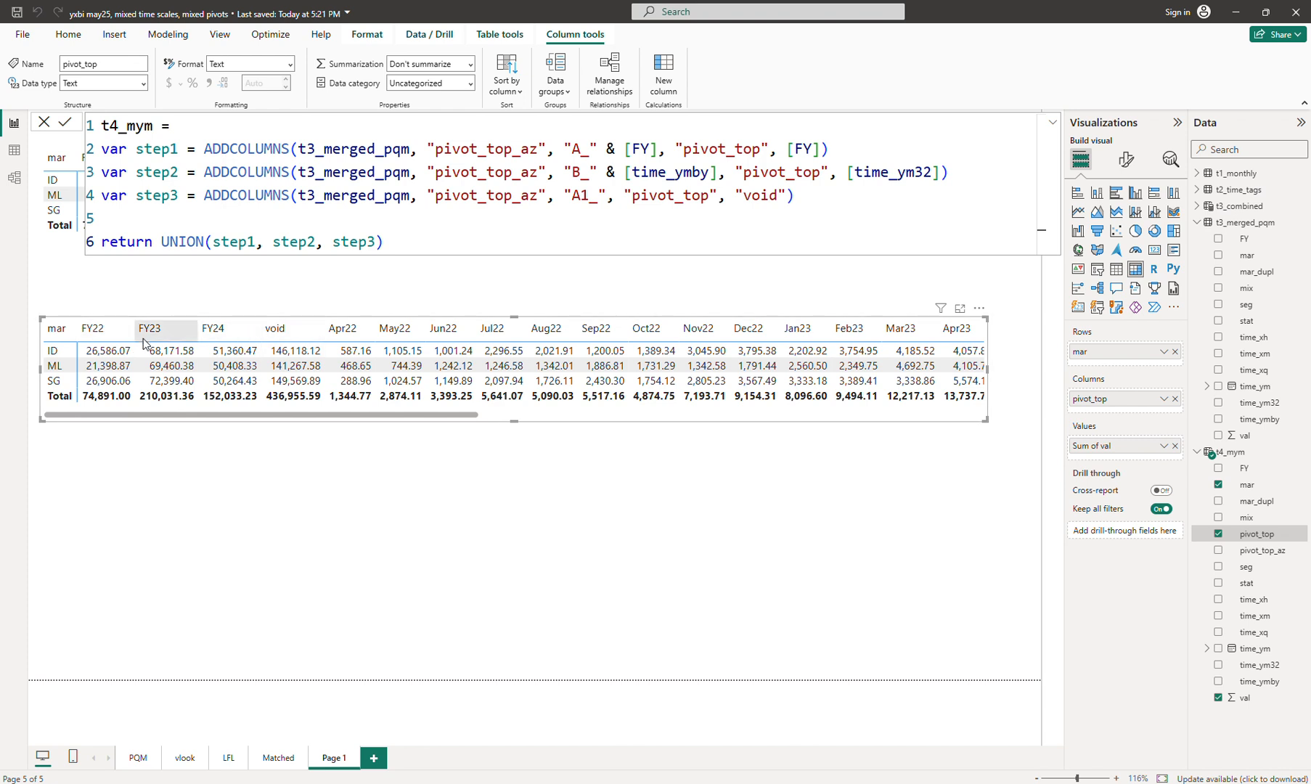
Step: Replace step3's "void" label with "Total" and commit the t4_mym formula
{"action": "double_click", "coordinate": [761, 194]}
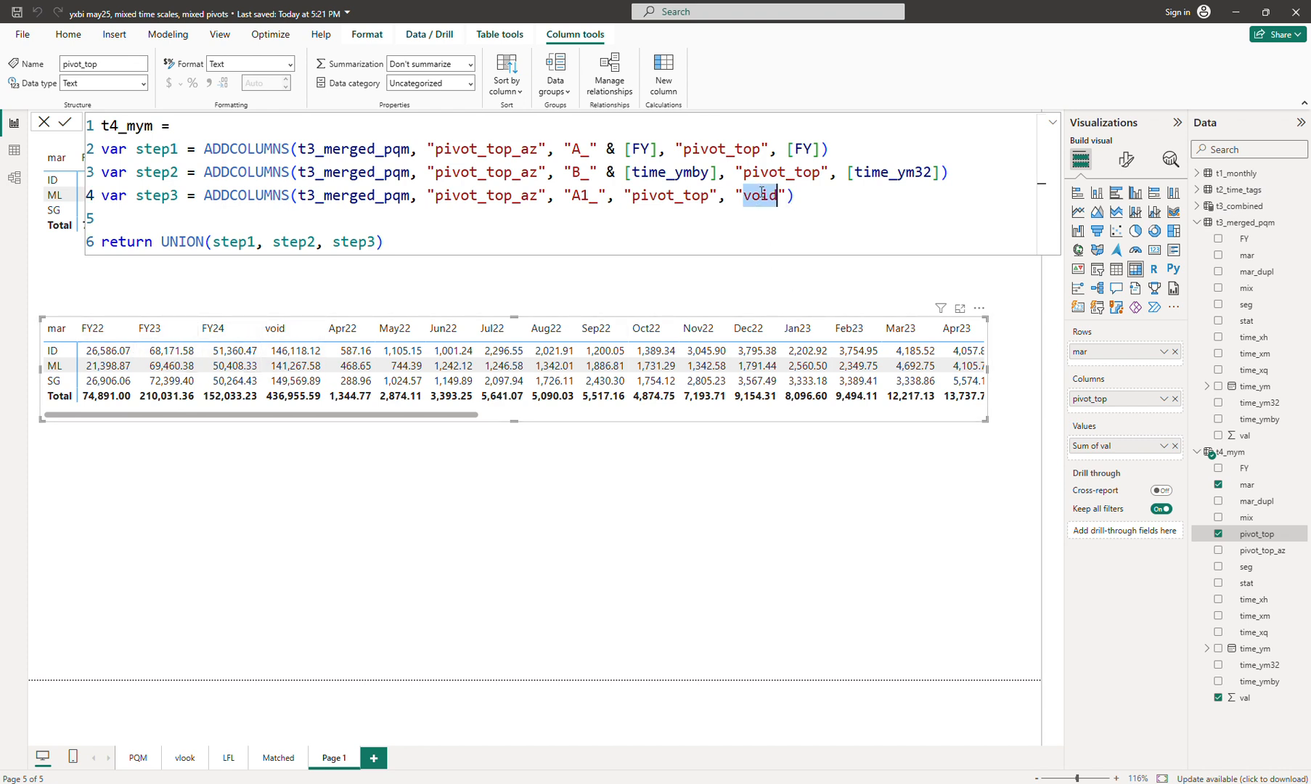
{"action": "type", "text": "Total"}
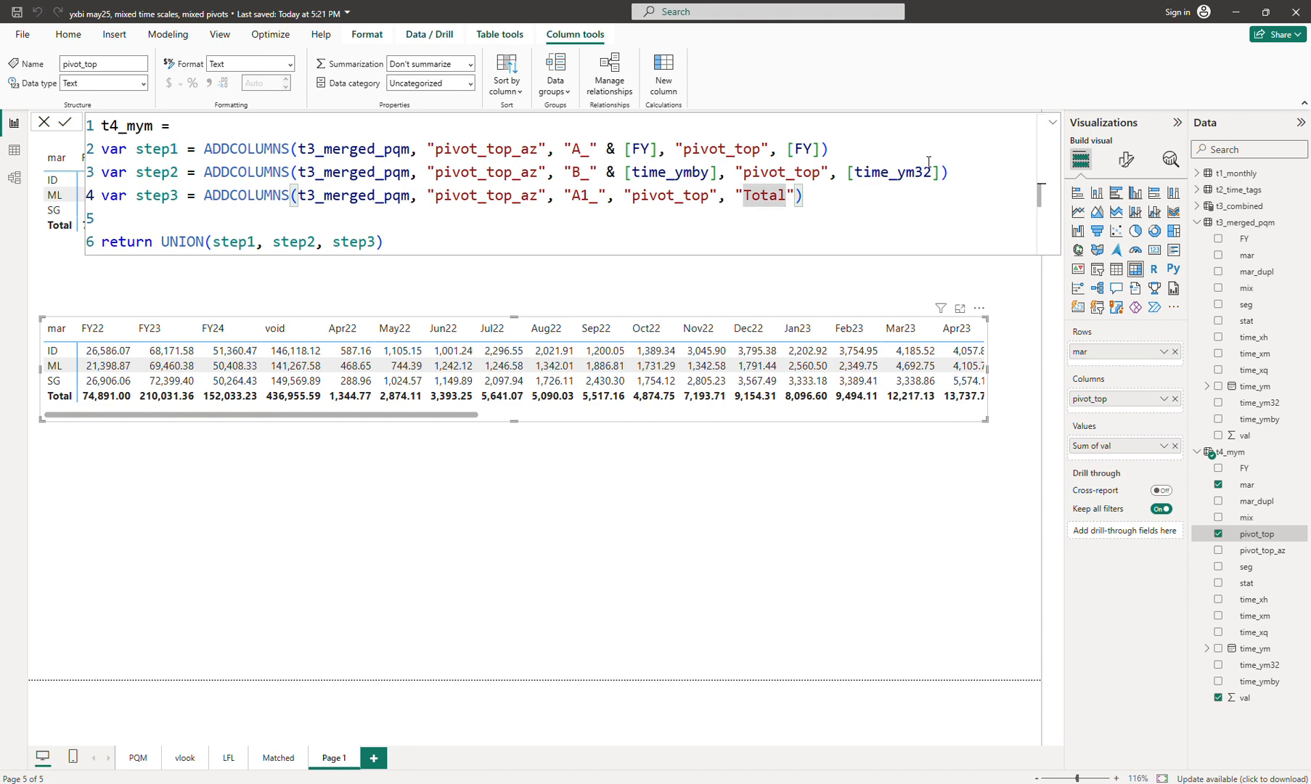
{"action": "key", "text": "Return"}
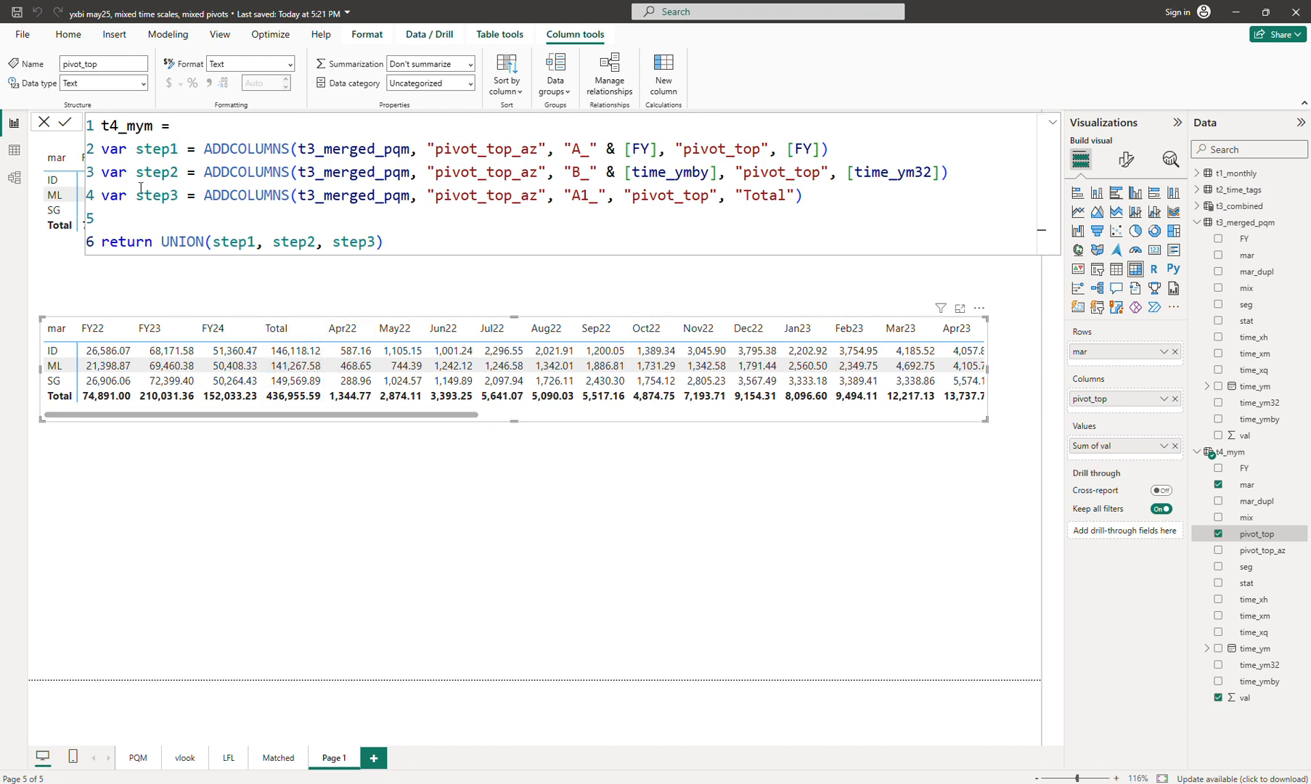
Step: Remove the formula's blank line, then enlarge and reposition the combined matrix near the page top
{"action": "left_click", "coordinate": [444, 220]}
{"action": "key", "text": "BackSpace"}
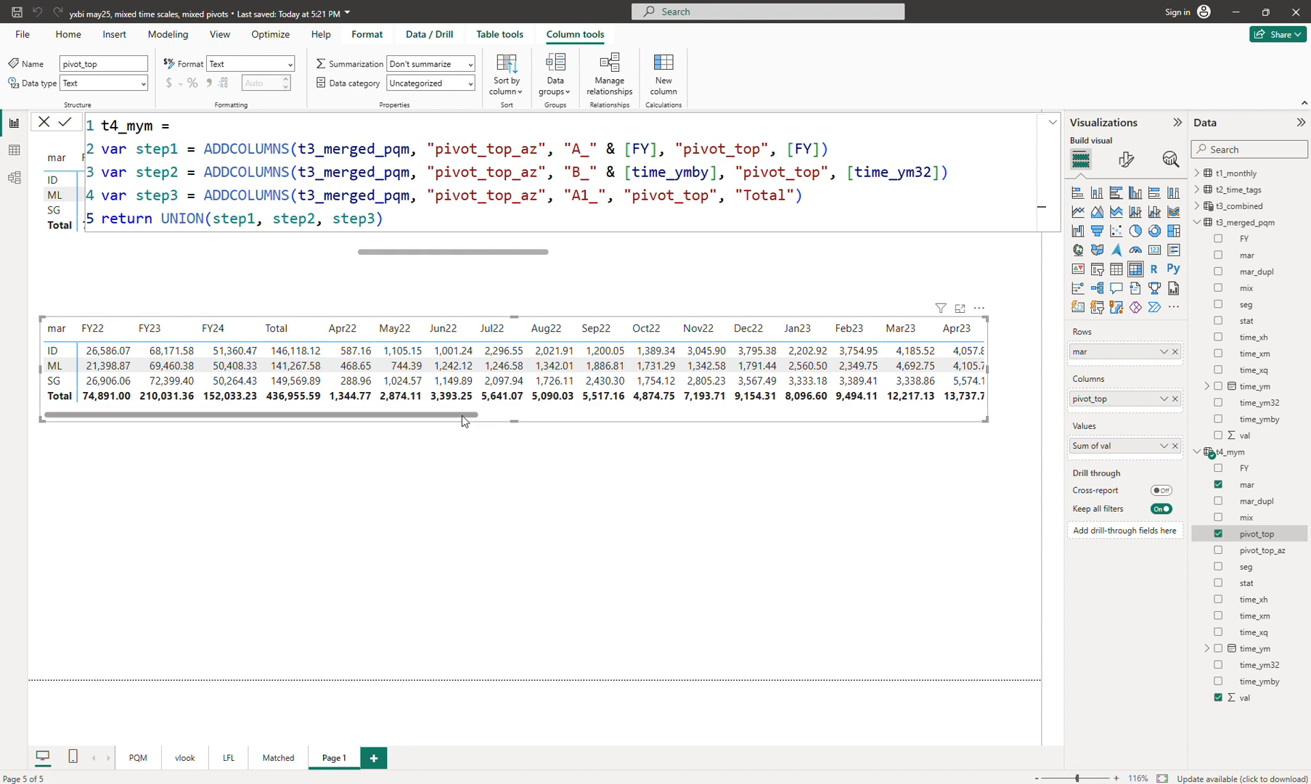
{"action": "left_click_drag", "start_coordinate": [462, 415], "coordinate": [284, 439]}
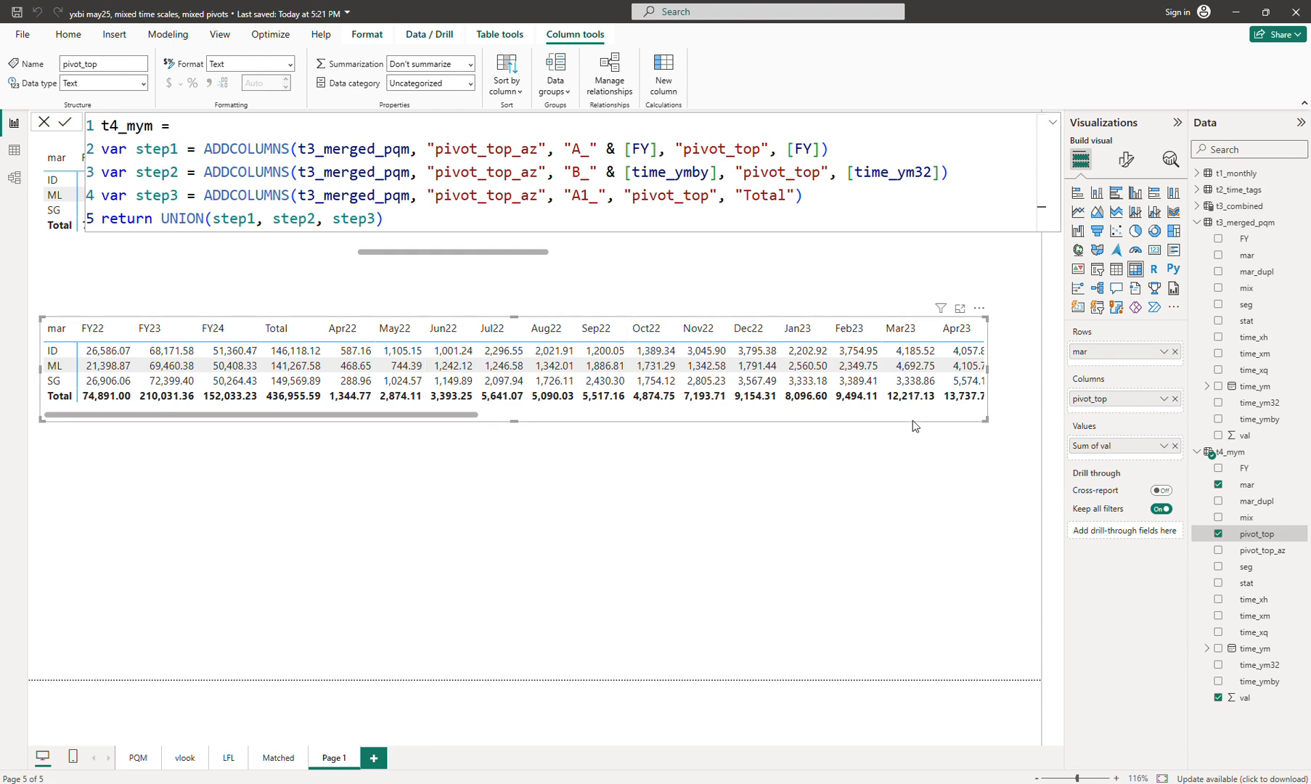
{"action": "left_click_drag", "start_coordinate": [912, 425], "coordinate": [912, 380]}
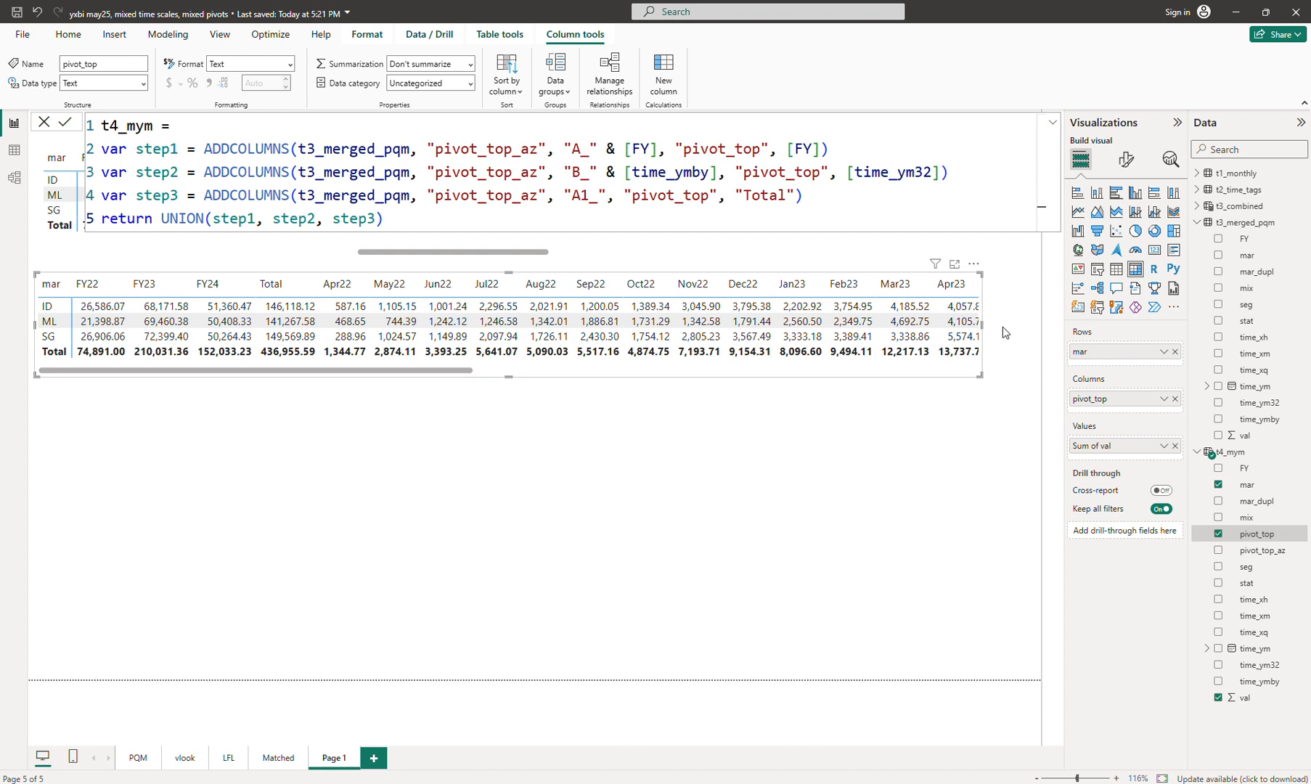
{"action": "left_click_drag", "start_coordinate": [981, 324], "coordinate": [1022, 324]}
{"action": "left_click", "coordinate": [827, 370]}
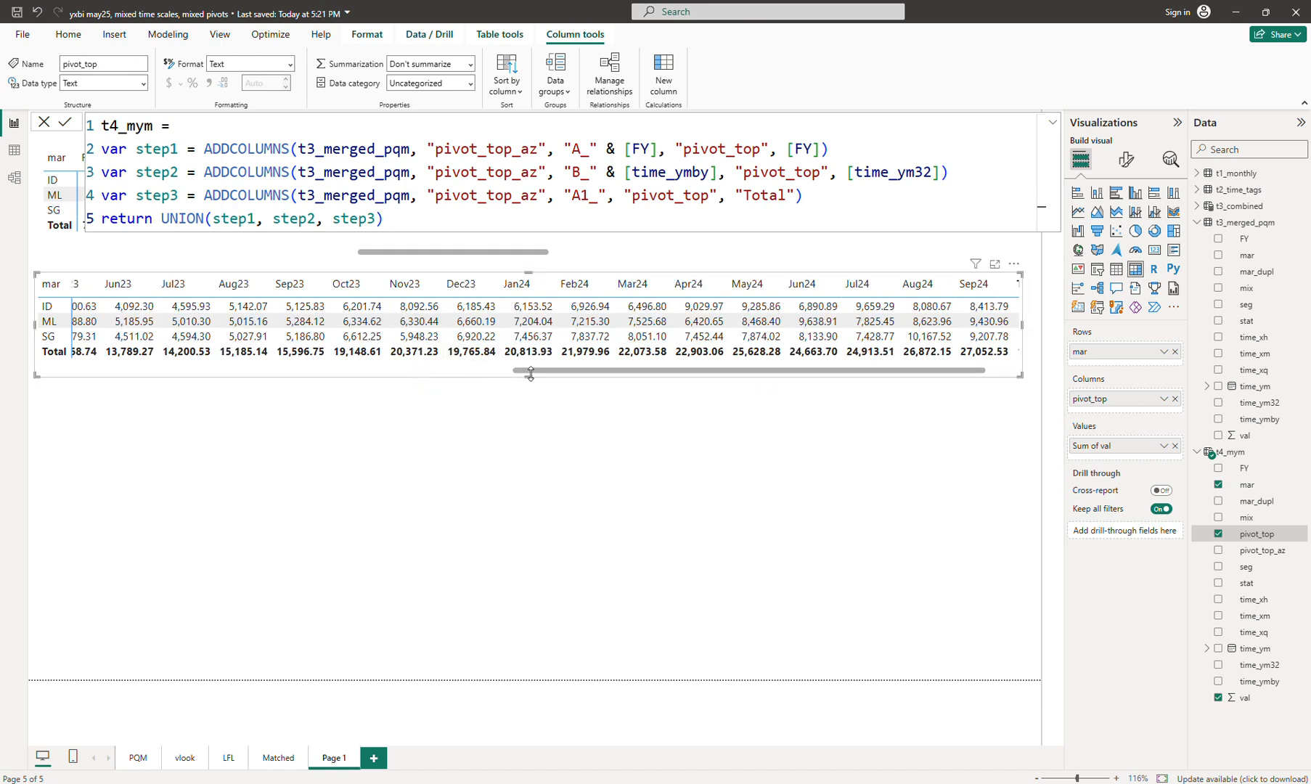
{"action": "left_click_drag", "start_coordinate": [531, 378], "coordinate": [531, 394]}
{"action": "left_click_drag", "start_coordinate": [410, 380], "coordinate": [413, 369]}
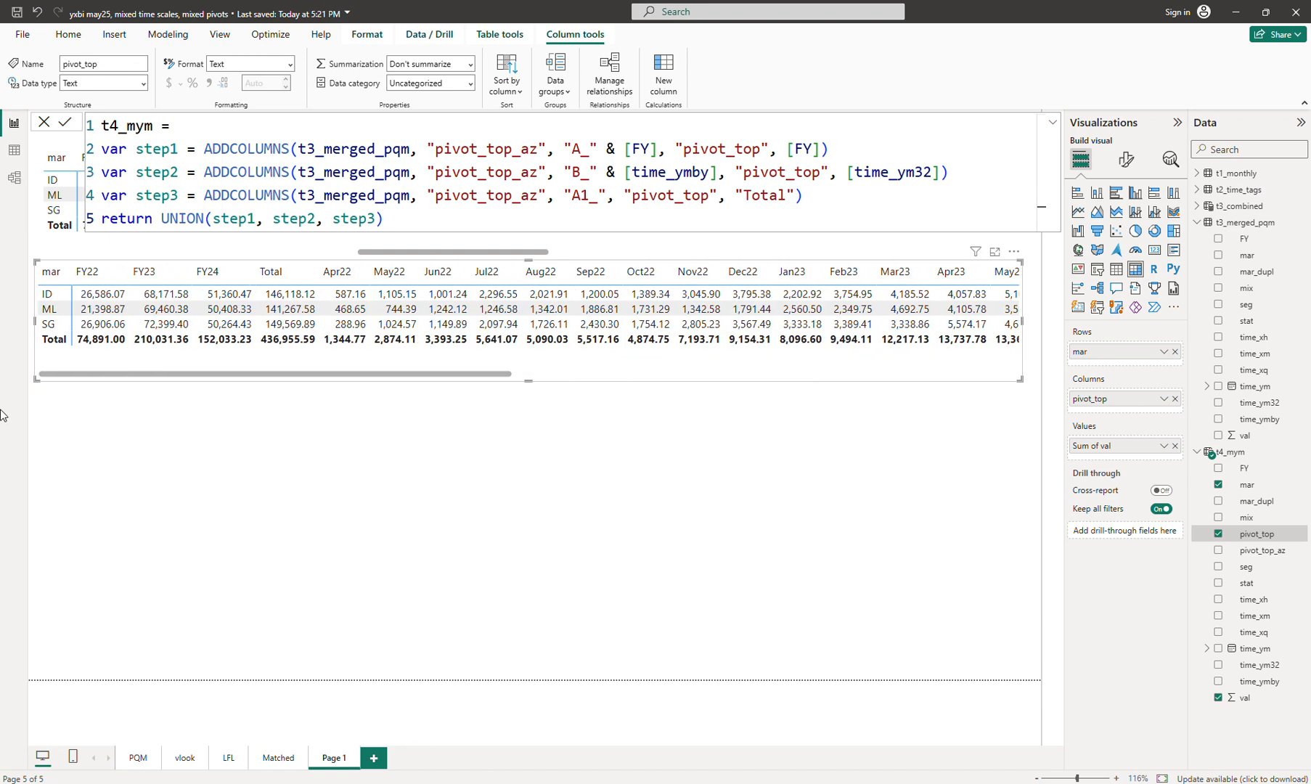
Step: Duplicate the combined matrix and place the copy below the original
{"action": "key", "text": "ctrl+c"}
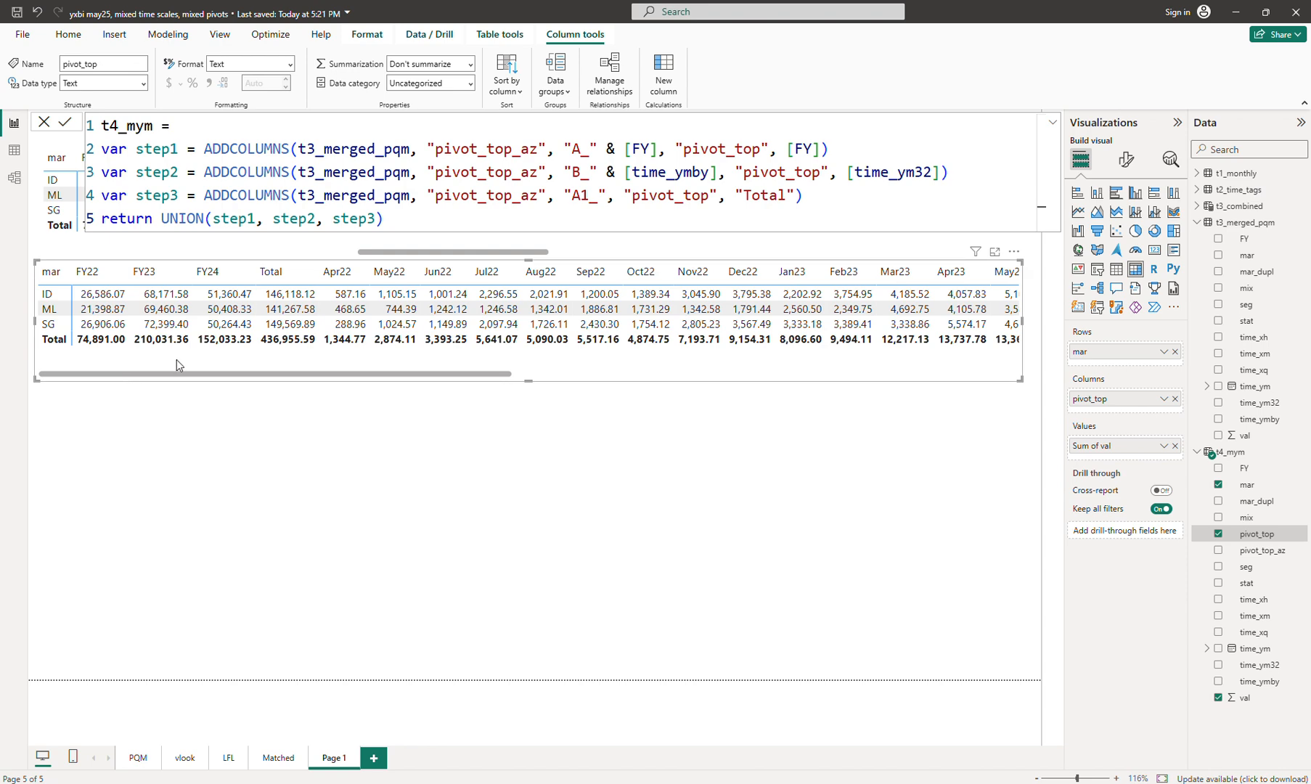
{"action": "key", "text": "ctrl+v"}
{"action": "left_click_drag", "start_coordinate": [197, 361], "coordinate": [193, 491]}
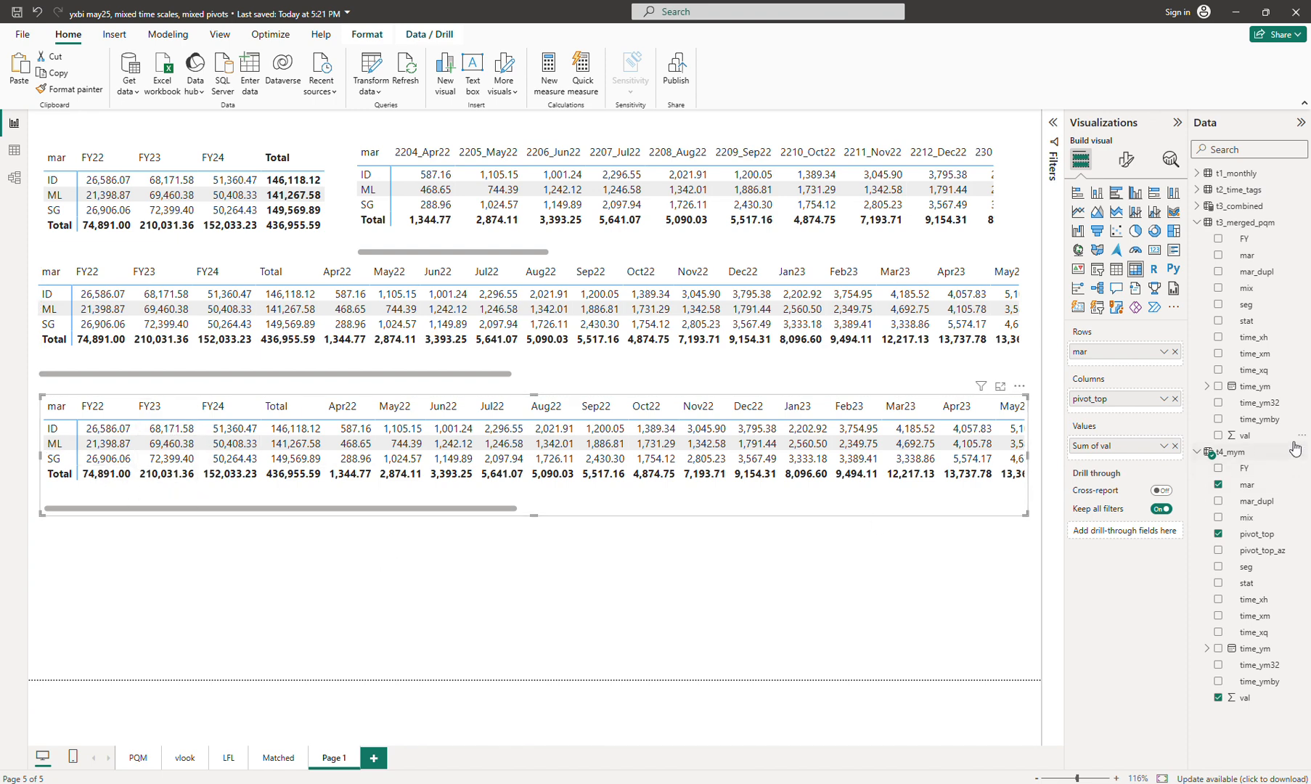
Step: Replace mar with seg in the copied matrix's rows and enlarge it to show all segments
{"action": "left_click_drag", "start_coordinate": [1248, 570], "coordinate": [1147, 366]}
{"action": "left_click", "coordinate": [1175, 352]}
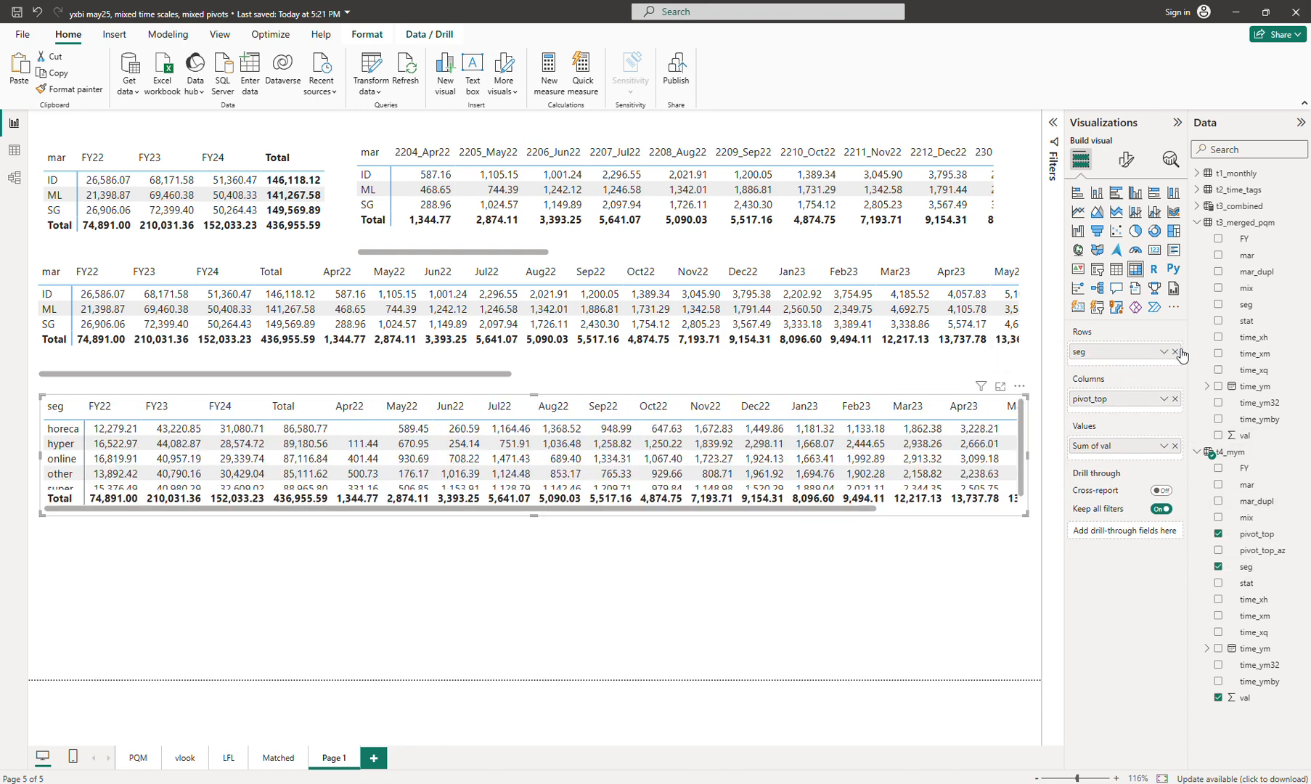
{"action": "left_click_drag", "start_coordinate": [1025, 514], "coordinate": [1027, 555]}
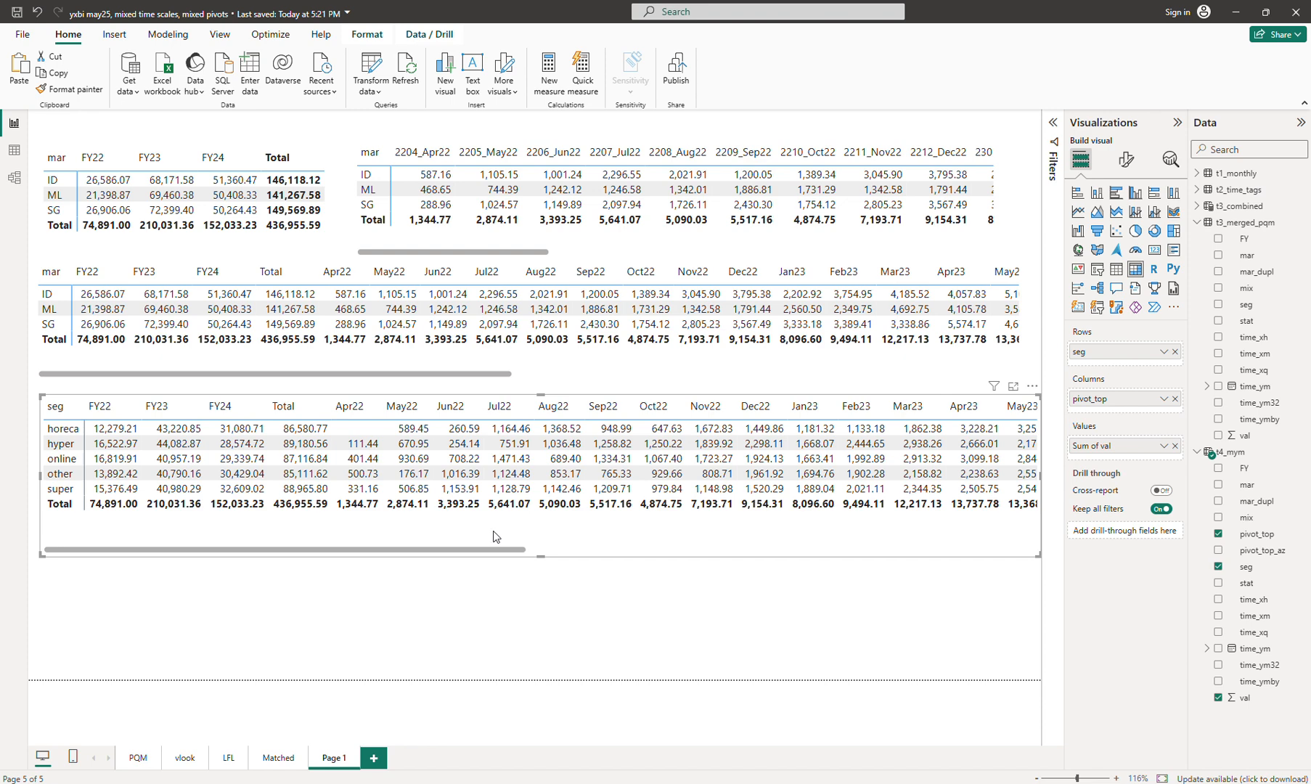
Step: Adjust the seg matrix and paste another duplicate of it
{"action": "left_click_drag", "start_coordinate": [543, 556], "coordinate": [546, 544]}
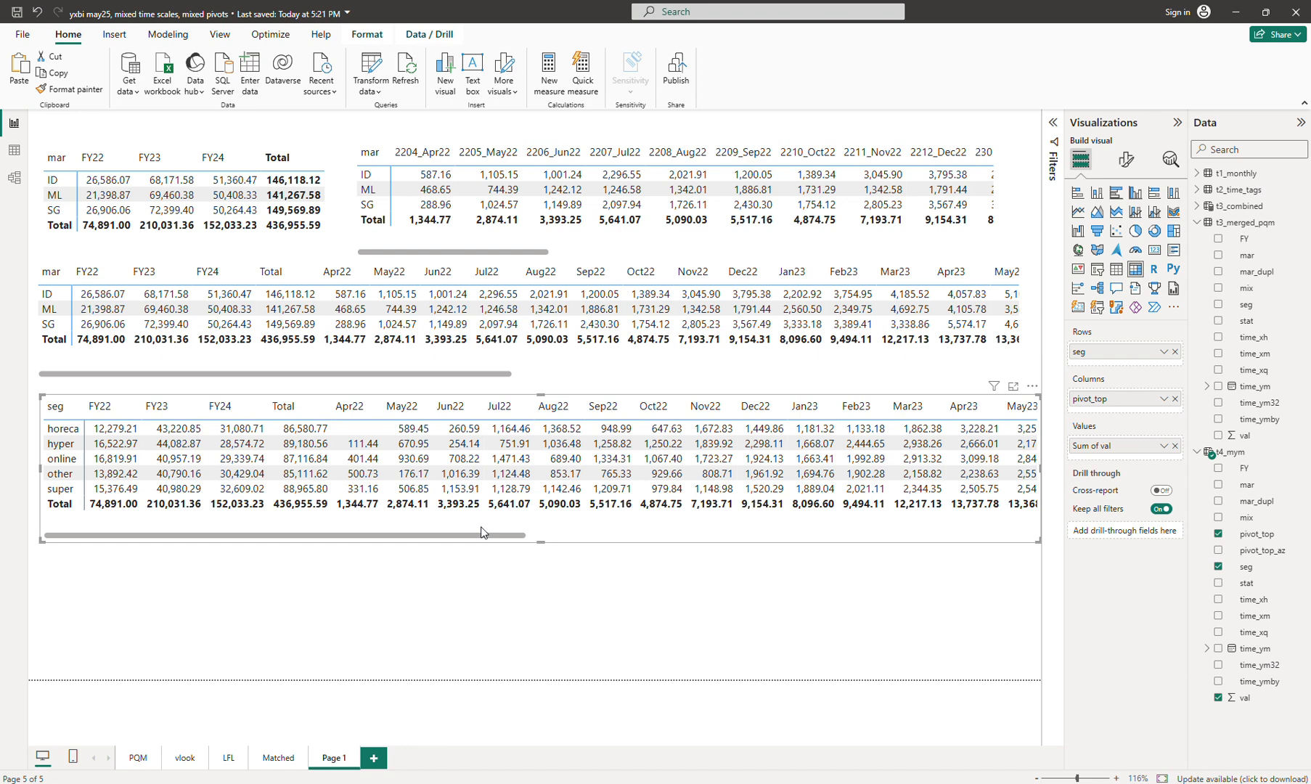
{"action": "key", "text": "ctrl+c"}
{"action": "key", "text": "ctrl+v"}
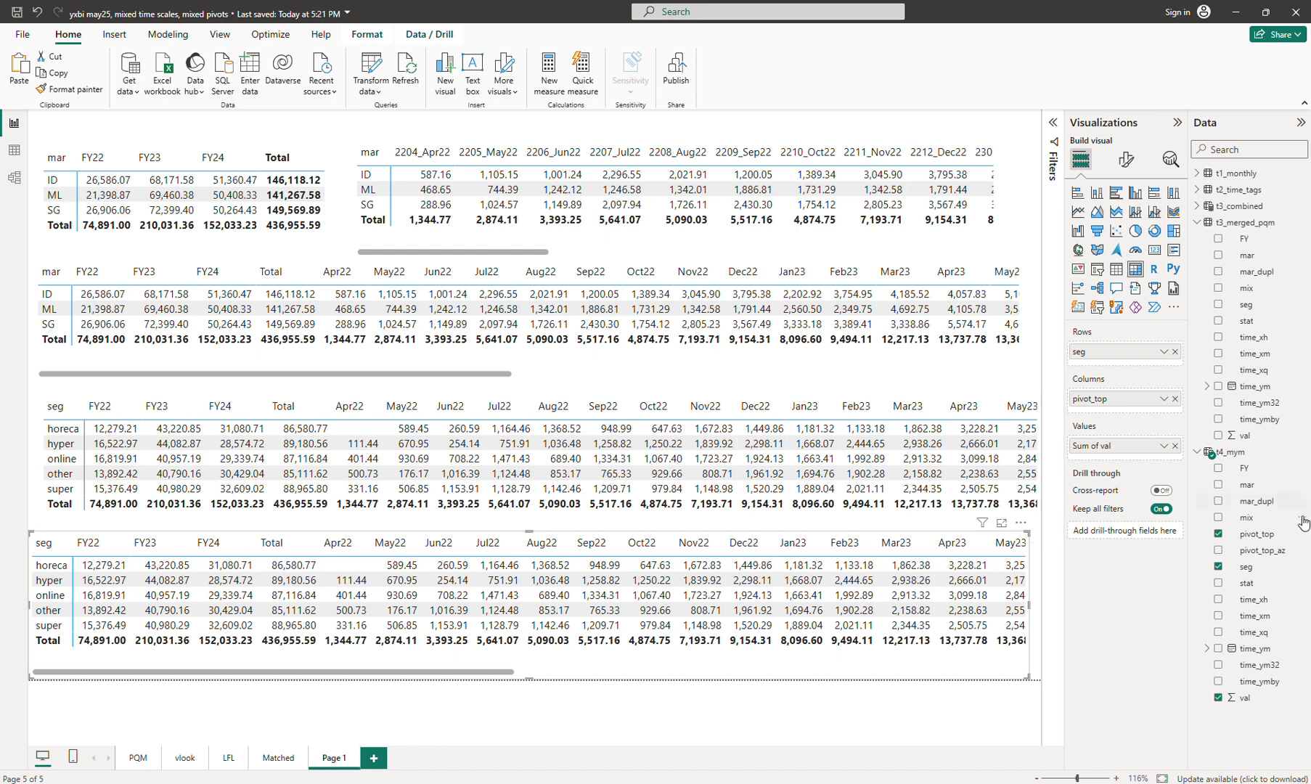
Step: Put mix in the bottom copy's rows instead of seg and resize the matrices to fit
{"action": "left_click_drag", "start_coordinate": [1250, 520], "coordinate": [1129, 366]}
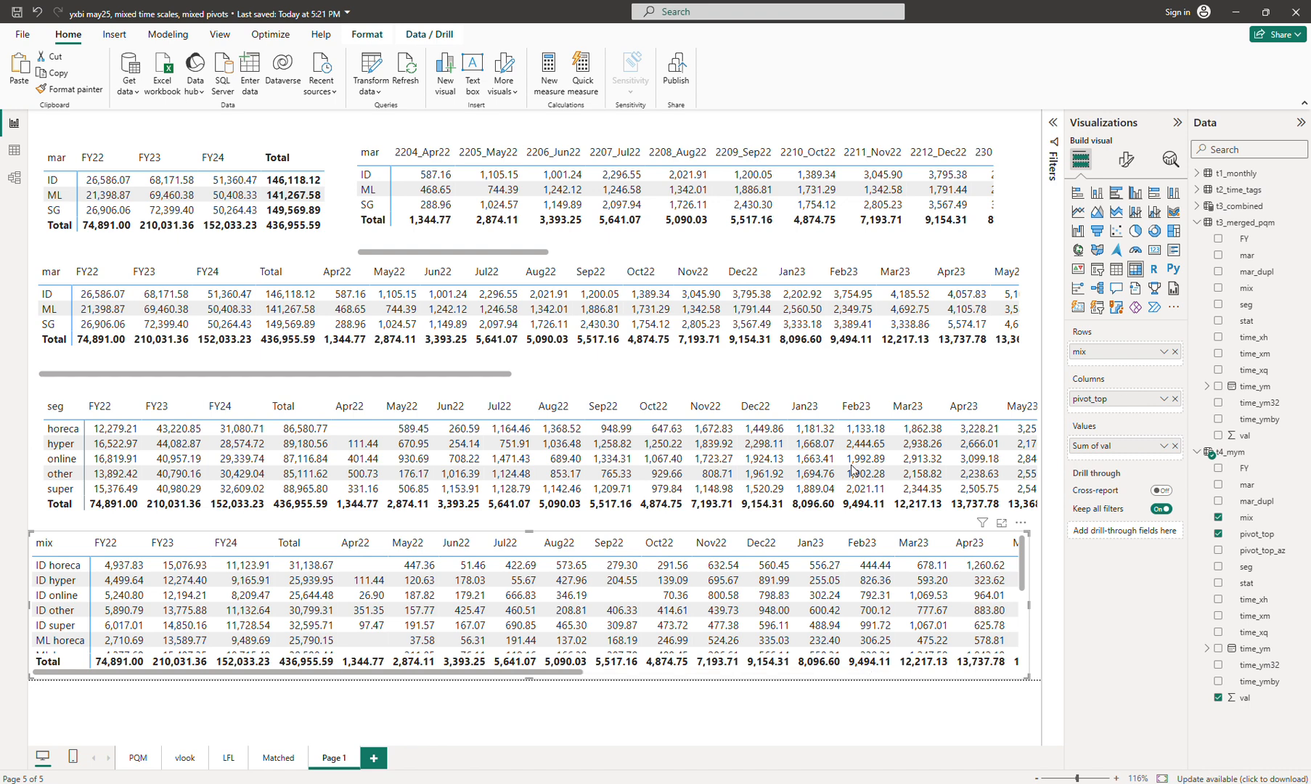
{"action": "left_click", "coordinate": [521, 392]}
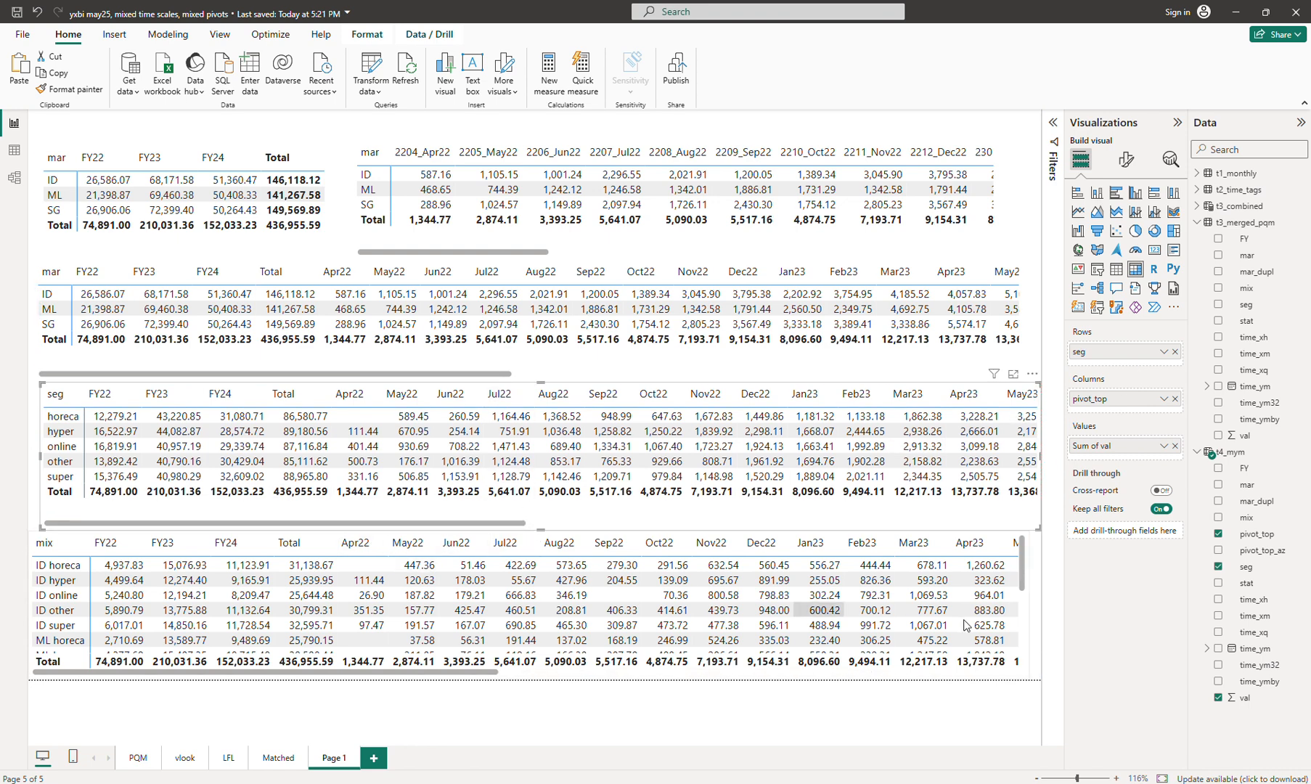
{"action": "mouse_move", "coordinate": [1022, 578]}
{"action": "left_mouse_down"}
{"action": "mouse_move", "coordinate": [1023, 597]}
{"action": "mouse_move", "coordinate": [1025, 571]}
{"action": "left_mouse_up"}
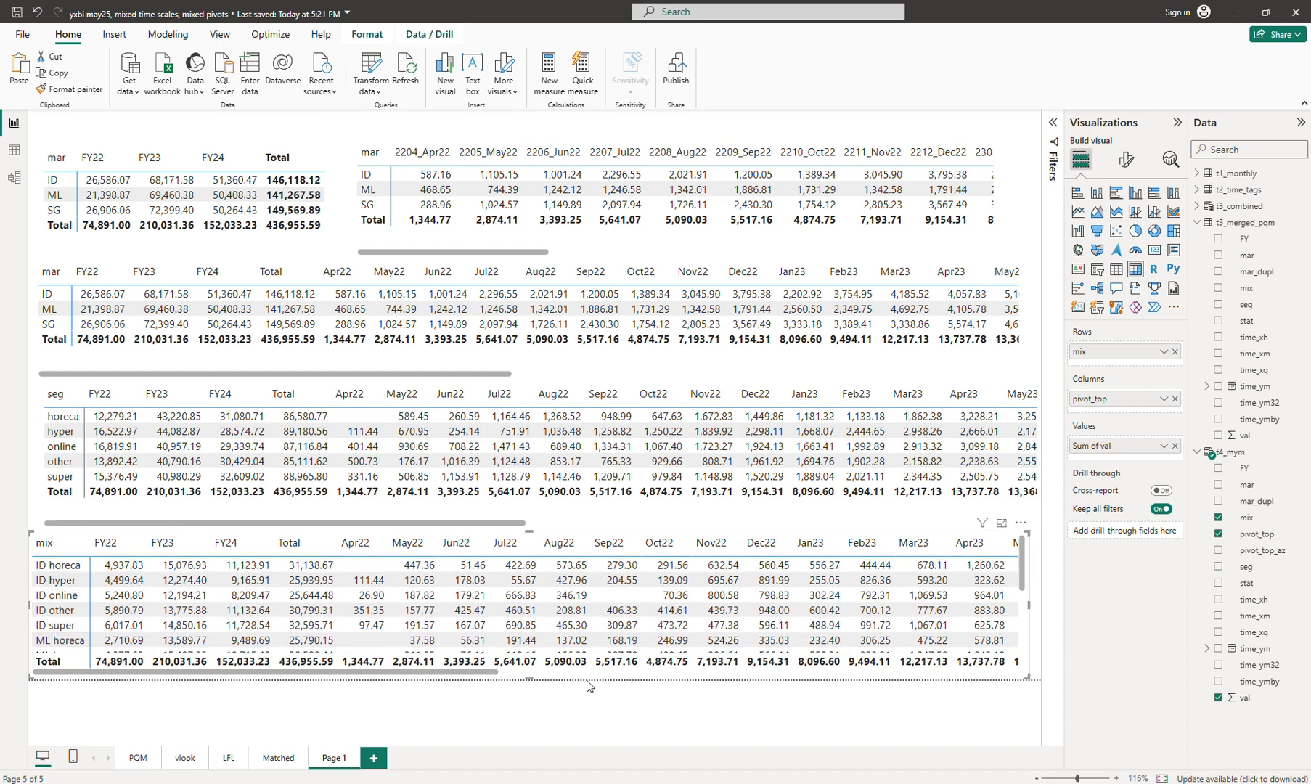
{"action": "left_click_drag", "start_coordinate": [1023, 575], "coordinate": [1022, 608]}
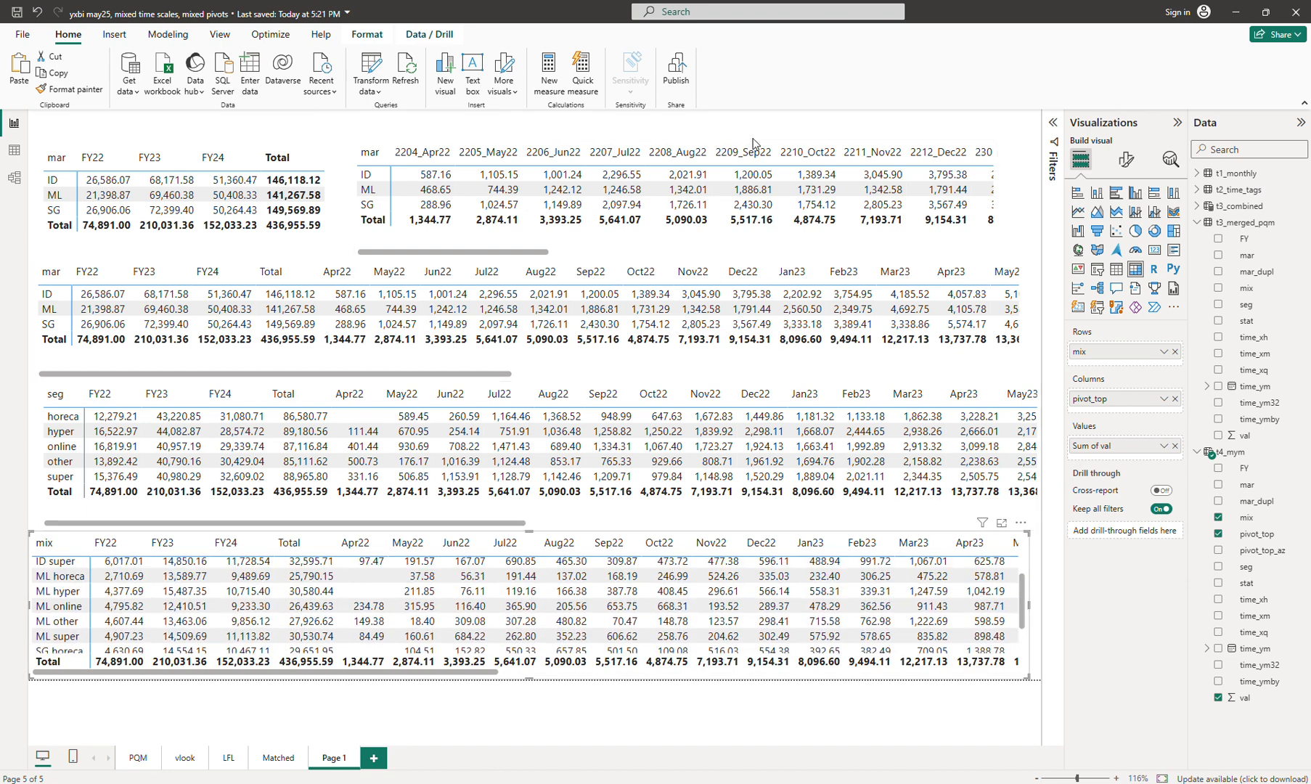